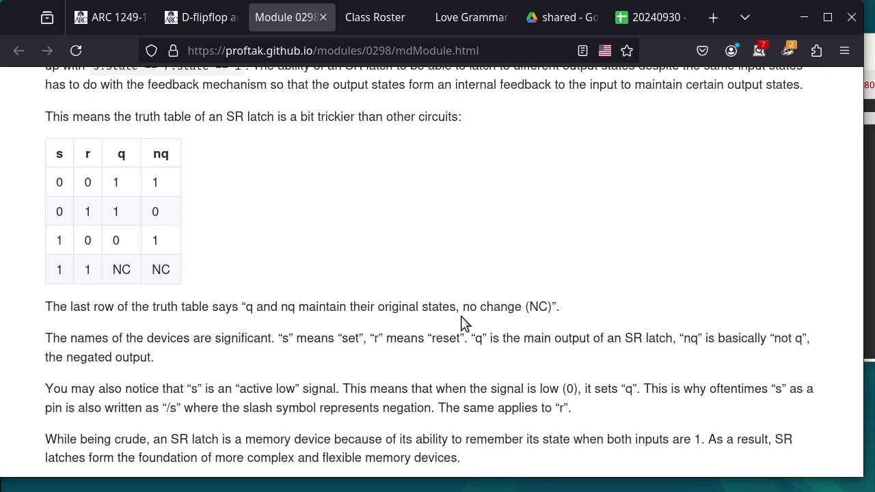
Consult the SR latch truth table in Module 0298 and enter 1 for SR2's nq in cell S6 of the spreadsheet.
key("alt")
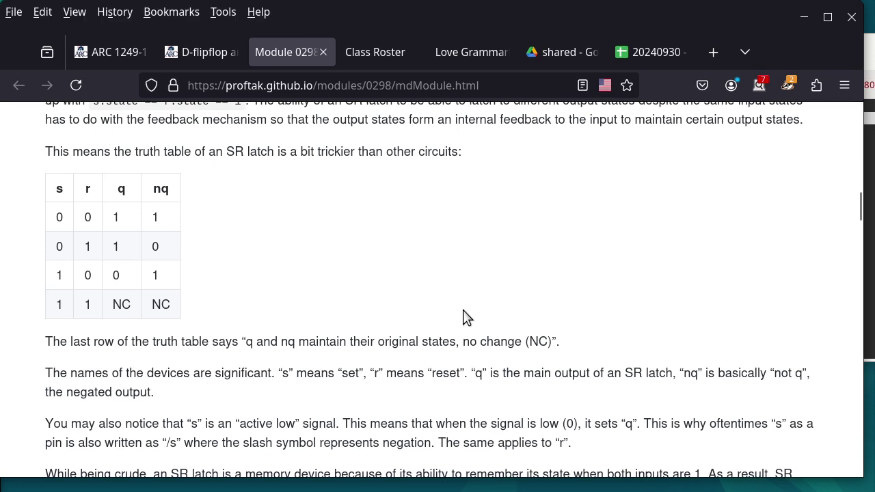
key("alt")
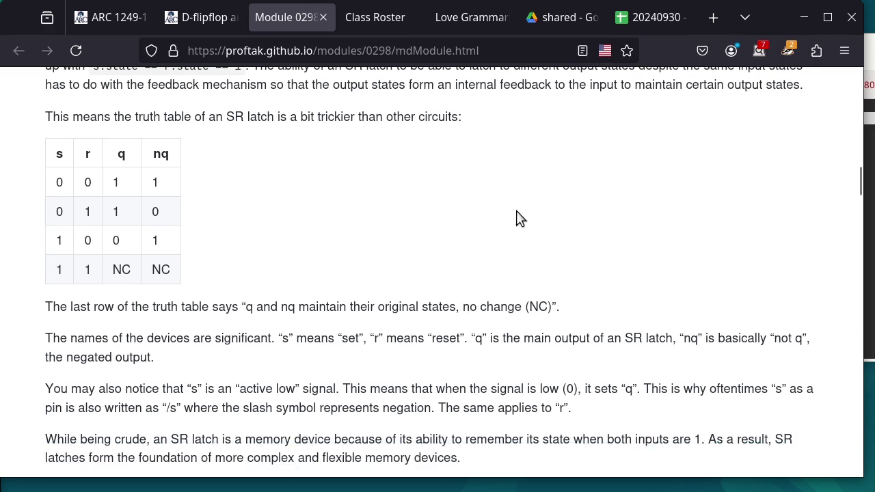
left_click(638, 26)
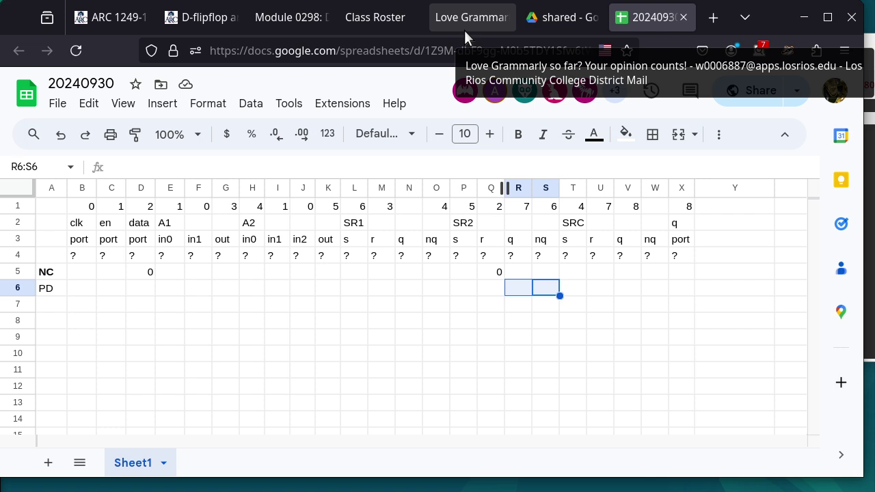
left_click(207, 17)
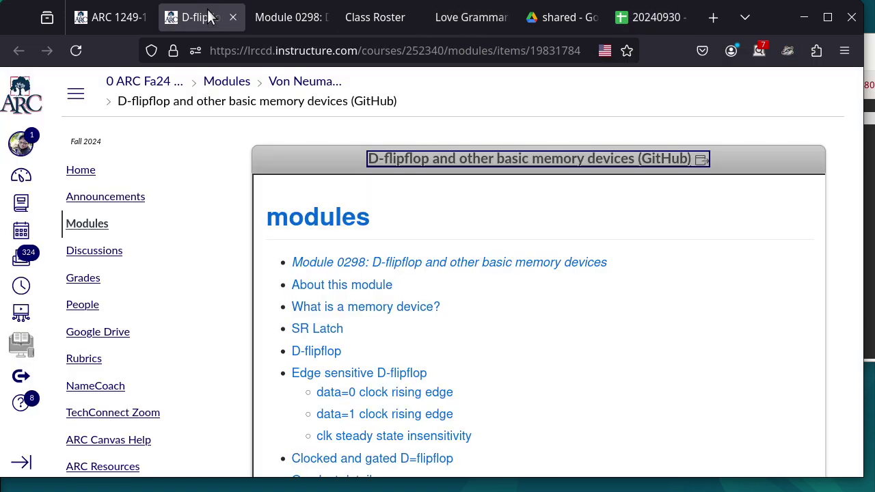
left_click(298, 20)
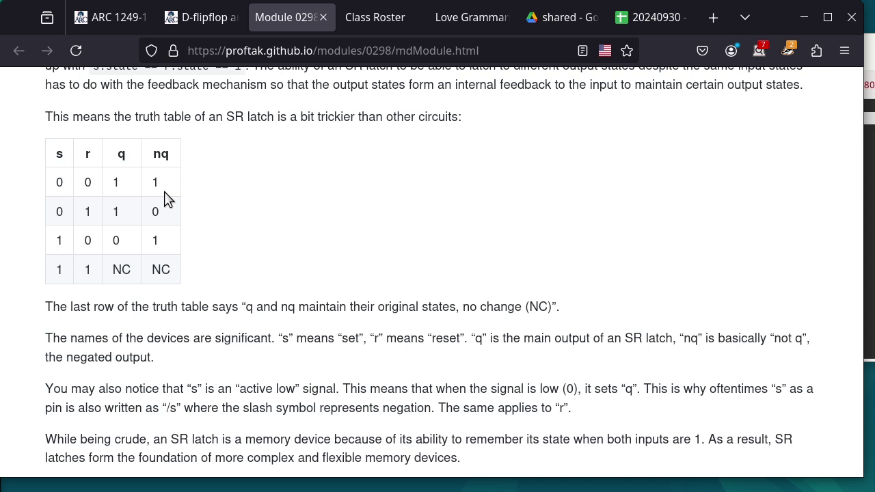
left_click(647, 22)
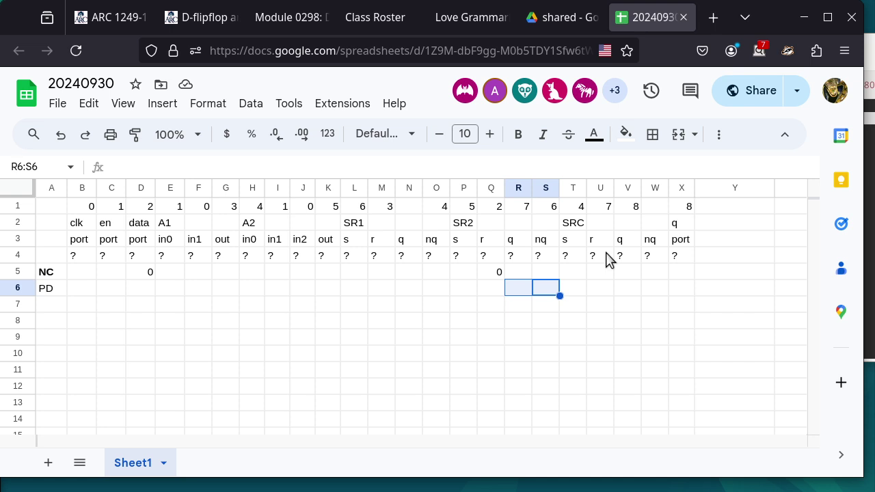
left_click(553, 288)
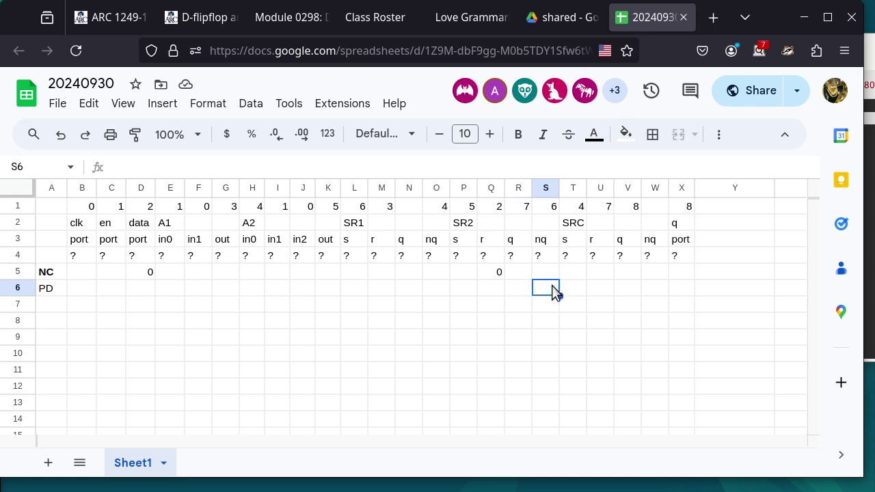
type("1")
left_click(498, 274)
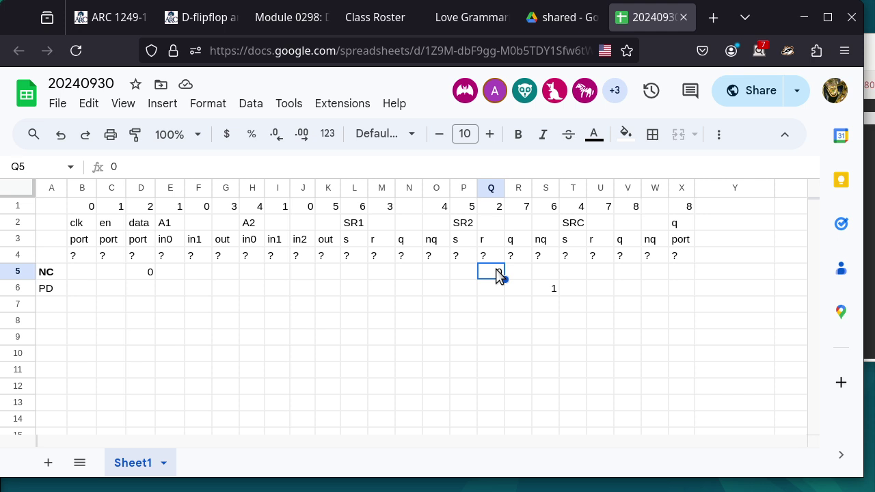
Label row 7 as NC in cell A7 and enter 1 for SR1's s input in L7.
left_click(47, 308)
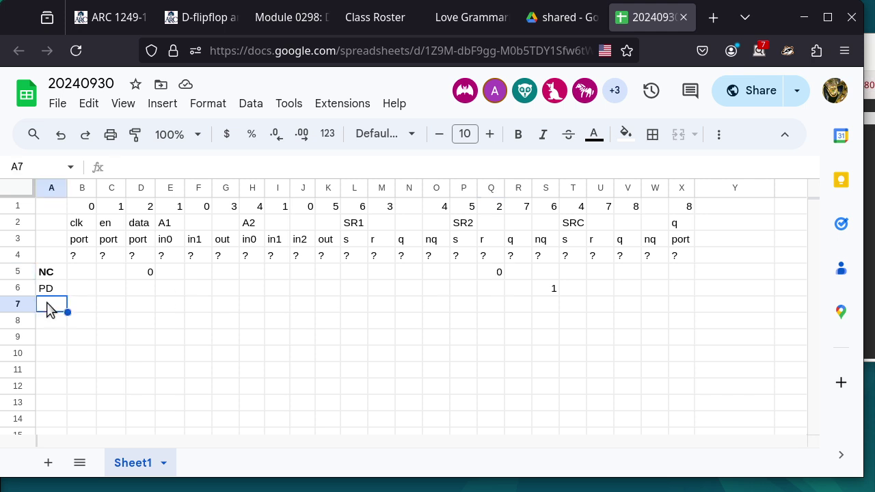
type("NC")
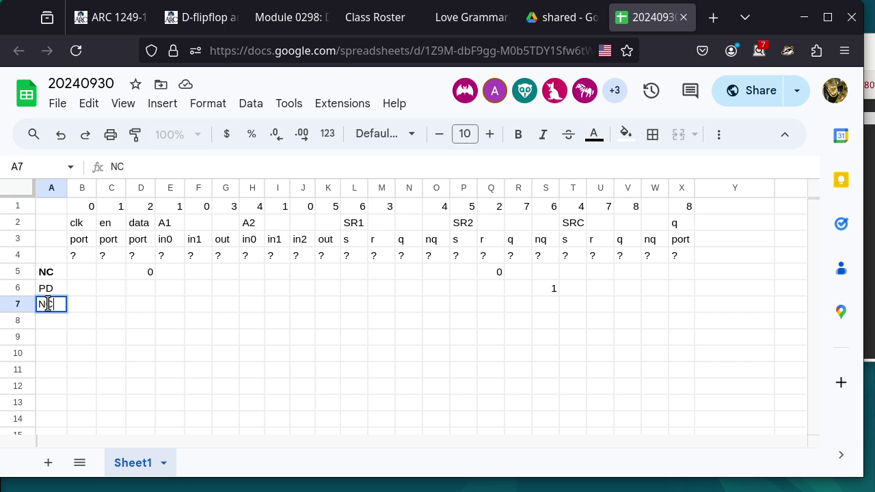
left_click(162, 312)
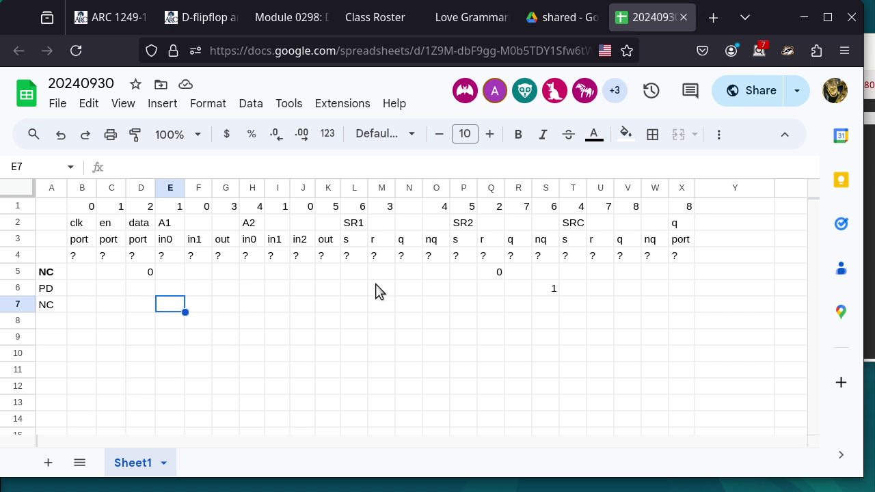
left_click(553, 213)
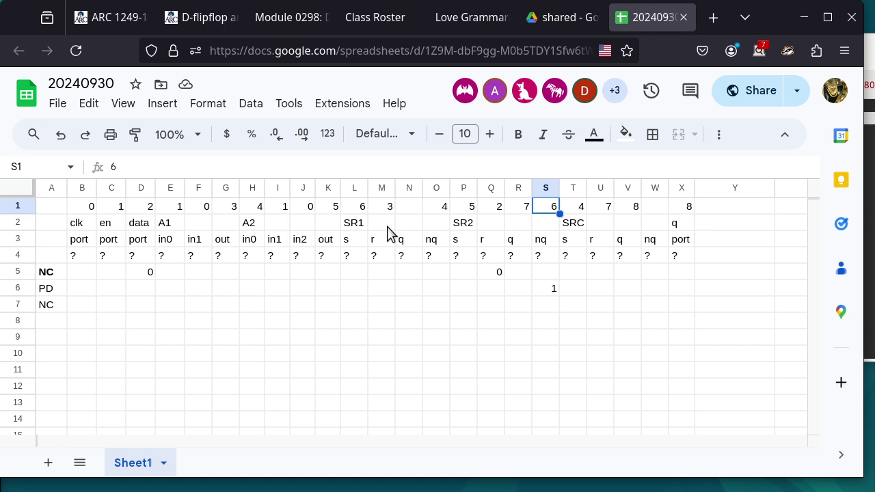
left_click(347, 311)
type("1")
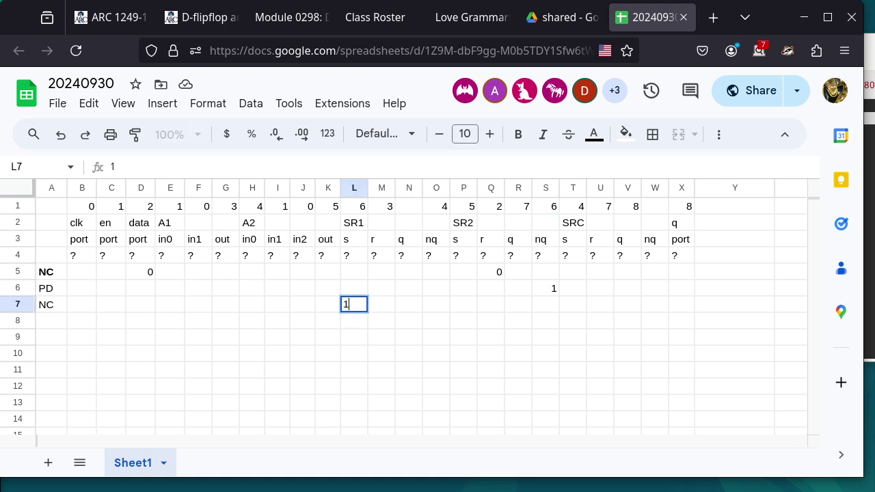
left_click(547, 293)
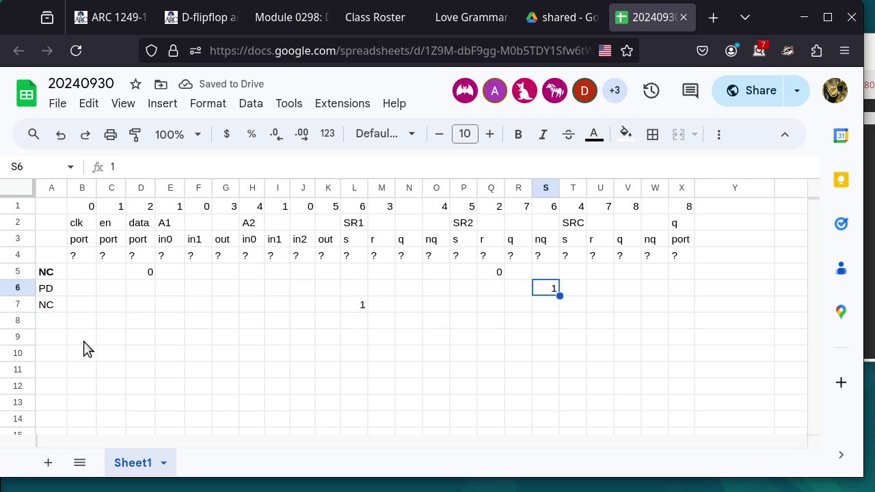
Label row 8 as PD in cell A8 and select SR1's q and nq cells, N8:O8.
left_click(40, 325)
type("PD")
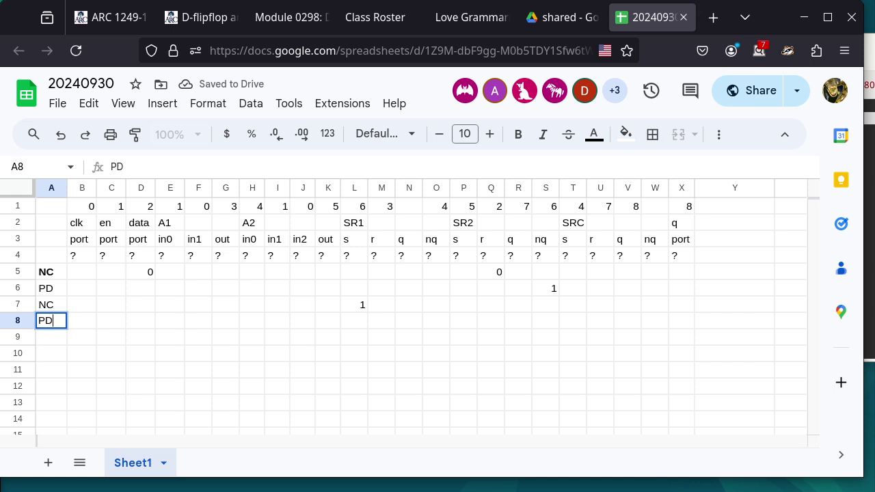
key("Return")
left_click(357, 308)
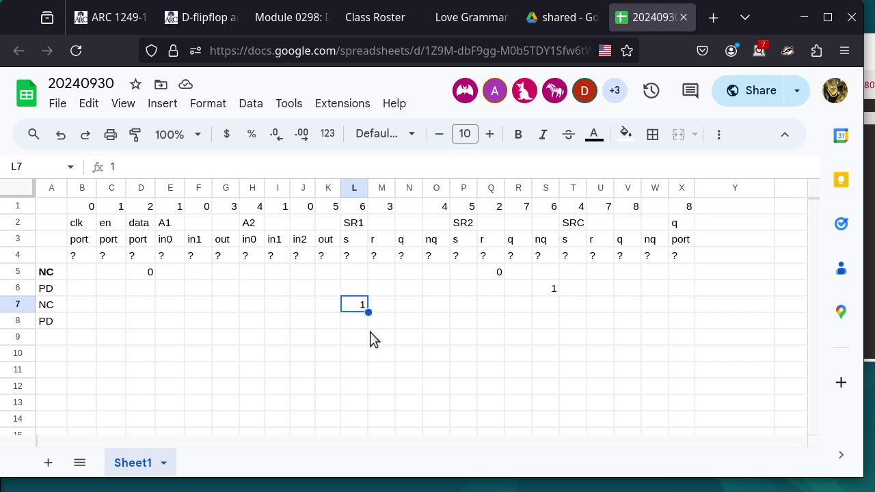
left_click(415, 321)
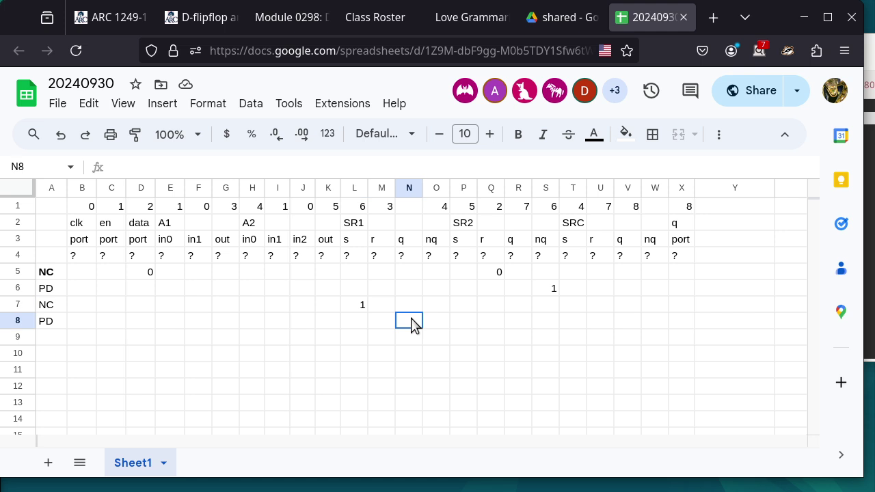
left_click(440, 323, "shift")
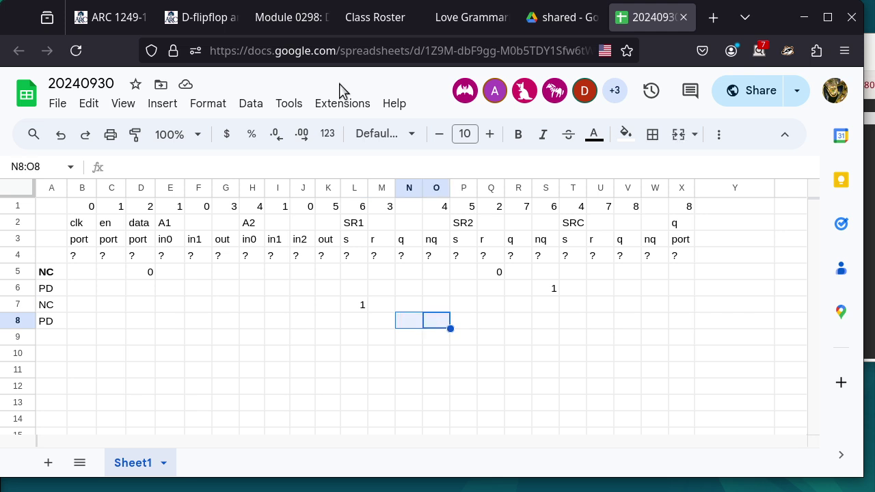
Check SR1's output behaviour against the SR latch truth table in Module 0298 and return to the spreadsheet.
left_click(208, 17)
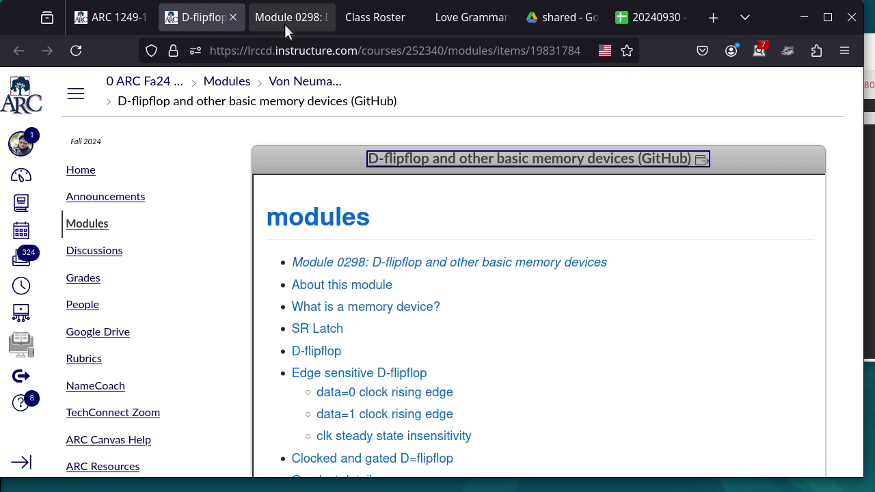
left_click(310, 26)
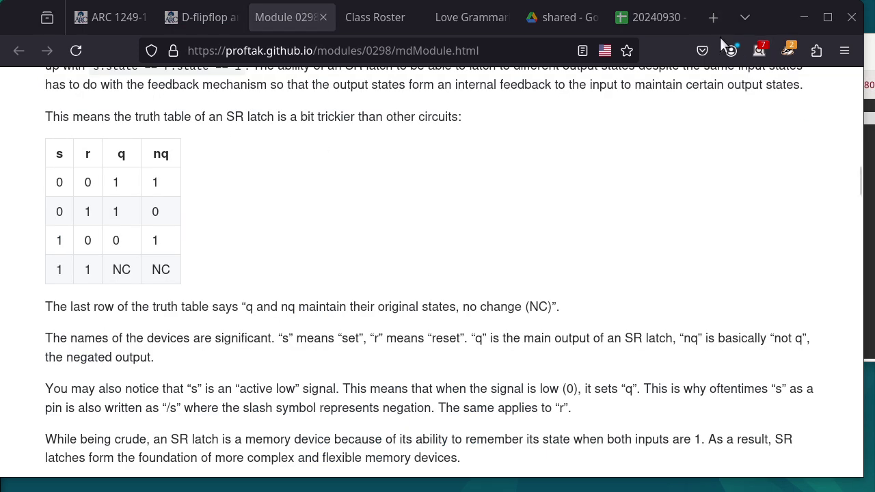
left_click(655, 15)
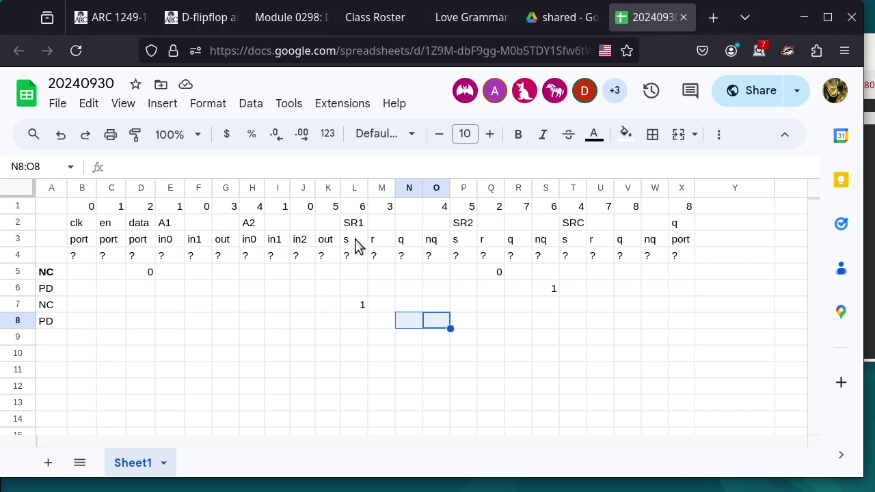
left_click(298, 21)
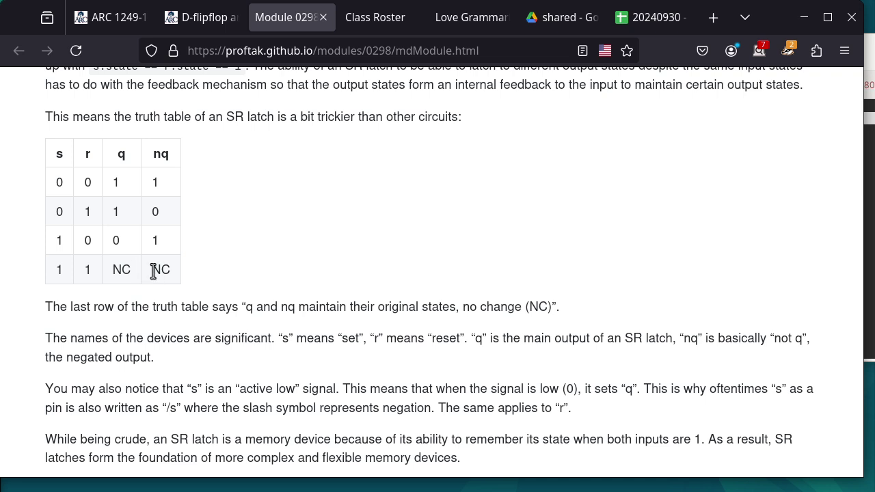
key("alt+Tab")
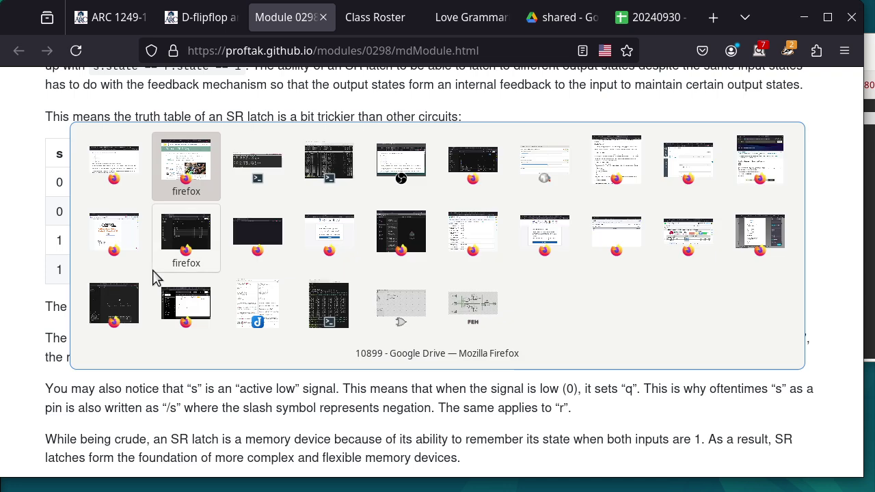
key("Escape")
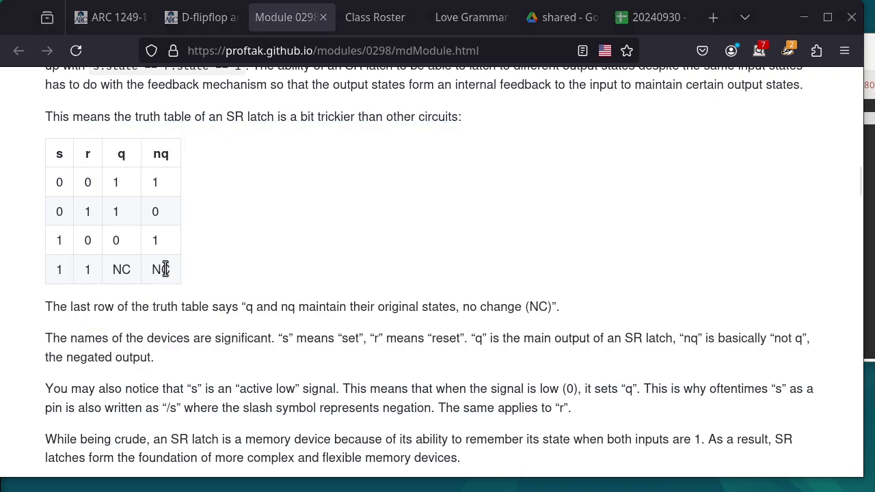
left_click(629, 17)
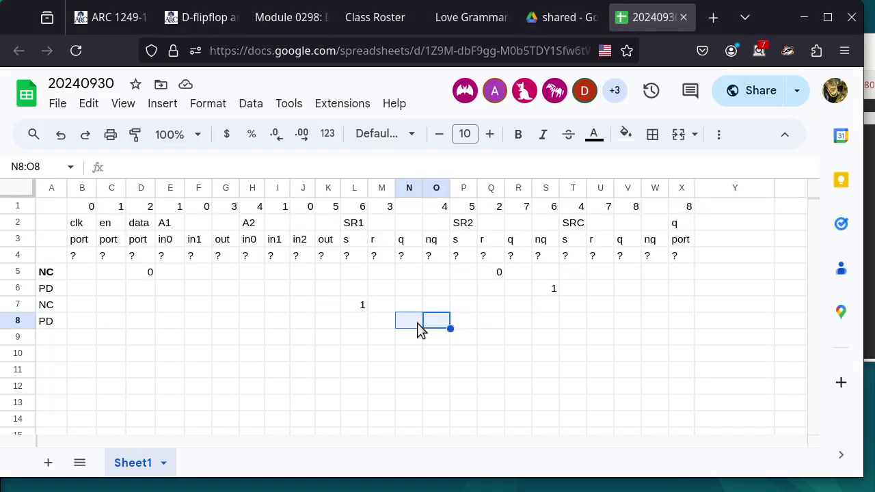
Enter the note "steady state" in cell Y8 beside the second PD row.
left_click(717, 325)
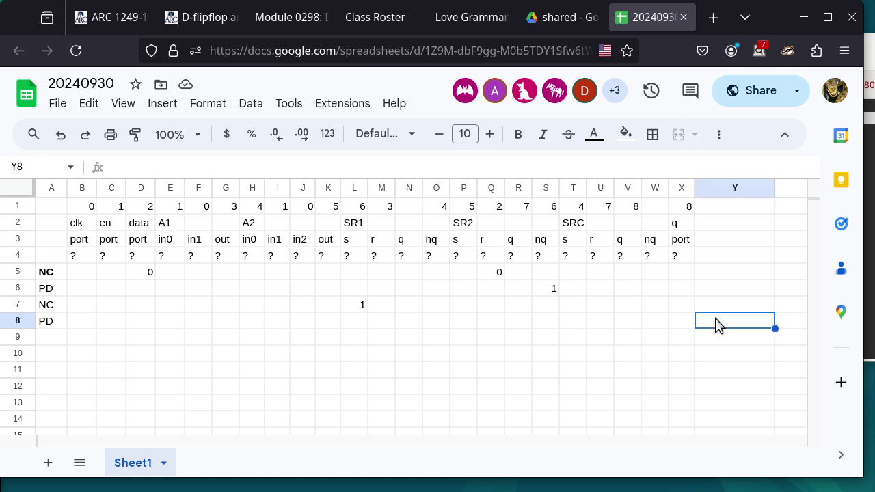
type("steady ")
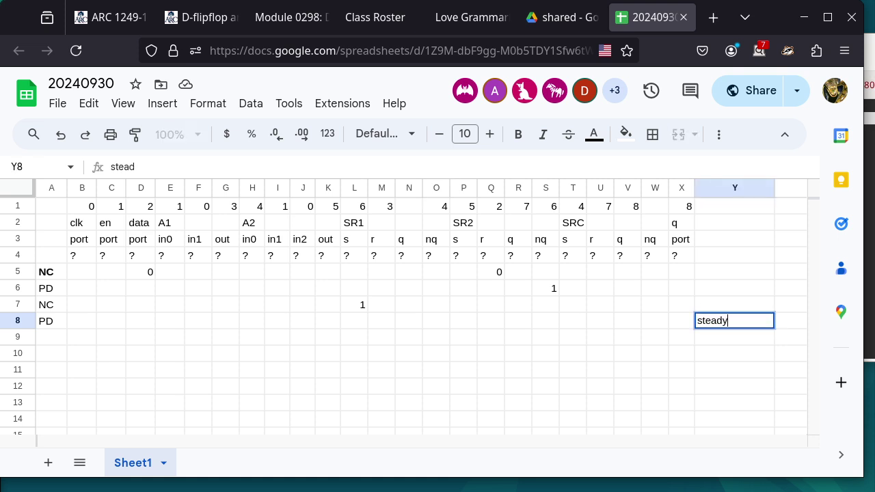
type("state")
key("Return")
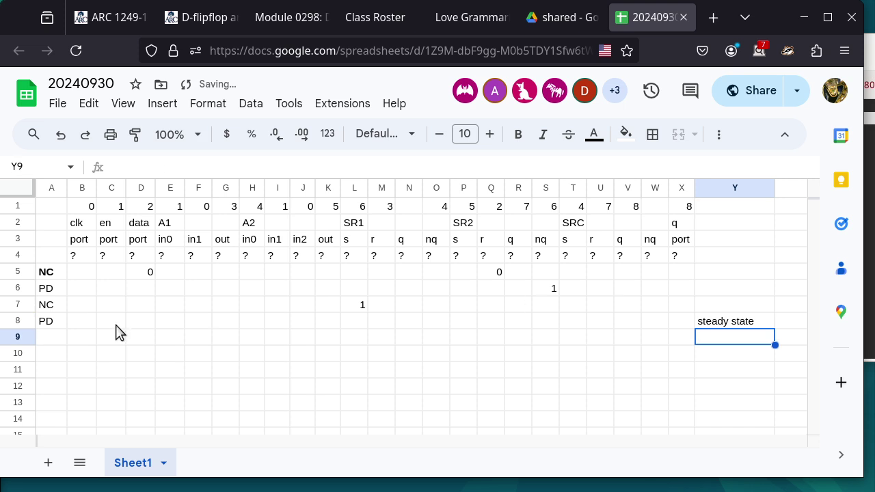
Label row 9 as NC in cell A9 and make the label bold.
left_click(49, 327)
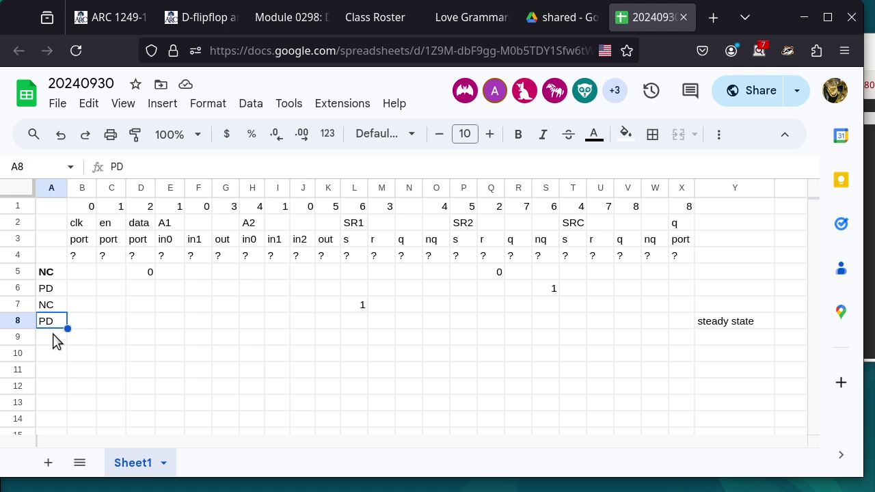
left_click(56, 338)
type("nc")
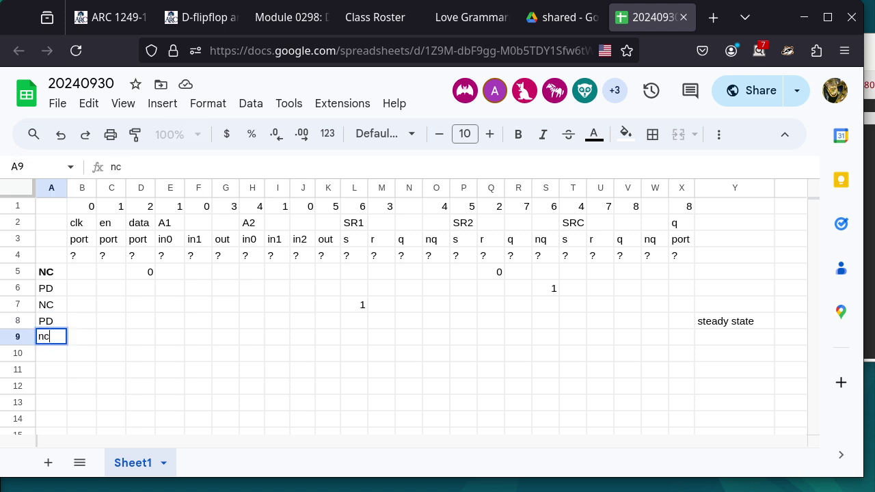
key("BackSpace")
key("BackSpace")
type("NC")
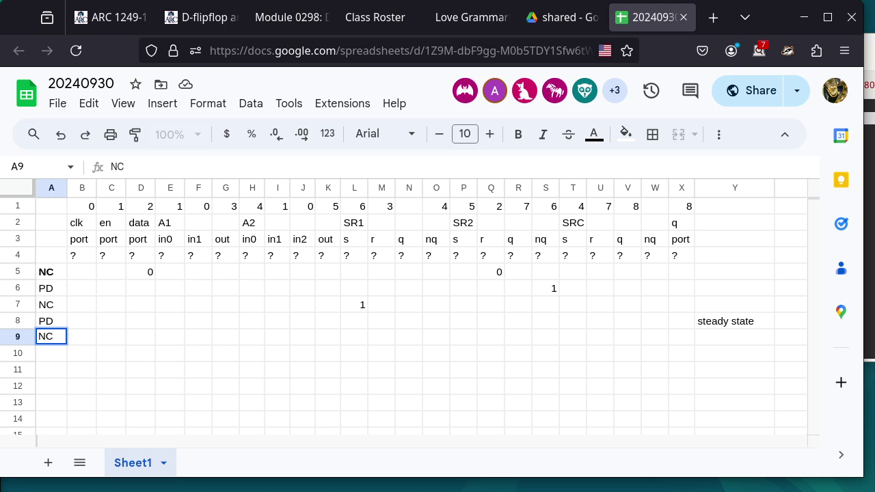
key("ctrl+Return")
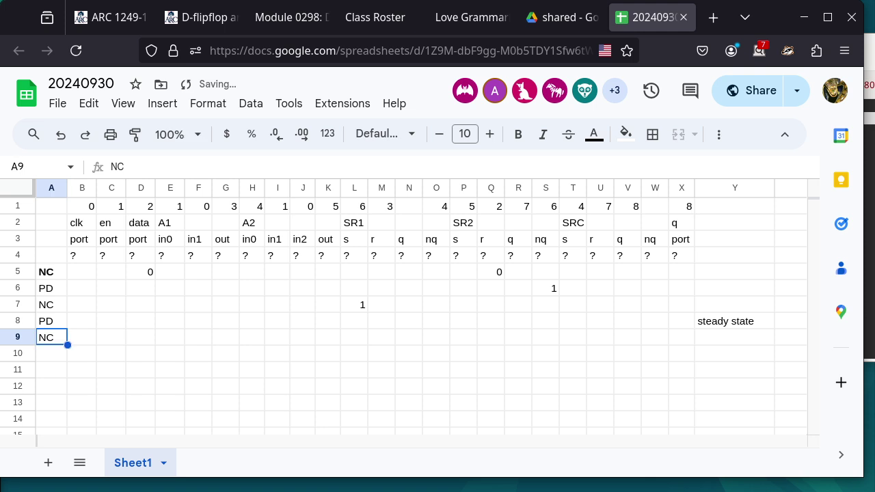
key("ctrl+b")
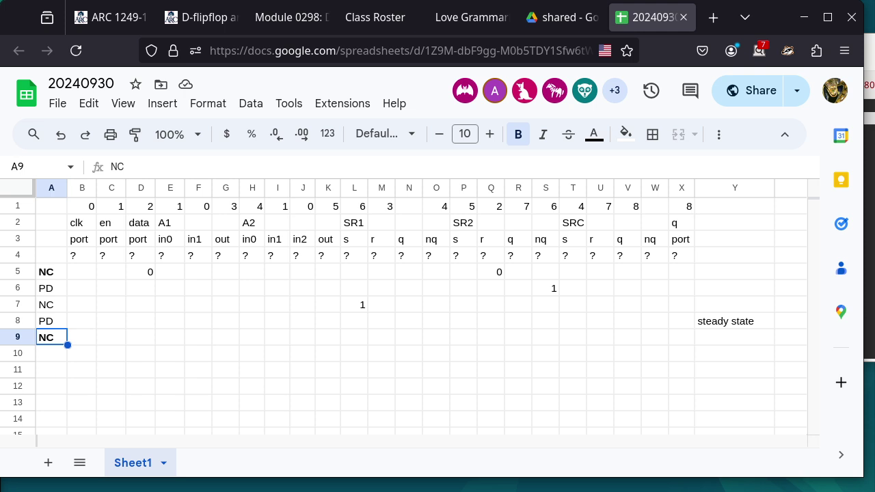
Record the enable port's change to 1 in cell C9 of the NC row.
left_click(82, 337)
left_click(111, 337)
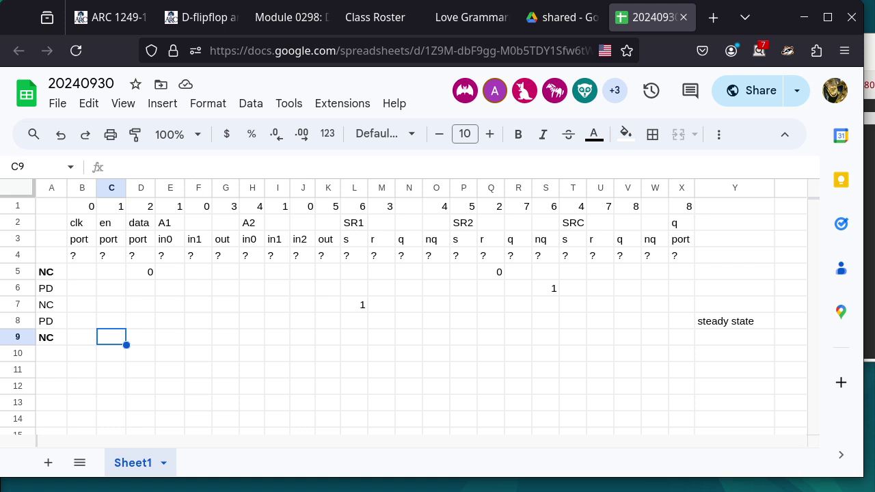
type("1")
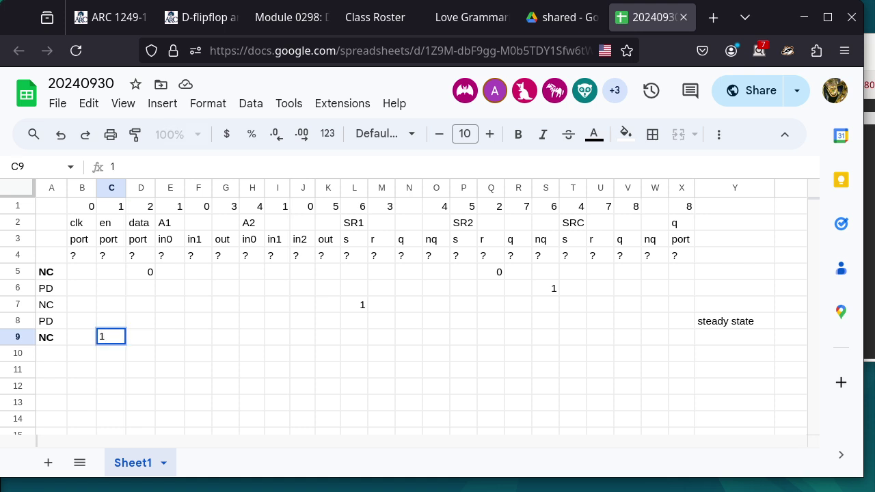
key("Tab")
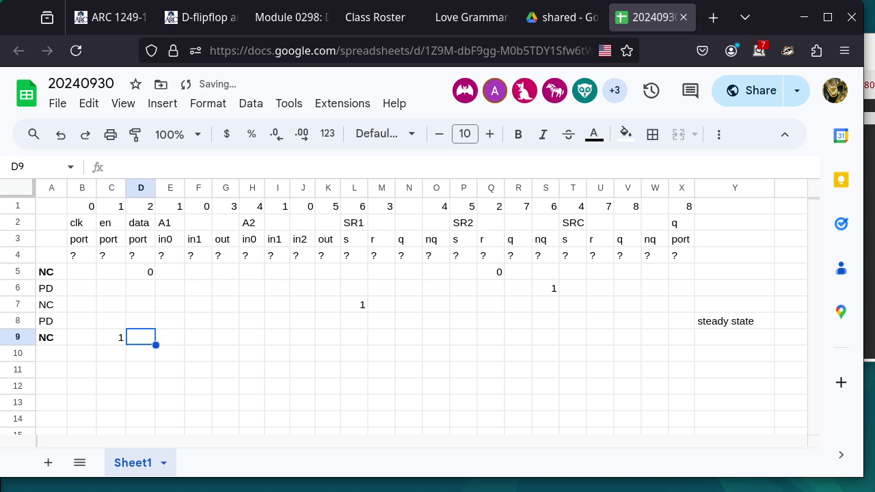
Propagate the enable value in row 9 by entering 1 for A1's in0 (E9) and A2's in1 (I9).
left_click(21, 339)
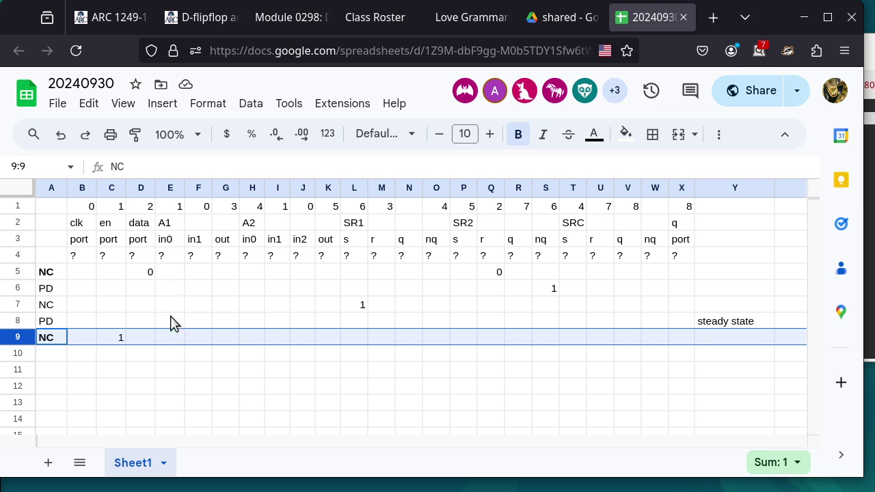
left_click(175, 342)
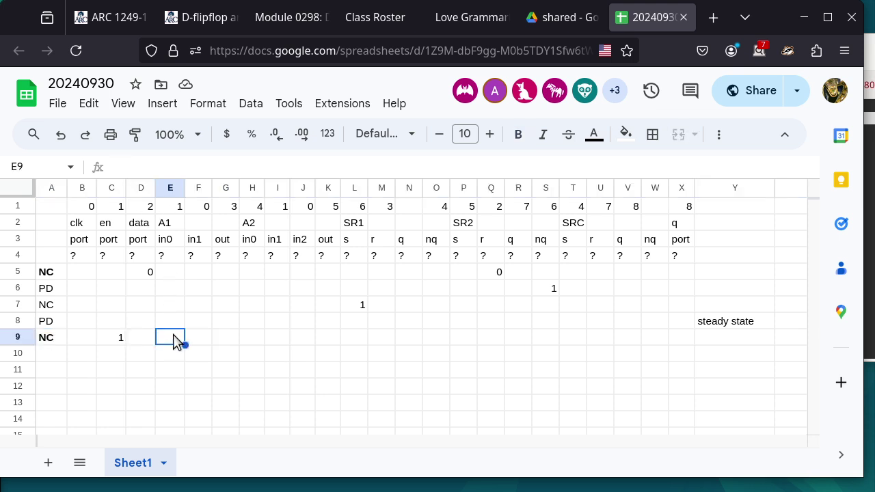
type("1")
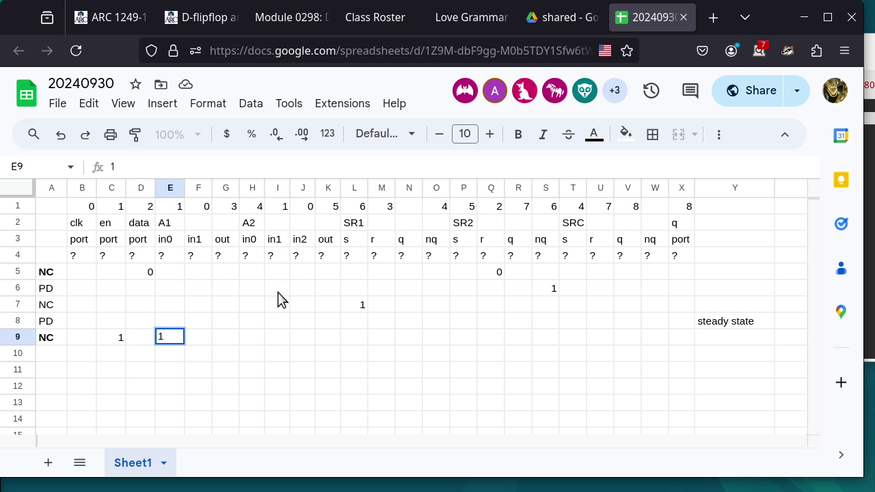
left_click(280, 339)
type("1")
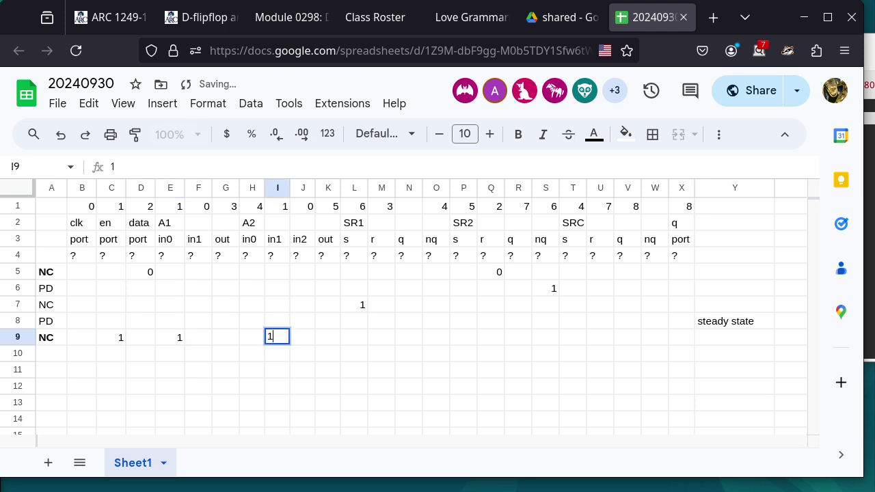
Label row 10 as PD in cell A10.
left_click(43, 354)
type("PD")
key("Return")
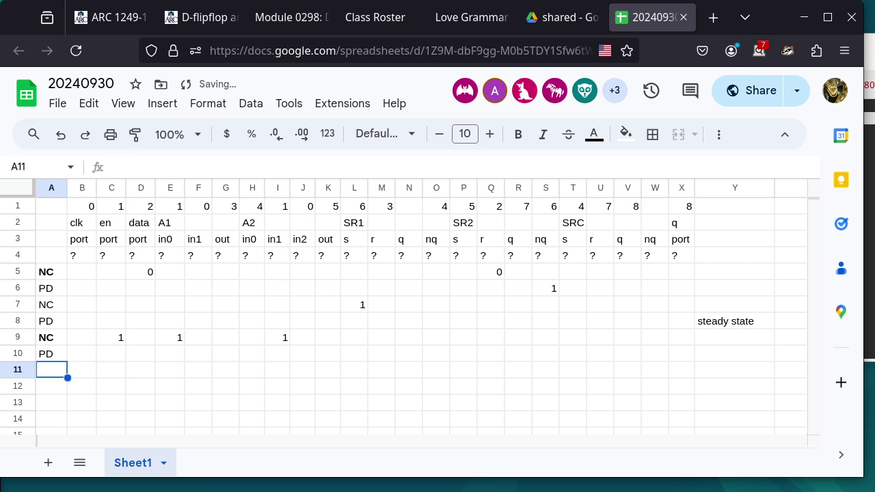
Check the outputs of A1 and A2 for row 10 and enter the note "steady state" in cell Y10.
left_click(171, 338)
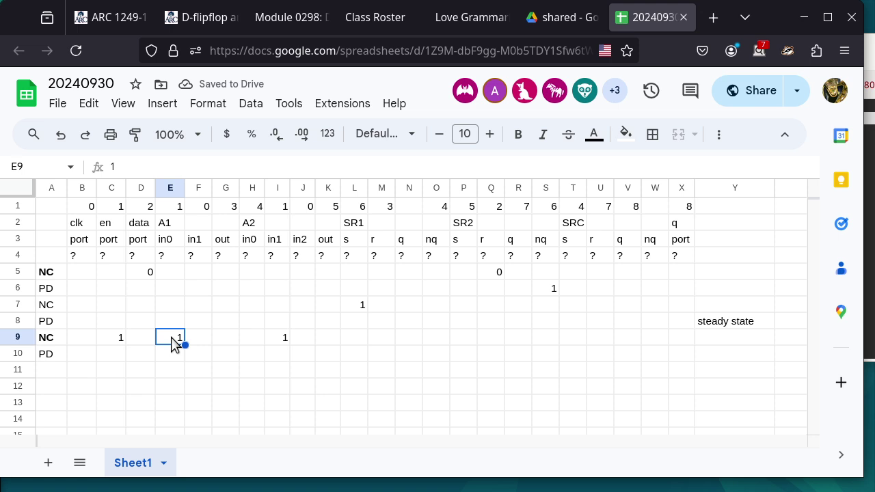
left_click(226, 354)
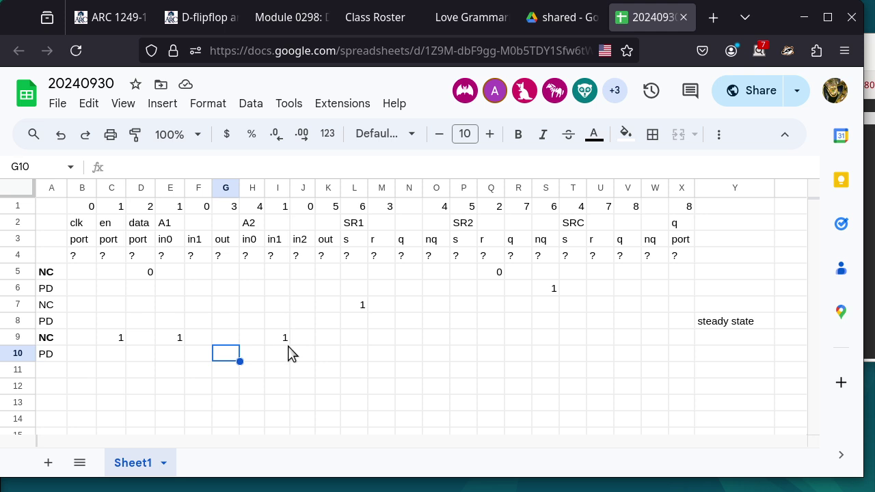
left_click(328, 359)
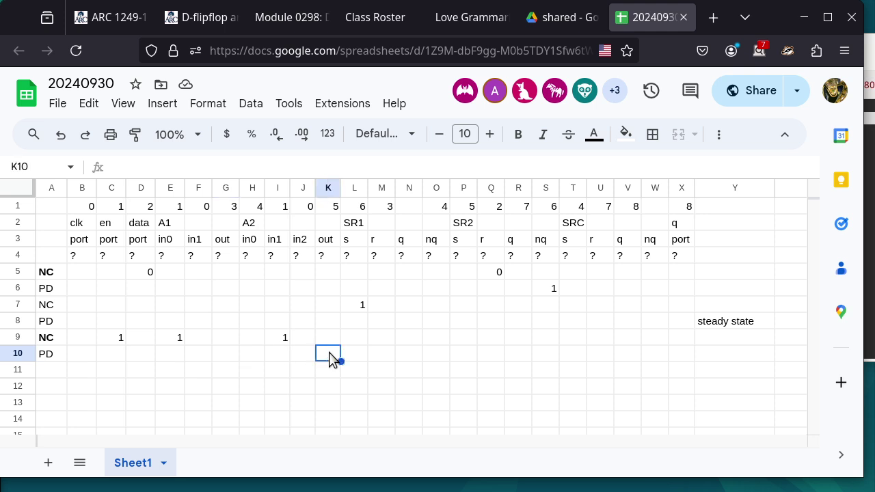
left_click(718, 360)
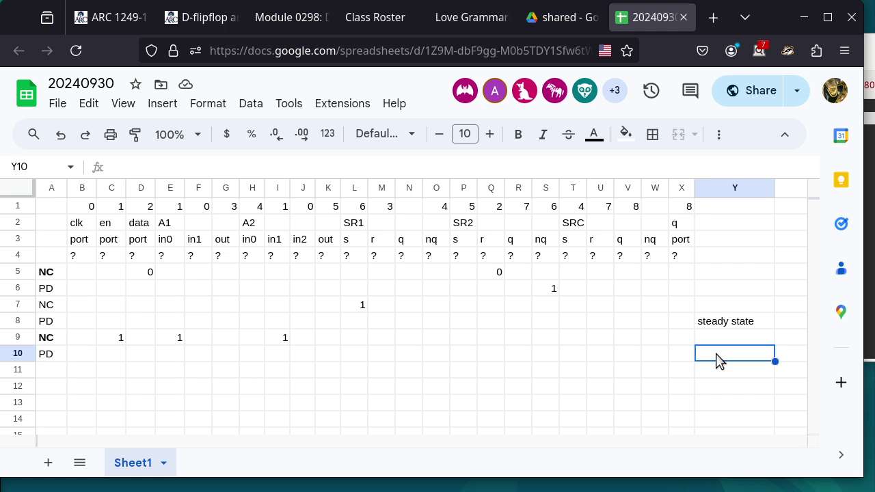
type("steady stat")
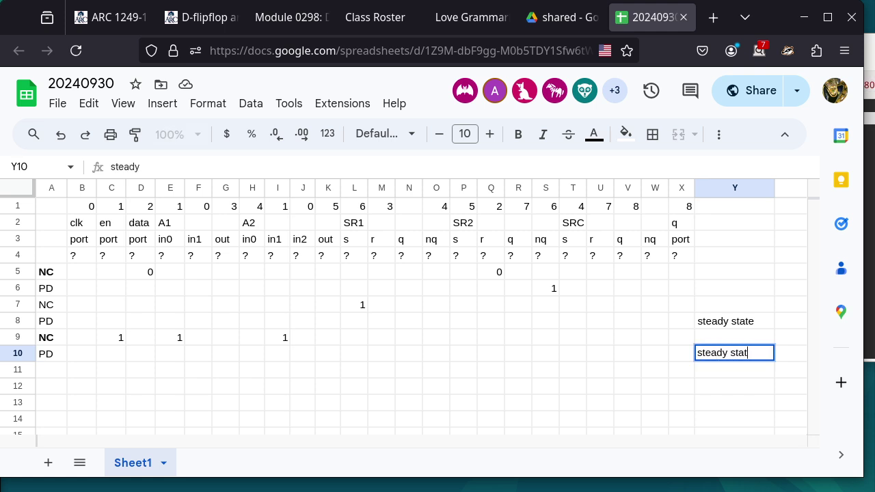
type("e")
key("Return")
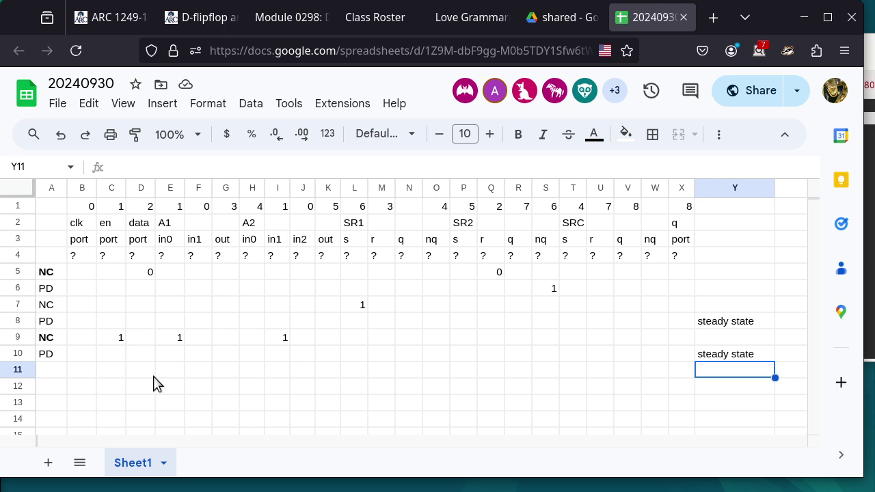
Label row 11 as NC in cell A11 and make the label bold.
left_click(52, 376)
type("NC")
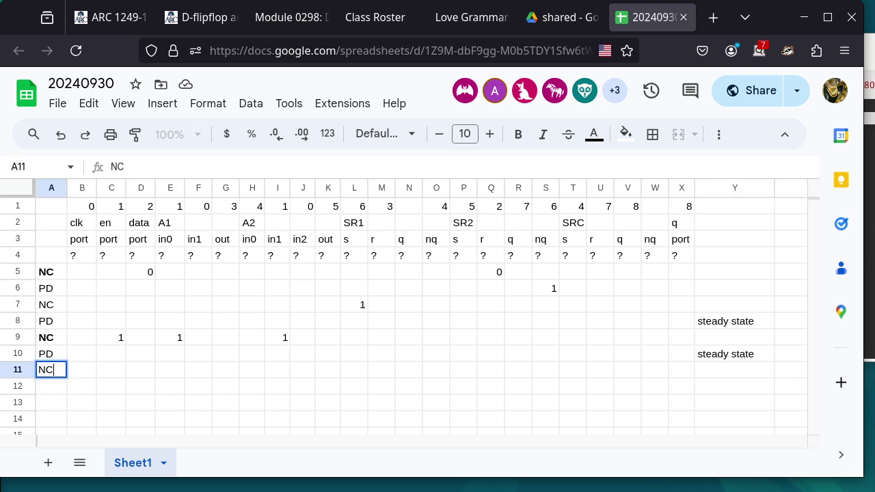
key("Return")
key("Up")
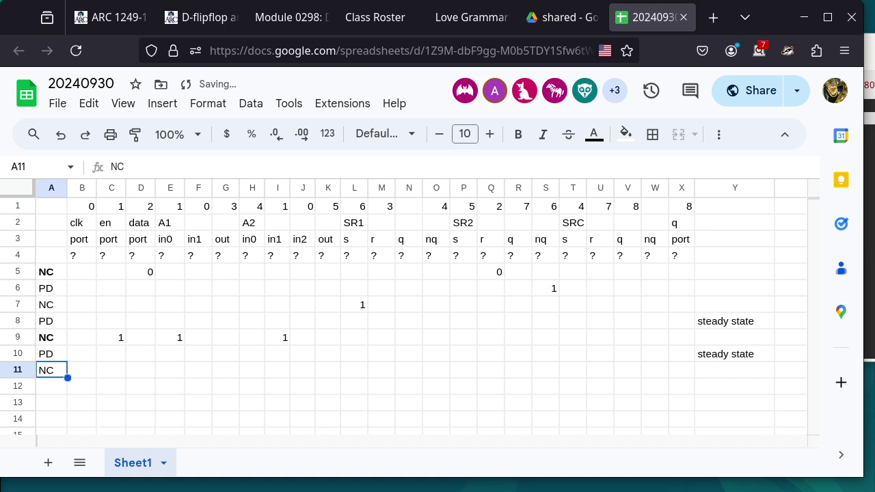
key("ctrl+b")
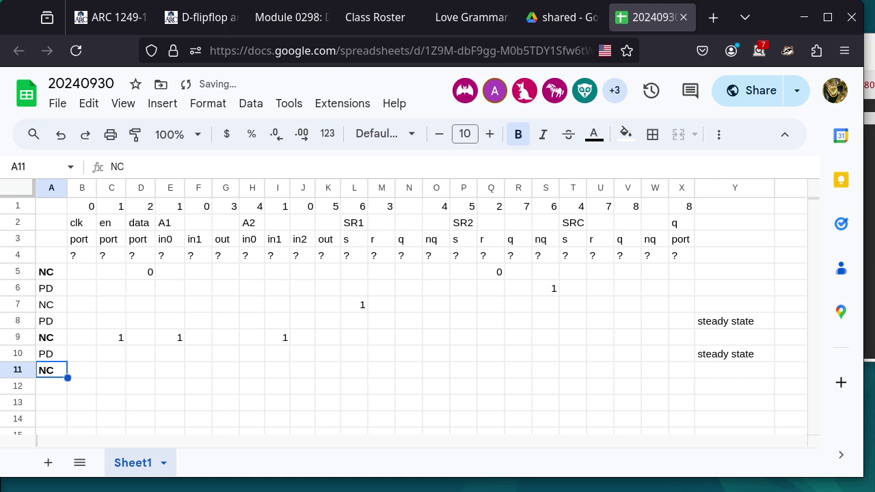
Record the clk port's change to 0 in cell B11 and make the value bold.
left_click(82, 370)
type("0")
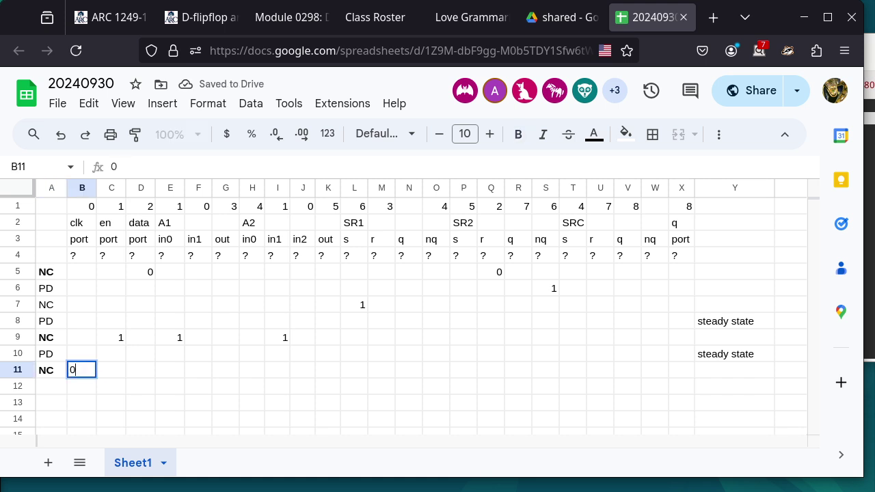
key("Return")
left_click(82, 370)
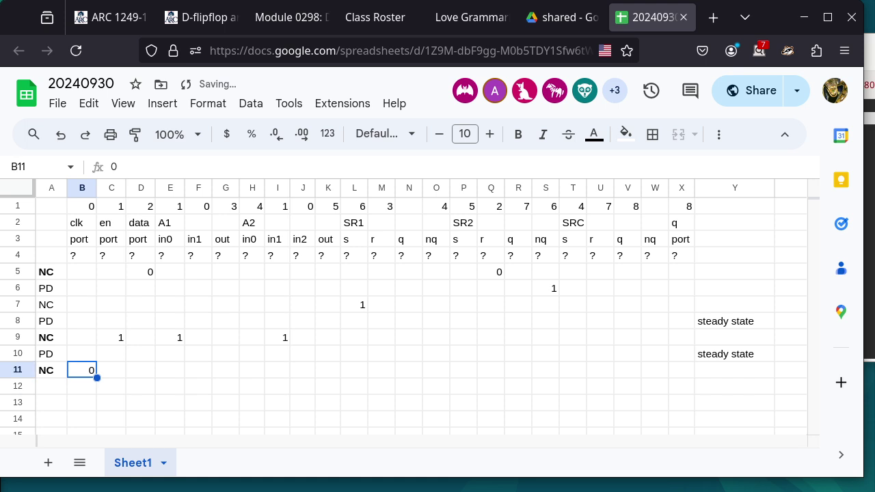
key("ctrl+b")
Make the earlier input port changes bold: the enable value in C9 and the data value in D5.
key("Up")
key("Right")
key("Up")
key("ctrl+b")
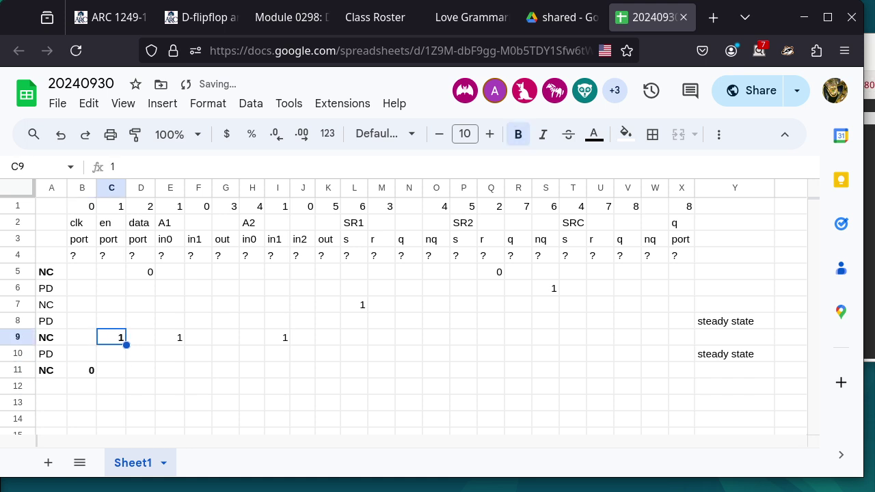
key("Up")
key("Up")
key("Up")
key("Up")
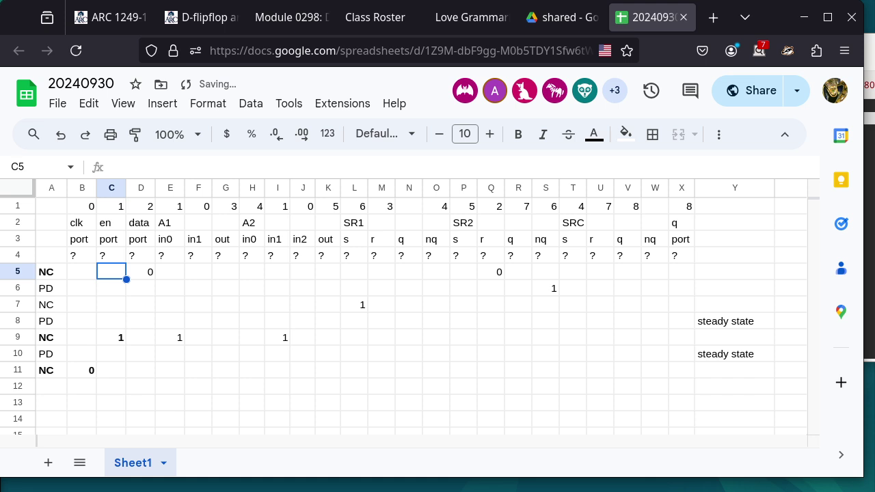
key("Right")
key("ctrl+b")
key("Down")
key("Down")
key("Down")
key("Down")
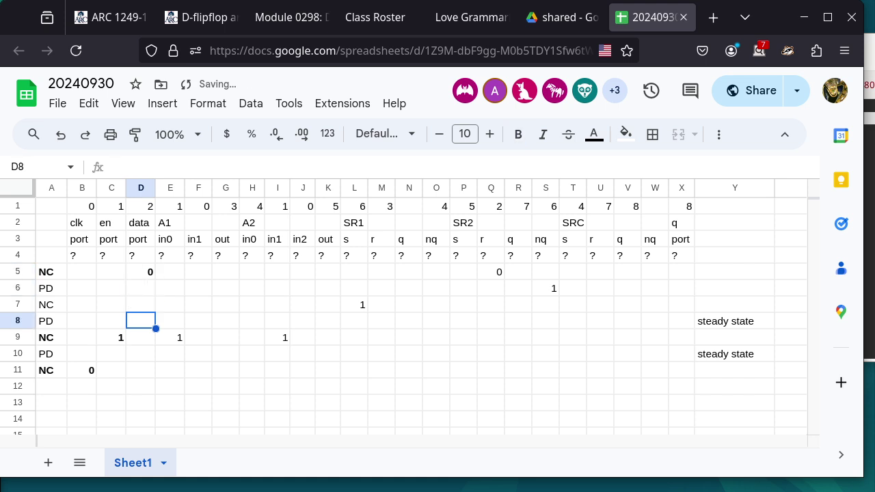
Trace node 0 across row 1 and enter 0 in row 11 for A1's in1 (F11) and A2's in2 (J11).
left_click(88, 208)
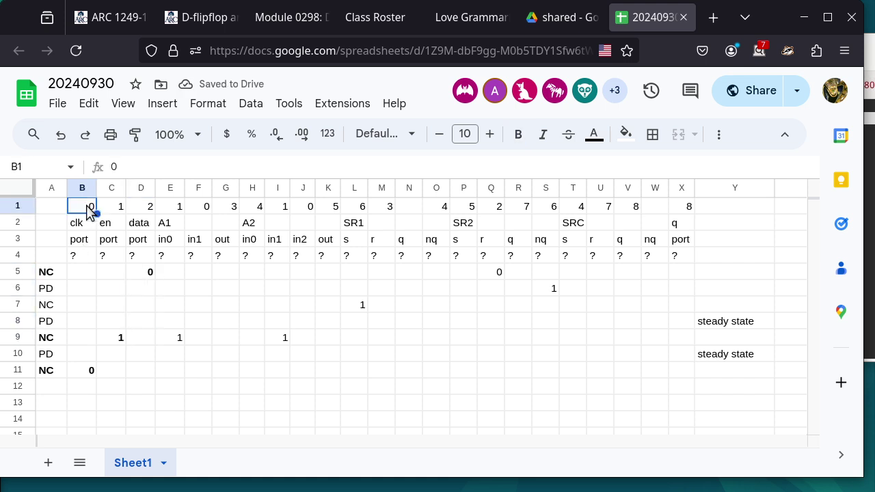
left_click(208, 210)
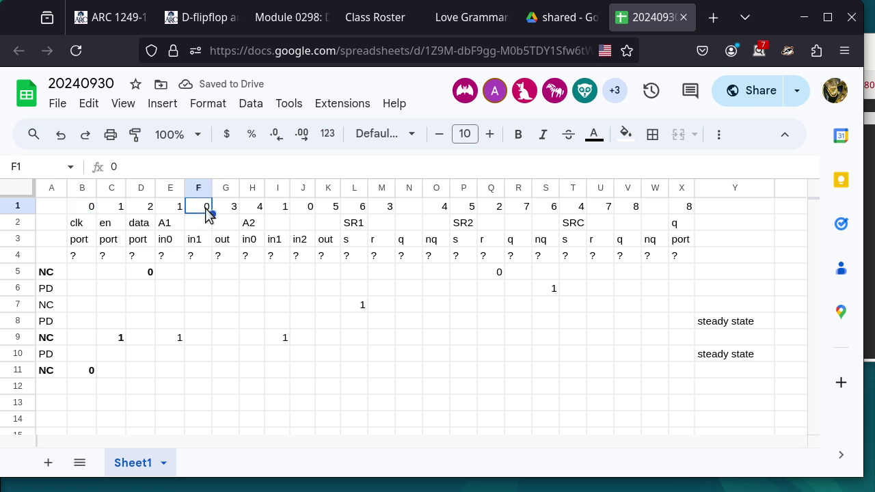
left_click(306, 216)
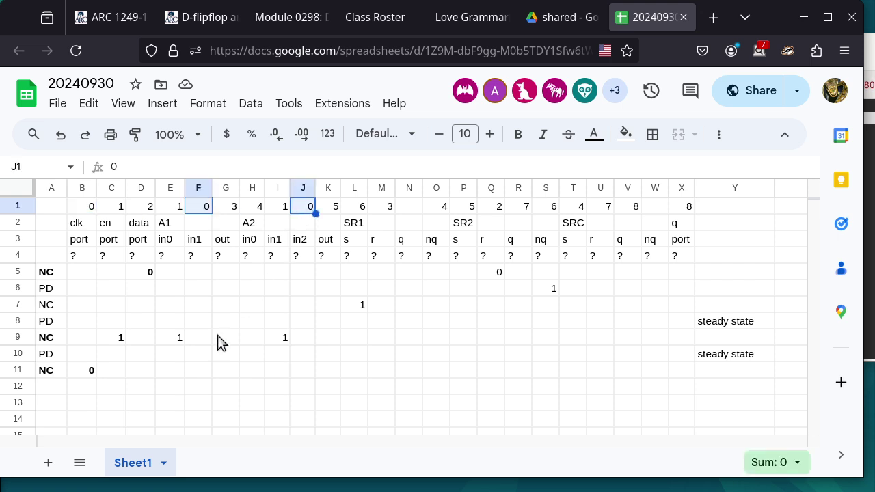
left_click(201, 371)
type("0")
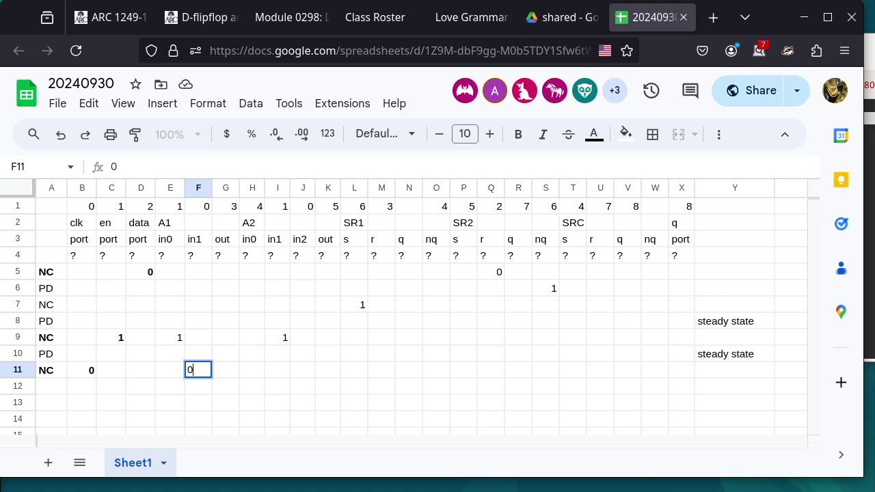
left_click(305, 376)
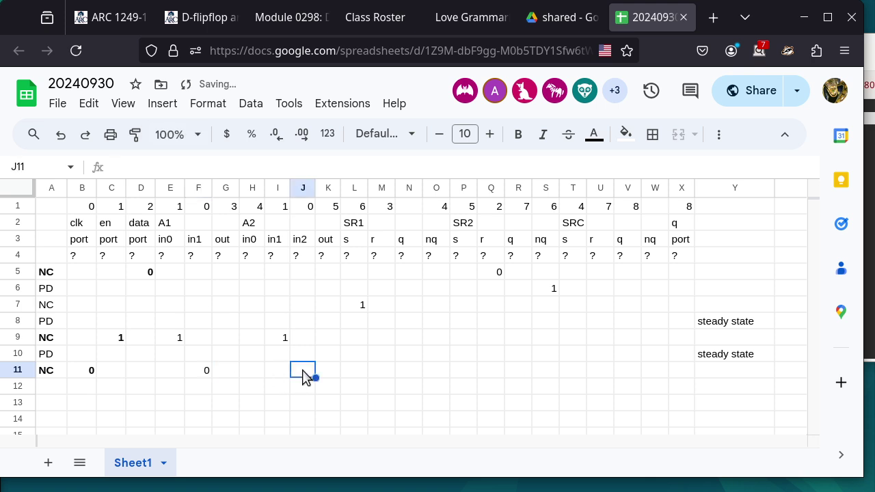
type("0")
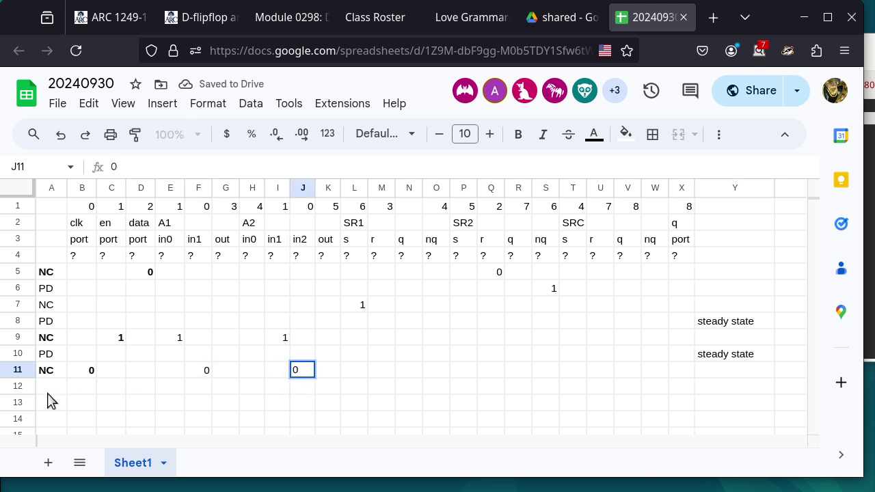
Label row 12 as PD in cell A12.
left_click(49, 395)
type("PD")
key("Return")
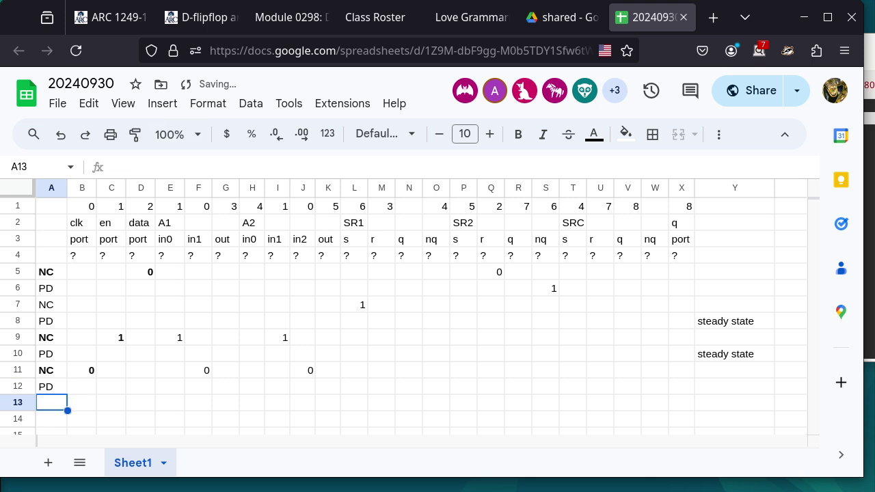
Enter the processed gate outputs in row 12: 0 for A1's out (G12) and 0 for A2's out (K12).
key("Up")
key("Right")
key("Right")
key("Right")
key("Right")
key("Right")
key("Right")
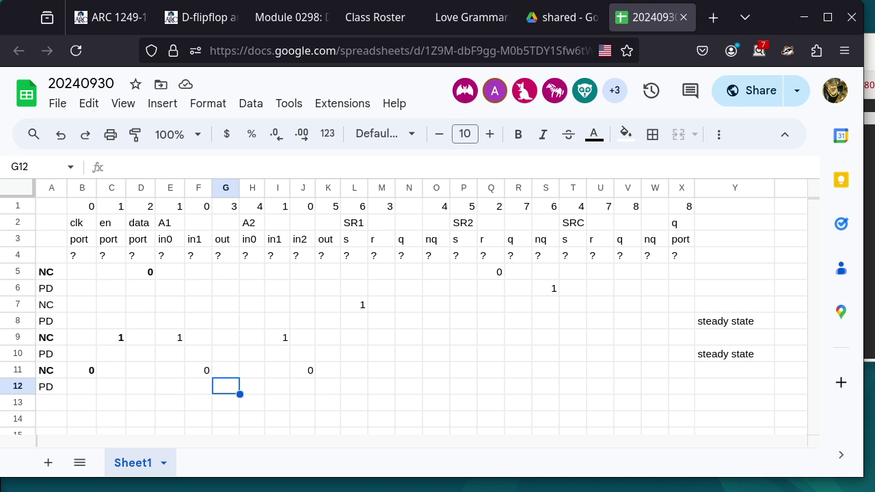
type("0")
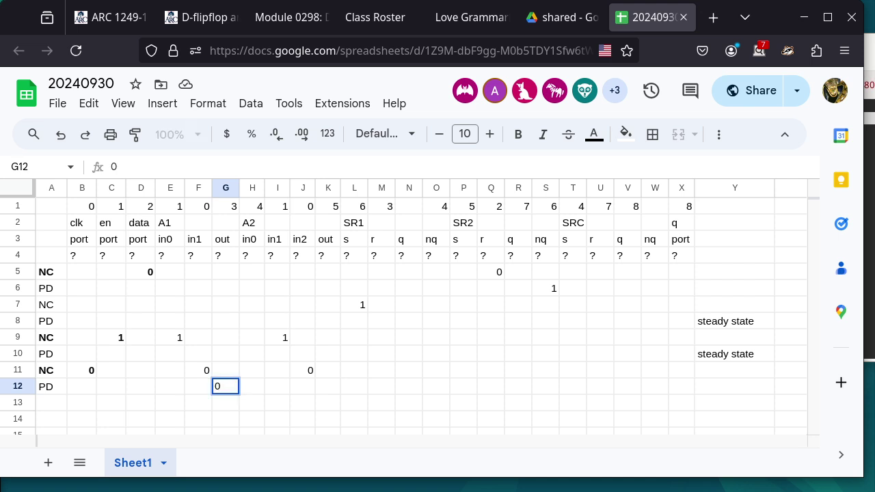
key("Tab")
key("Right")
key("Right")
key("Right")
type("0")
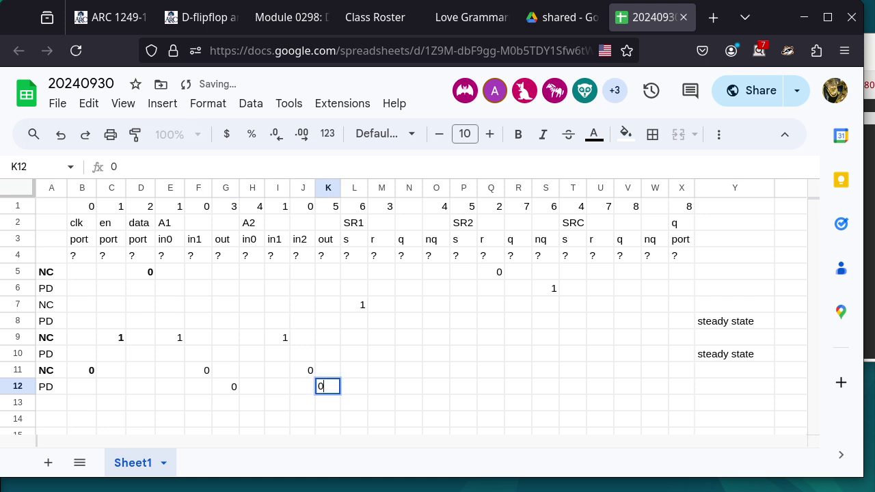
Label row 13 as NC in cell A13.
left_click(47, 402)
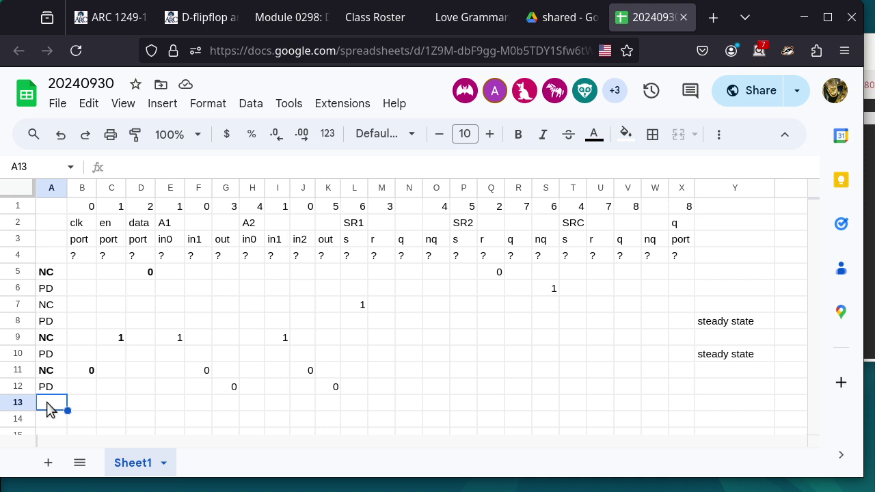
type("NC")
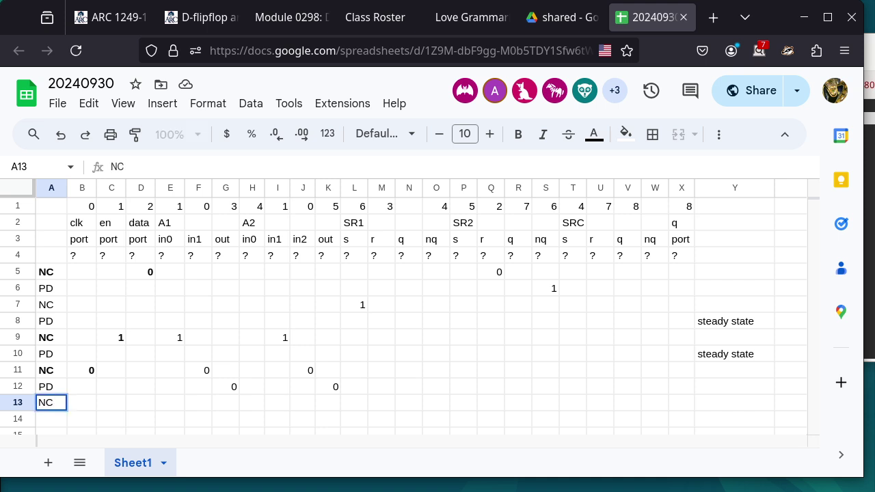
key("Tab")
key("Tab")
key("Tab")
key("Tab")
key("Tab")
key("Tab")
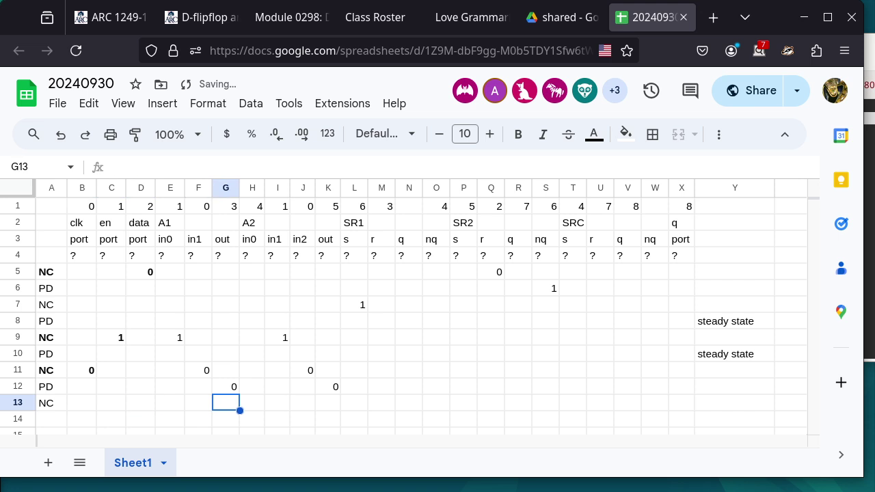
Propagate the two gate outputs from row 12 into row 13: enter 0 for SR1's r (M13) and 0 for SR2's s (P13).
left_click(228, 387)
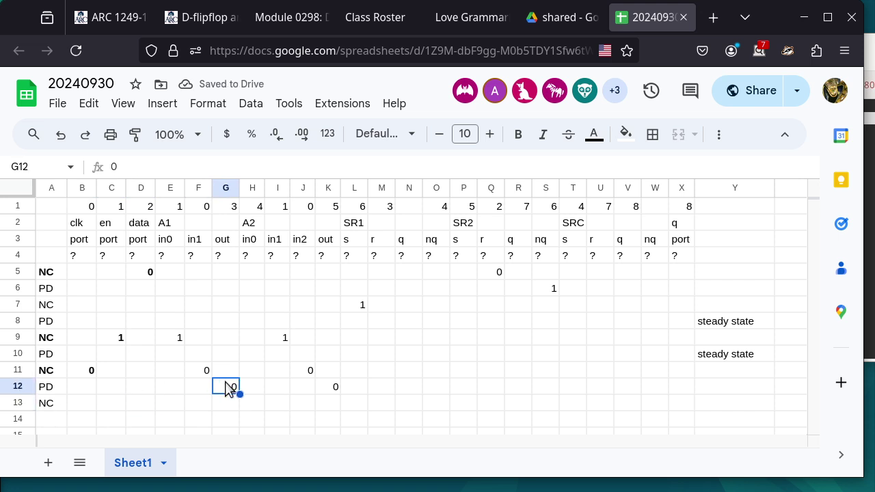
left_click(384, 404)
type("0")
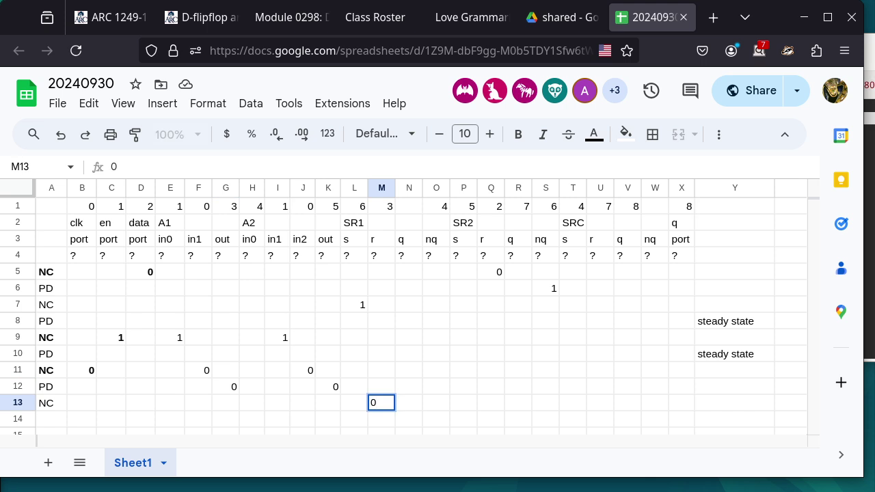
left_click(335, 395)
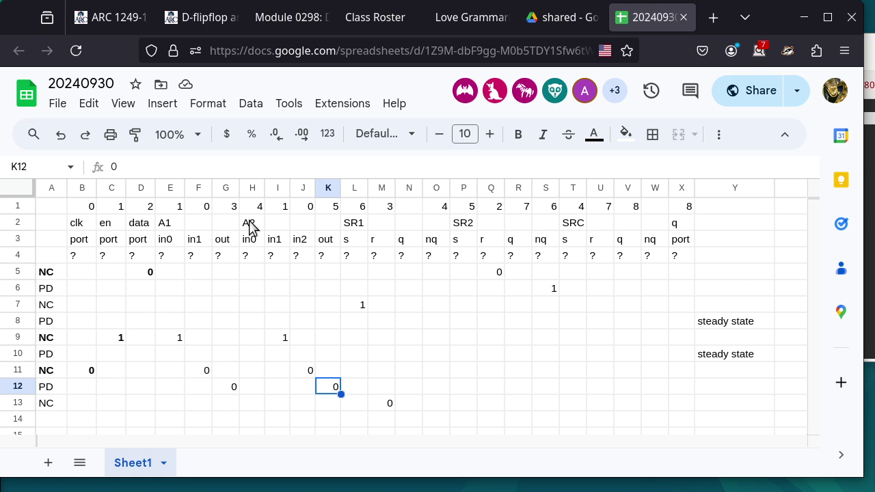
left_click(474, 411)
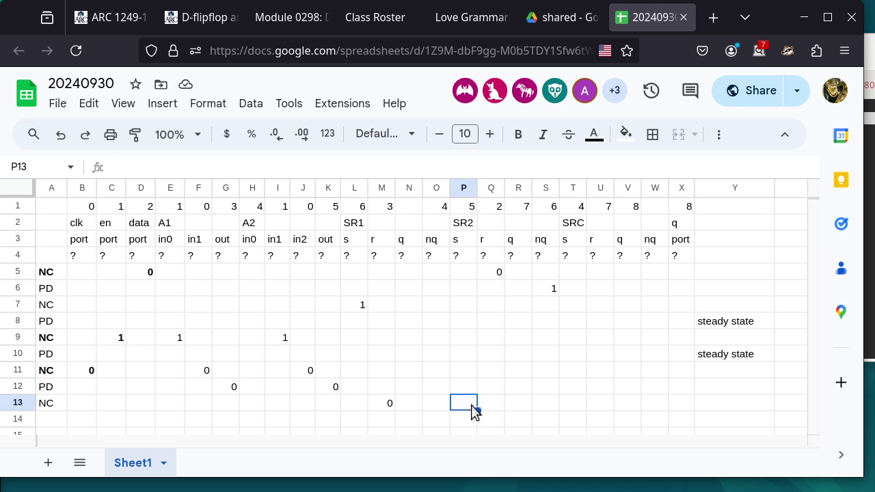
type("0")
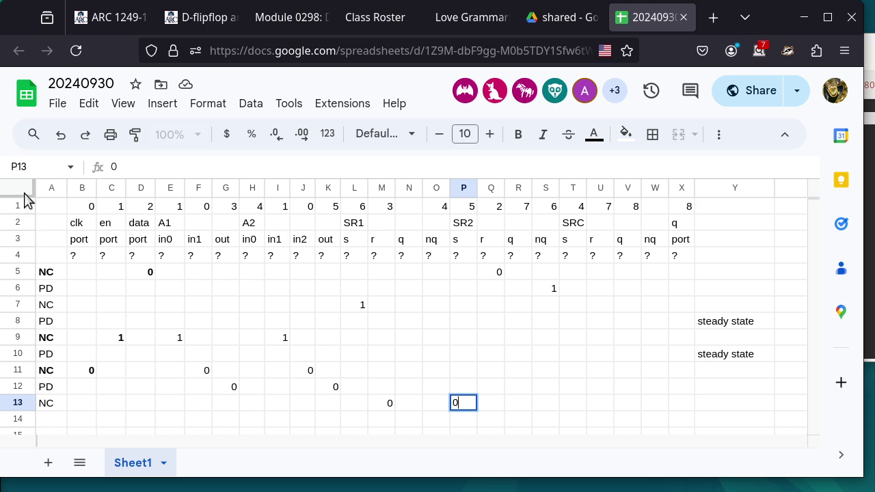
Freeze header rows 1 to 3 and label row 14 as PD in cell A14.
left_click_drag(24, 199, 24, 250)
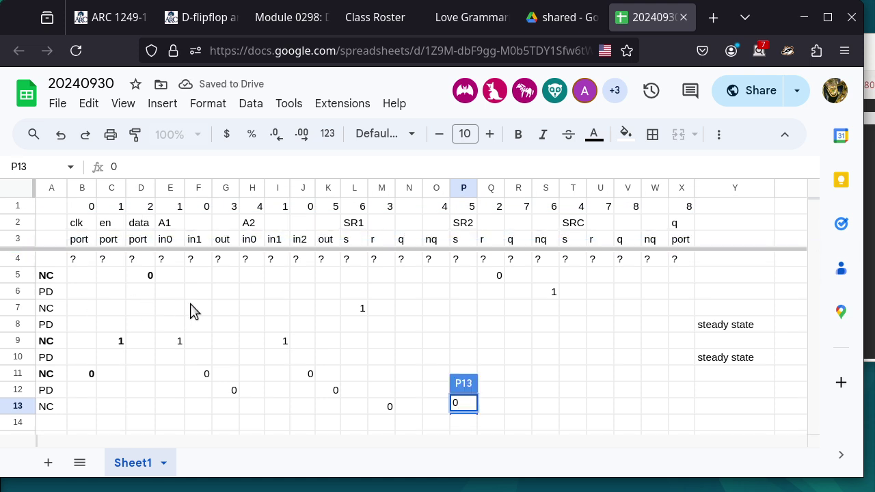
left_click(51, 428)
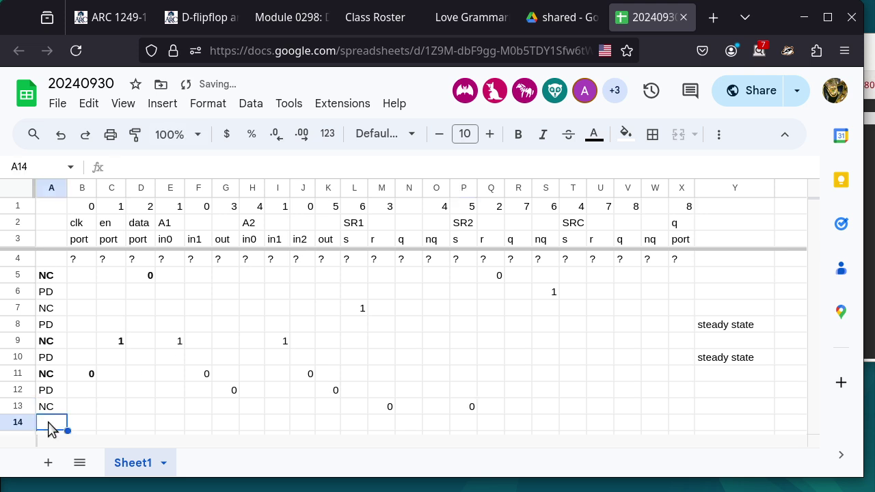
type("PD")
key("Return")
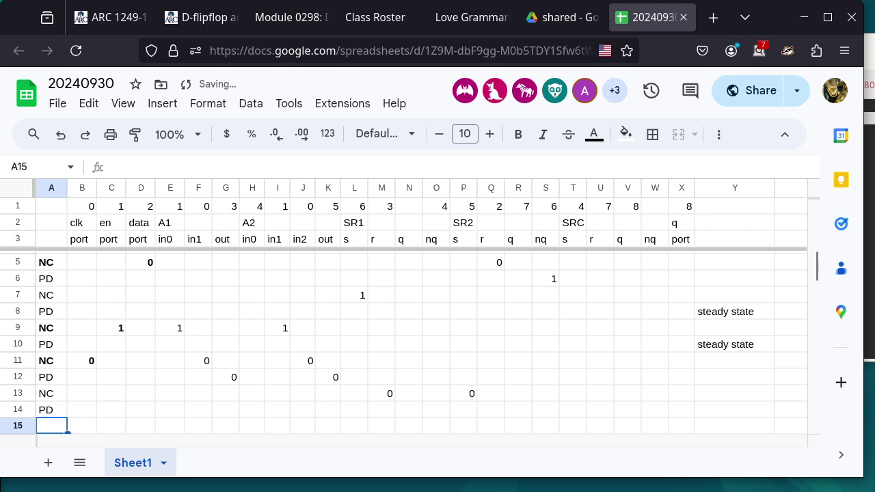
Check SR1's s and r against the SR latch truth table in Module 0298, and enter 0 for q (N14) and 1 for nq (O14).
left_click(387, 398)
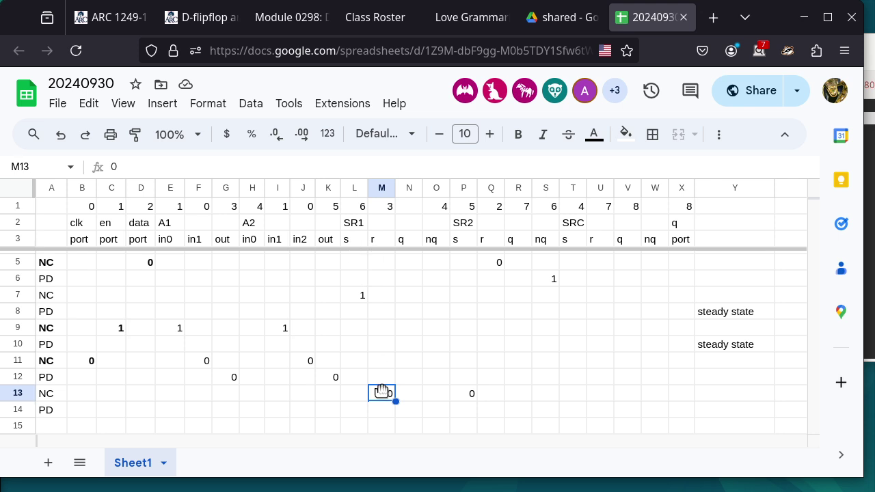
left_click(361, 243)
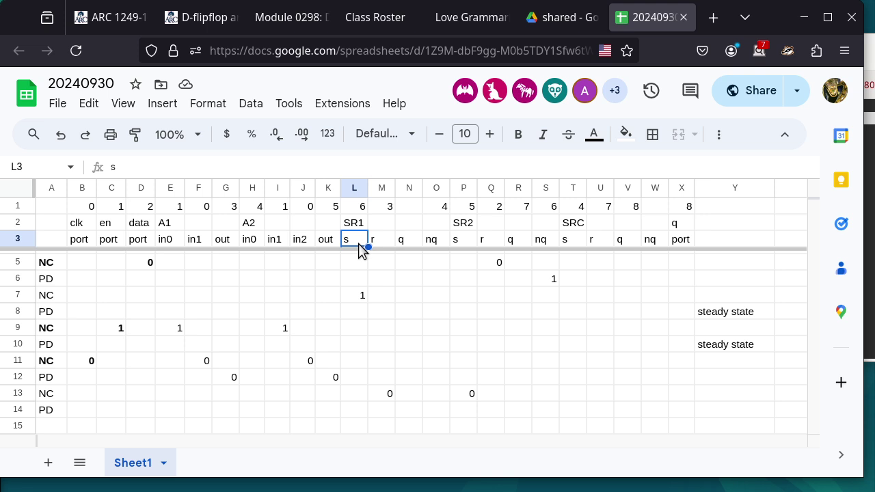
left_click(360, 297)
left_click(379, 242)
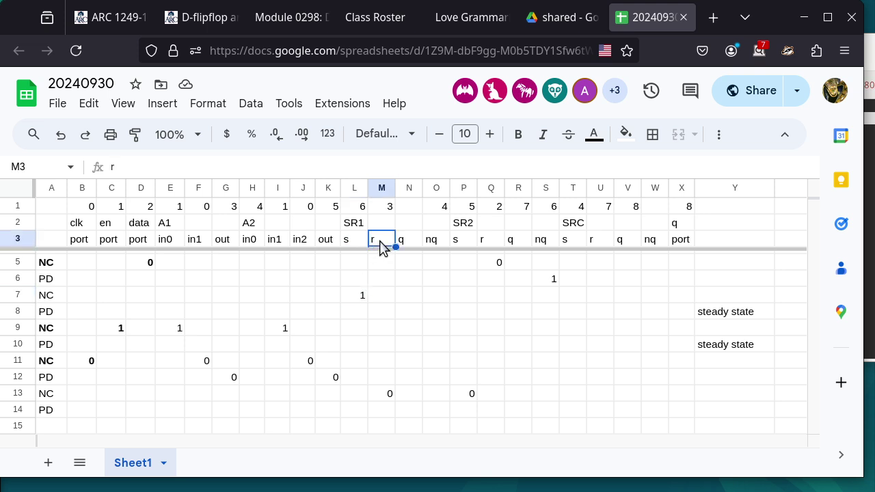
left_click(391, 389)
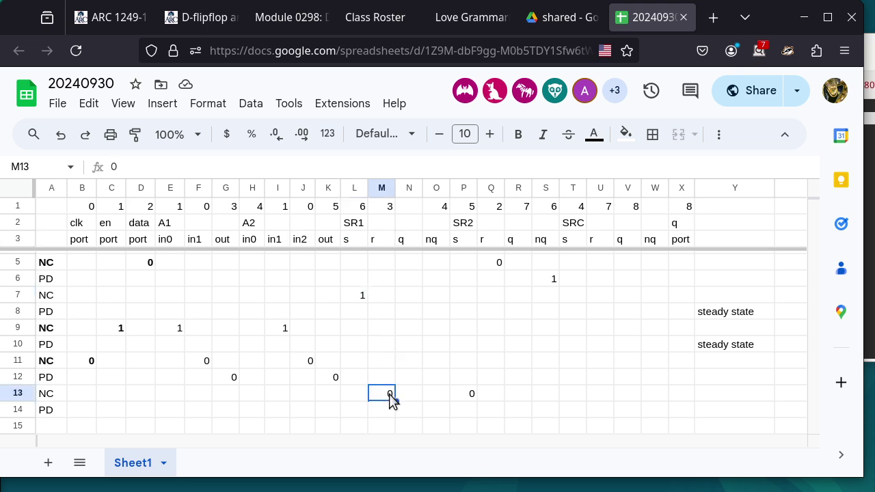
left_click(409, 411)
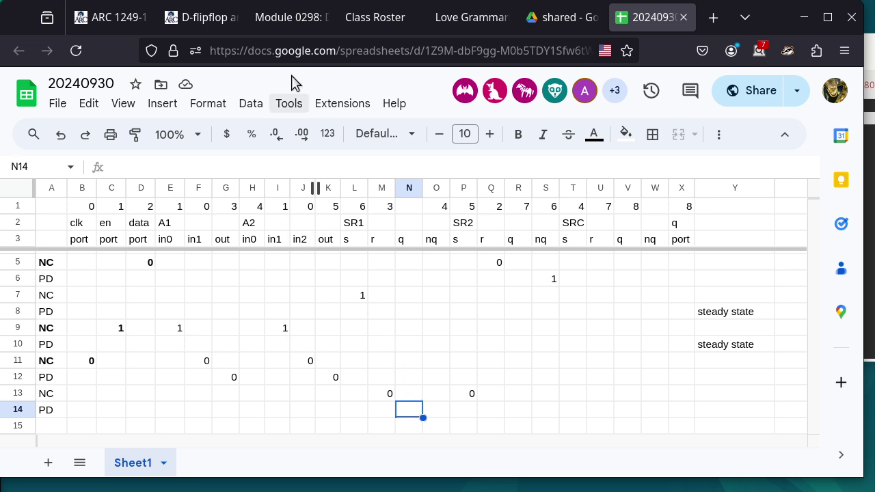
left_click(299, 19)
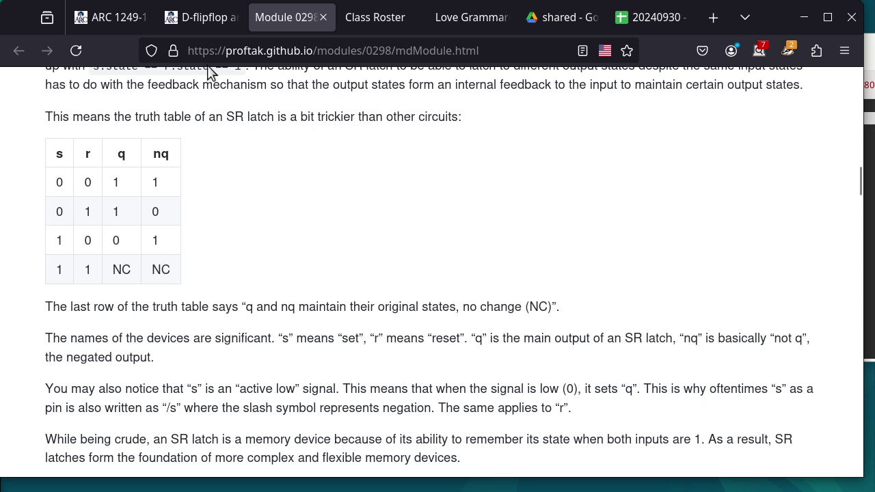
left_click(683, 11)
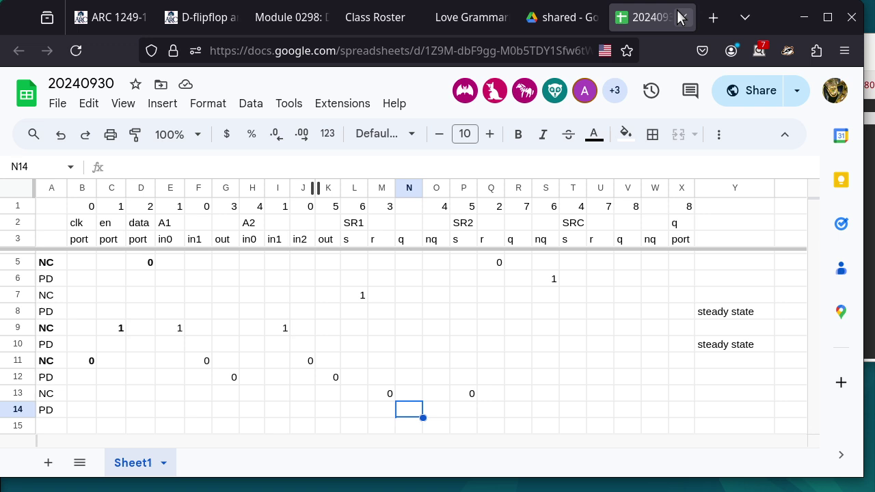
type("0")
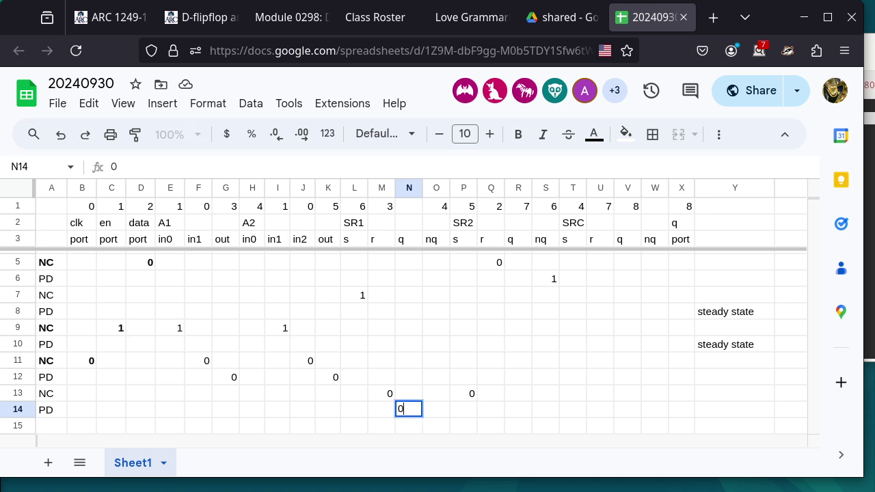
key("Tab")
type("1")
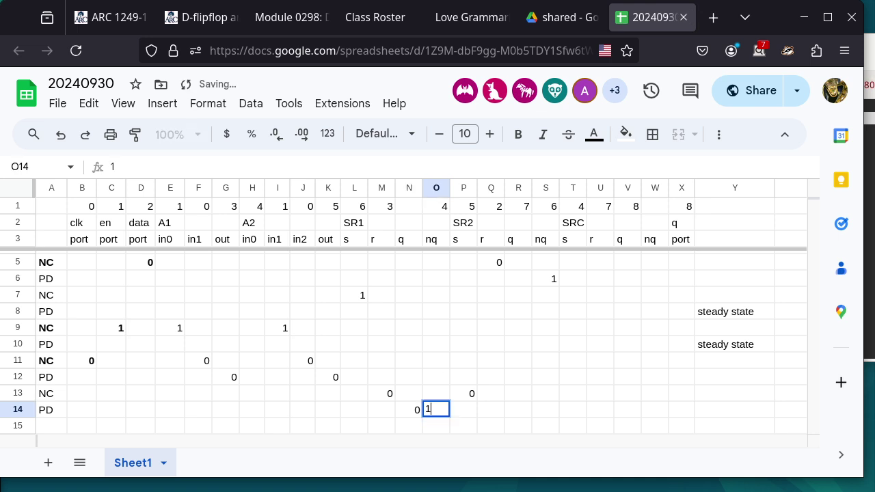
key("Tab")
Enter 1 for SR2's q output in row 14 (R14).
key("Tab")
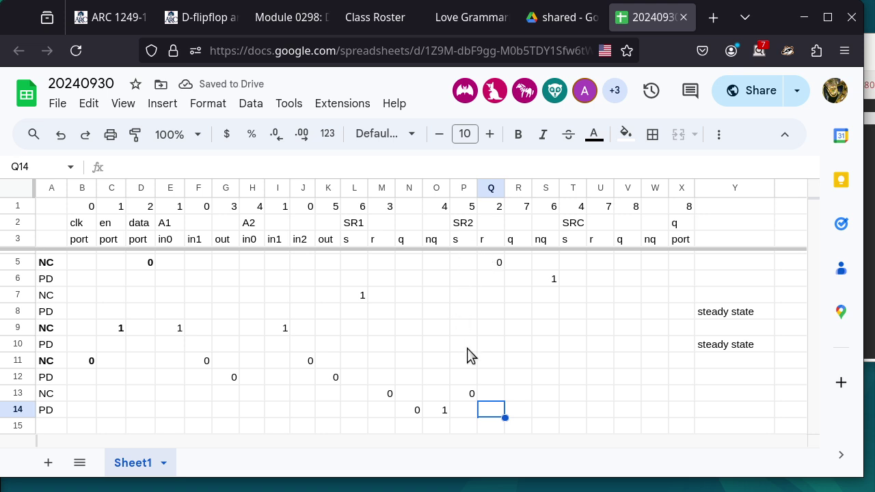
left_click(524, 415)
type("1")
key("Tab")
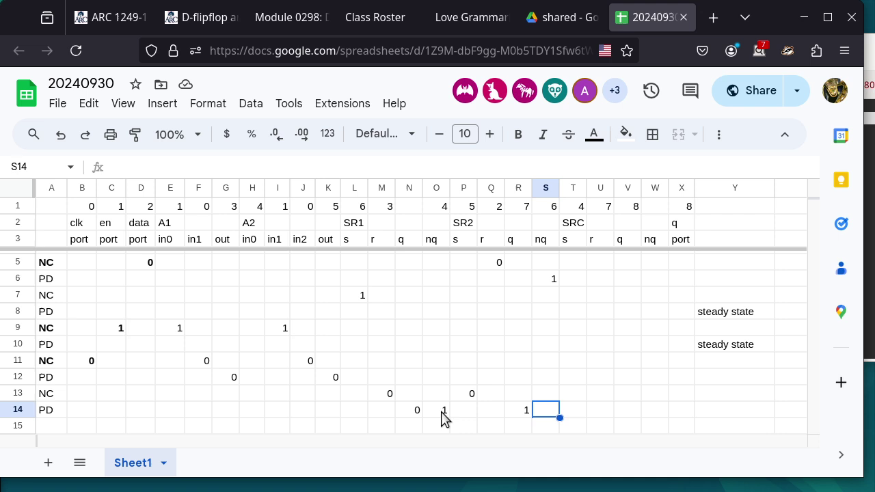
Label row 15 as NC in cell A15.
left_click(39, 428)
type("NC")
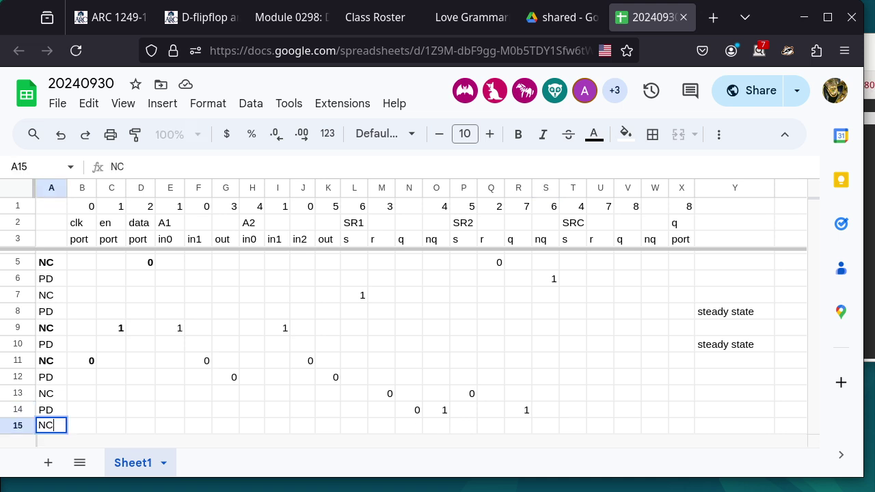
key("Return")
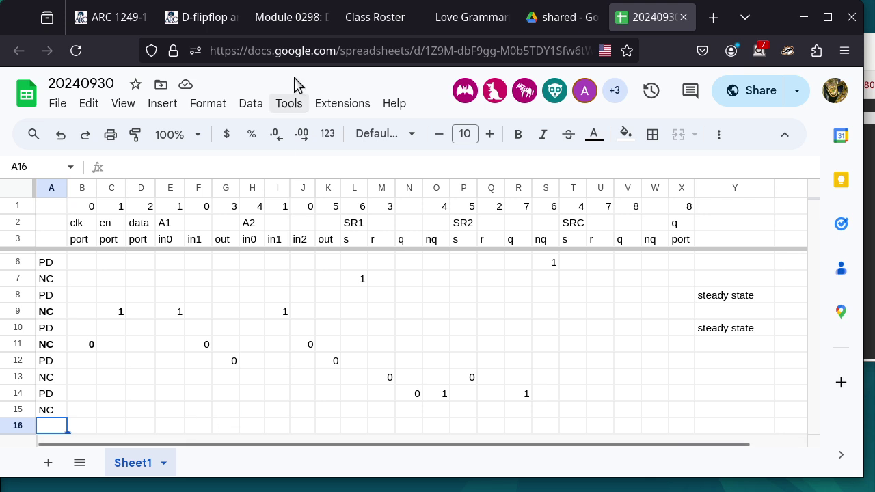
Propagate node 4 from SR1's nq into row 15: enter 1 for A2's in0 (H15) and 1 for SRC's s (T15).
left_click(259, 412)
type("1")
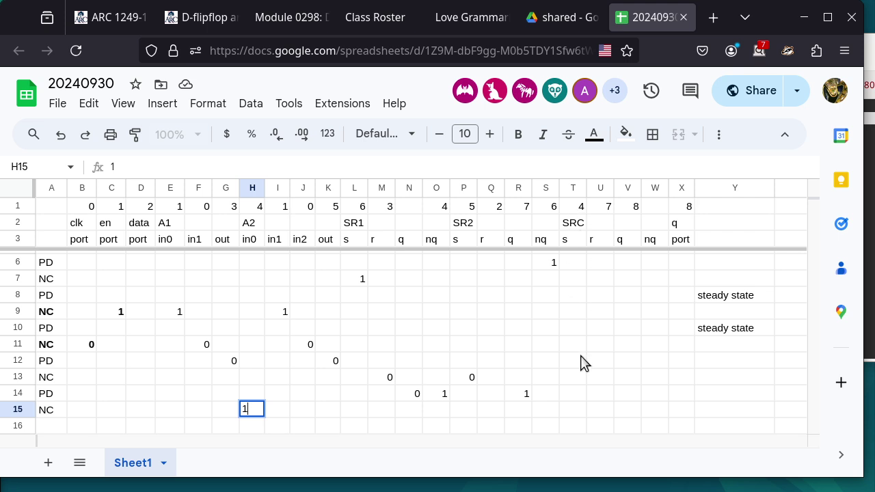
left_click(573, 410)
type("1")
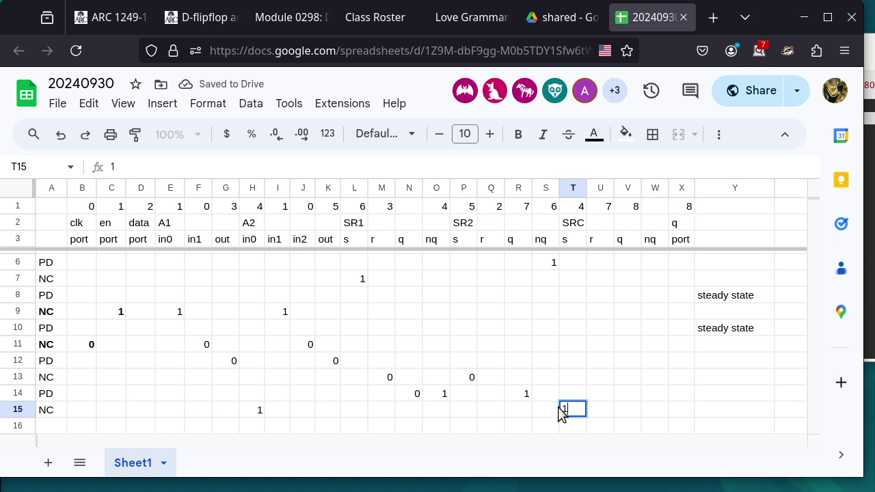
Propagate node 7 from SR2's q into row 15 by entering 1 for SRC's r (U15).
left_click(526, 395)
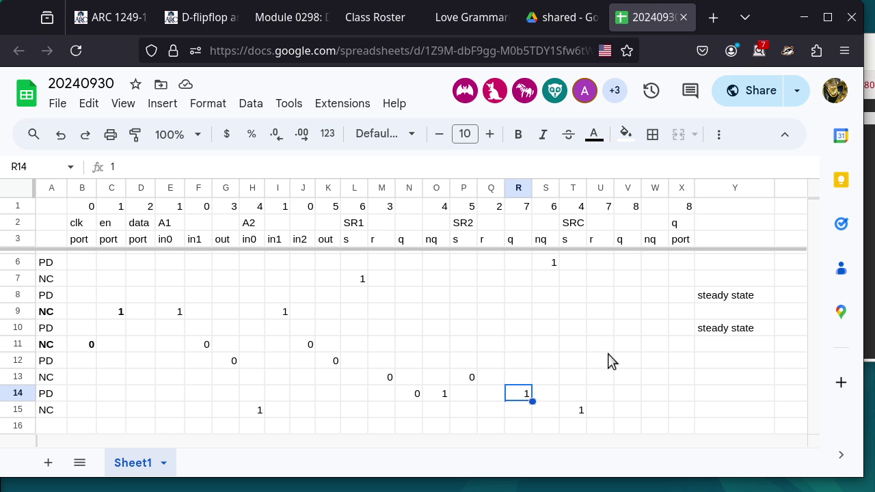
left_click(606, 413)
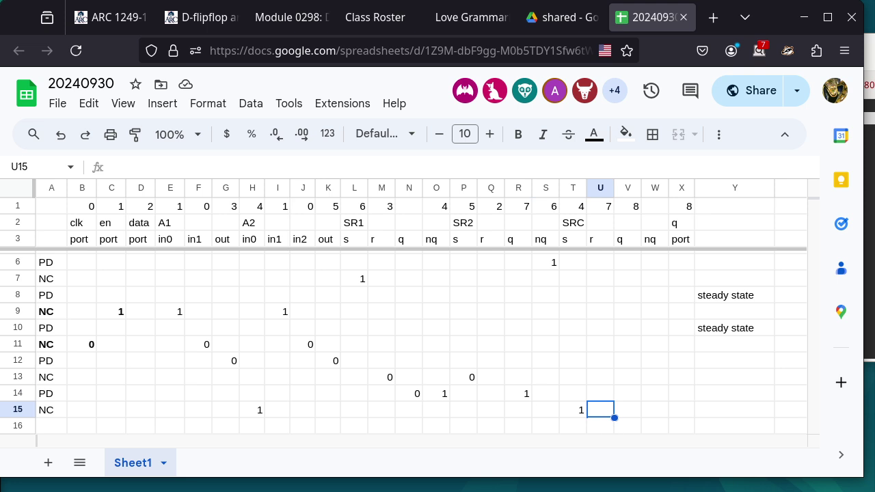
type("1")
key("Tab")
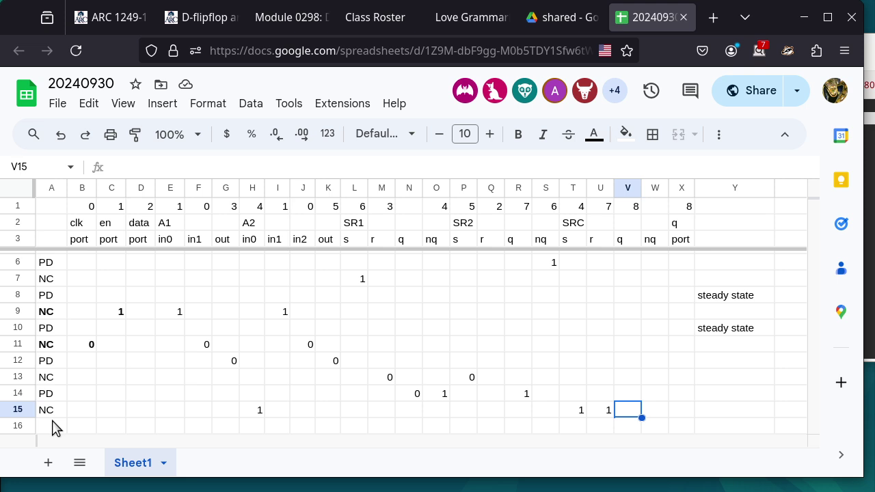
Label row 16 as PD in cell A16.
left_click(55, 425)
type("PD")
key("Return")
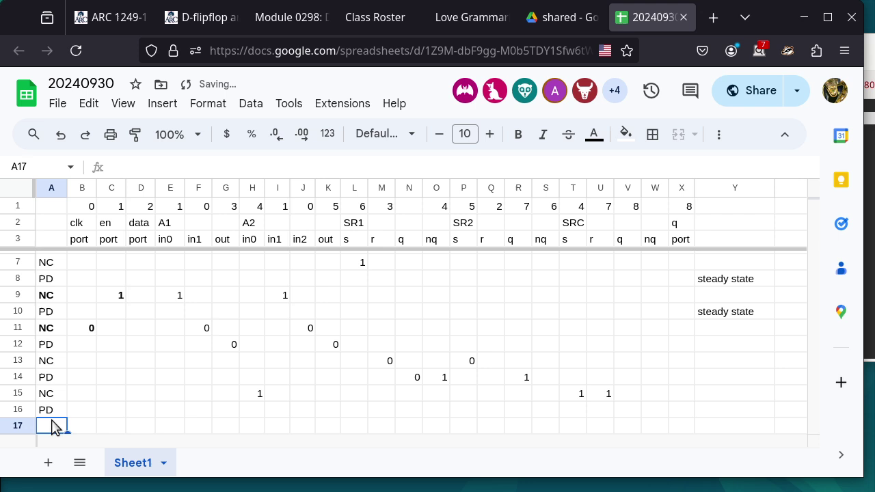
Check the A2 and SRC devices affected by row 15, and mark row 16 as steady state in Y16.
left_click(255, 401)
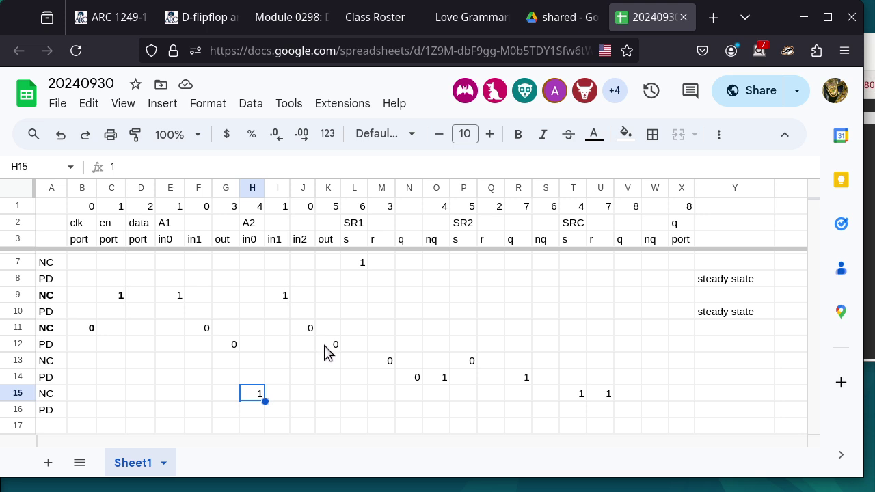
left_click(328, 414)
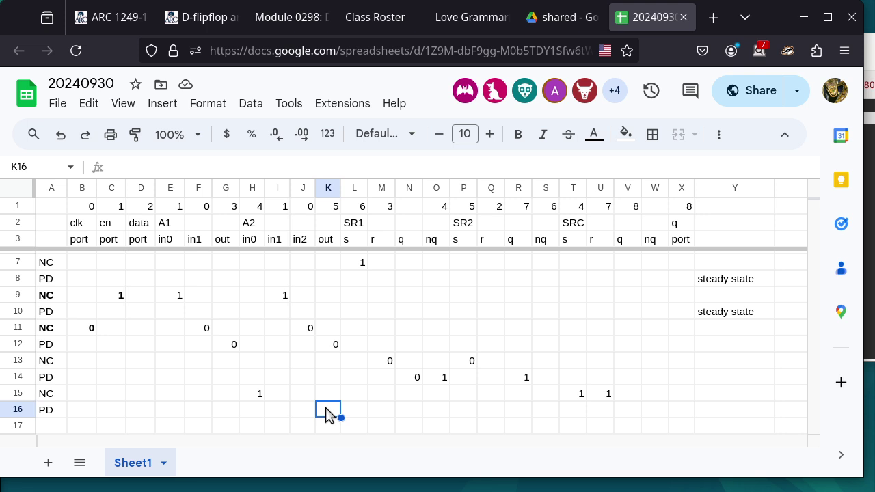
left_click(574, 397)
left_click(606, 398)
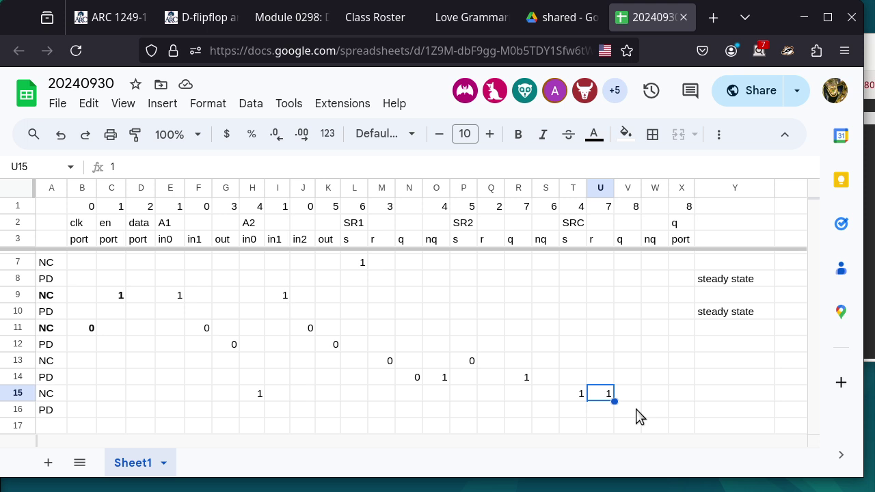
left_click(637, 410)
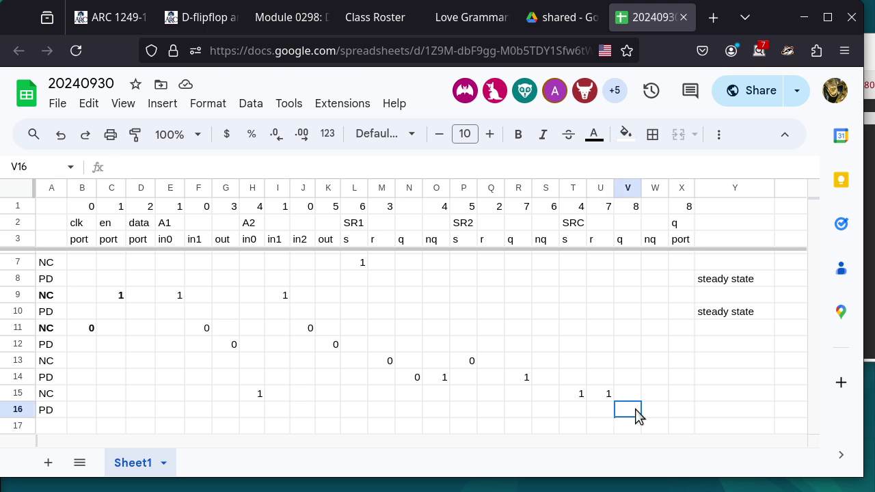
left_click_drag(649, 410, 651, 416)
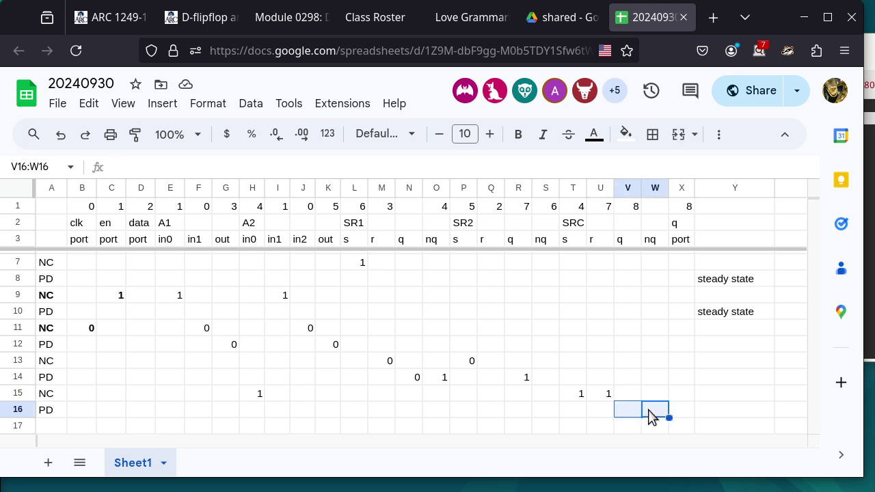
left_click(711, 416)
type("steady state")
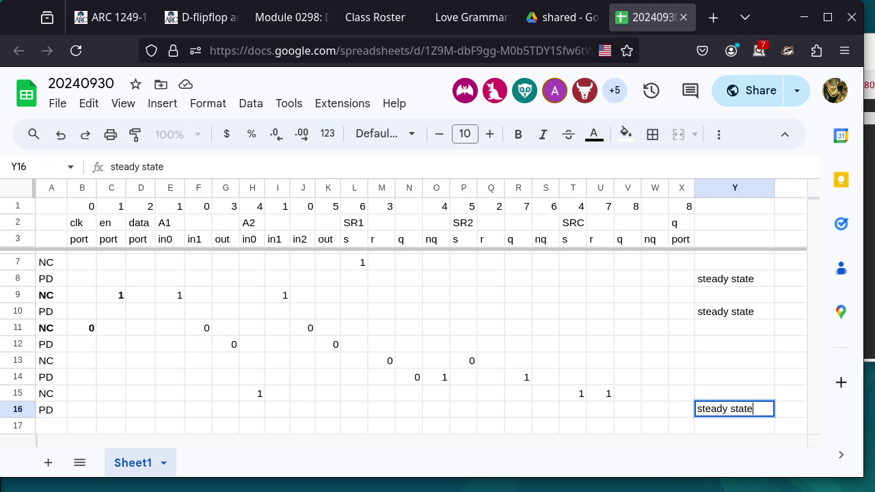
key("Return")
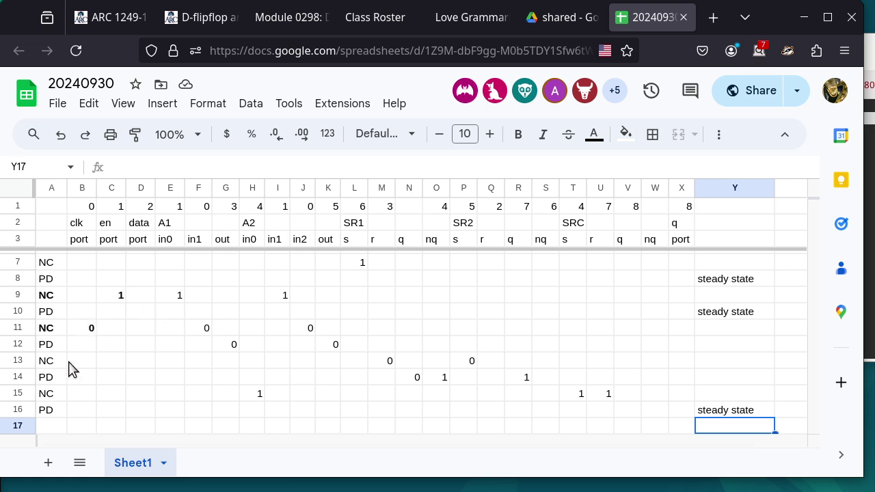
Label row 17 as NC in cell A17 and make the label bold.
left_click(48, 425)
type("NC")
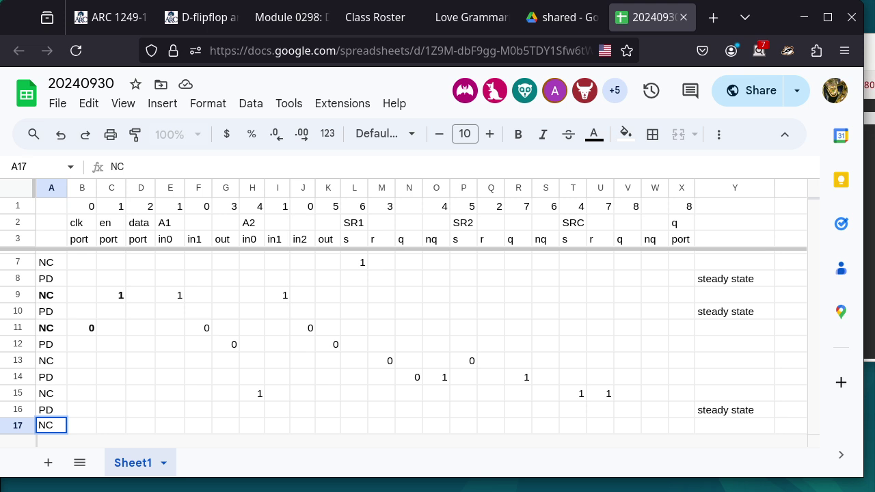
key("Return")
key("Up")
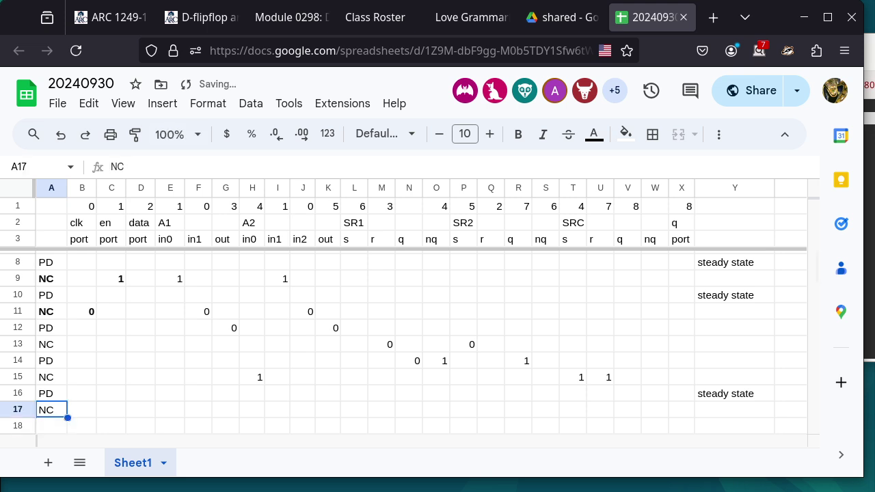
key("ctrl+b")
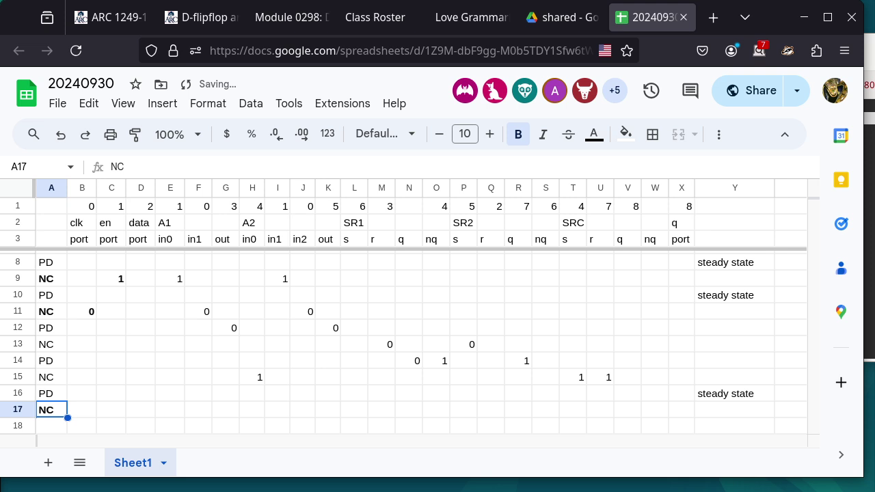
Enter 1 for the clk port in B17 and make it bold.
key("Right")
key("Right")
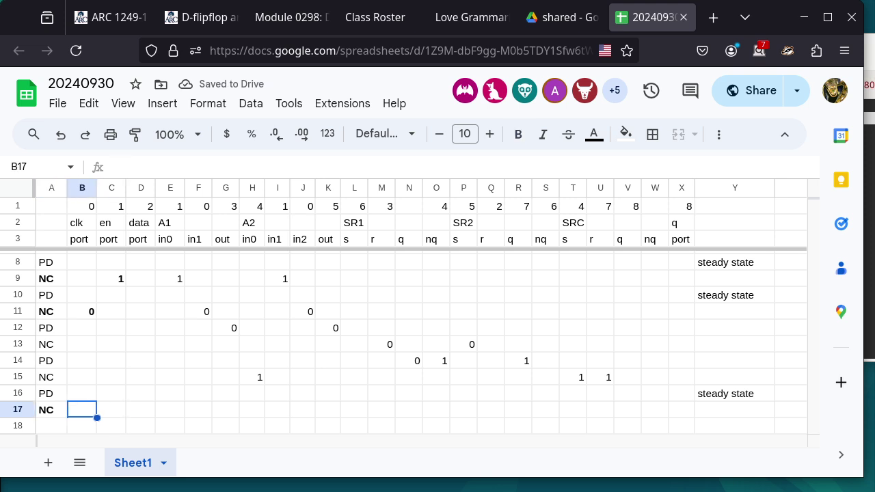
type("1")
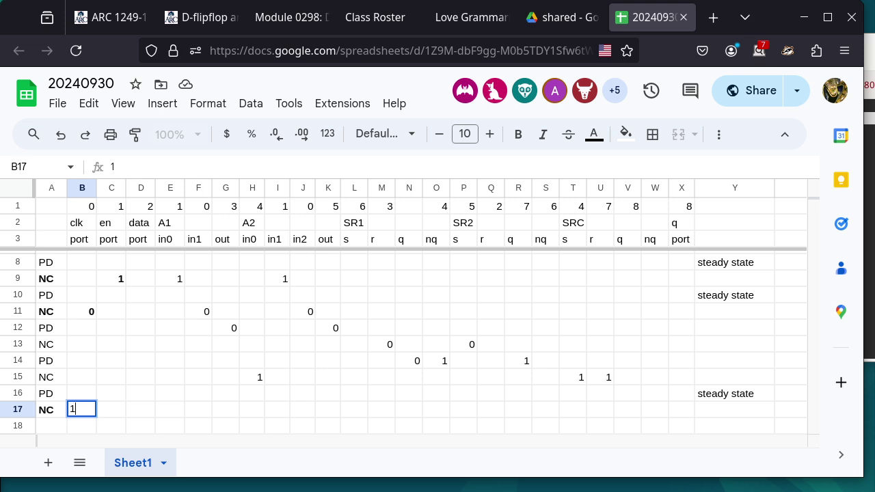
key("ctrl+Return")
key("ctrl+b")
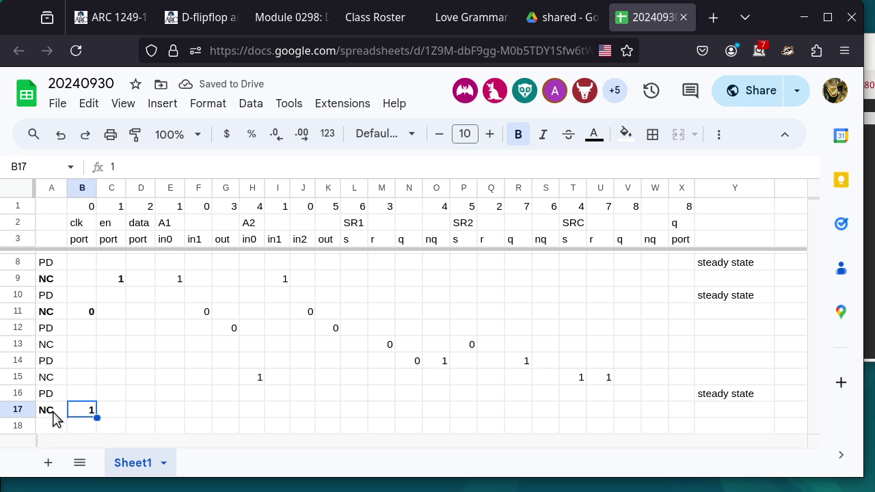
Propagate node 0 from clk into row 17: enter 1 for A1's in1 (F17) and 1 for A2's in2 (J17).
left_click(82, 210)
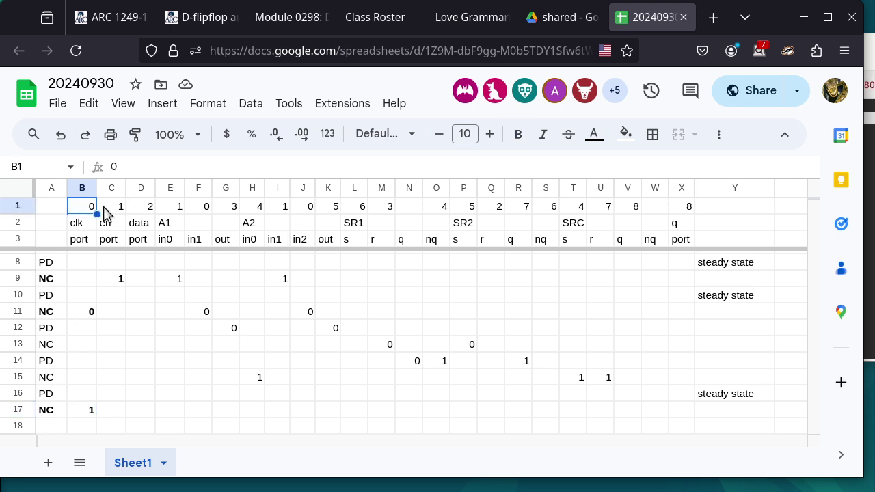
left_click(203, 208, "ctrl")
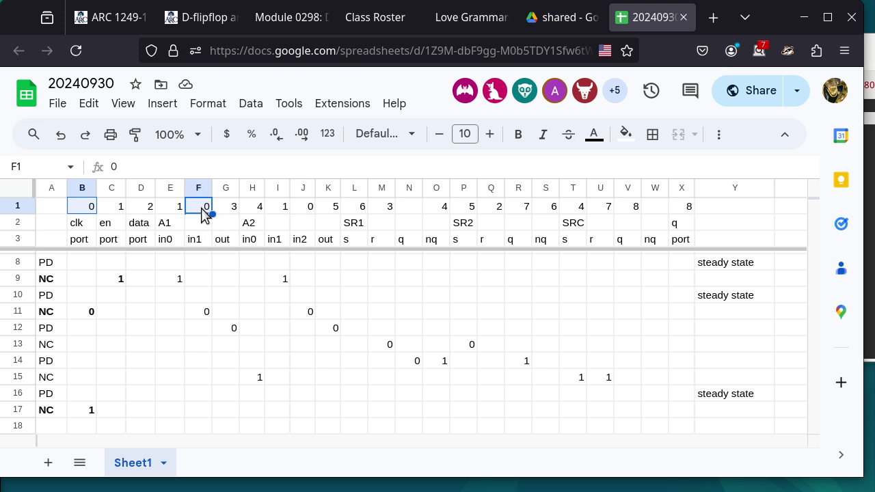
left_click(306, 209, "ctrl")
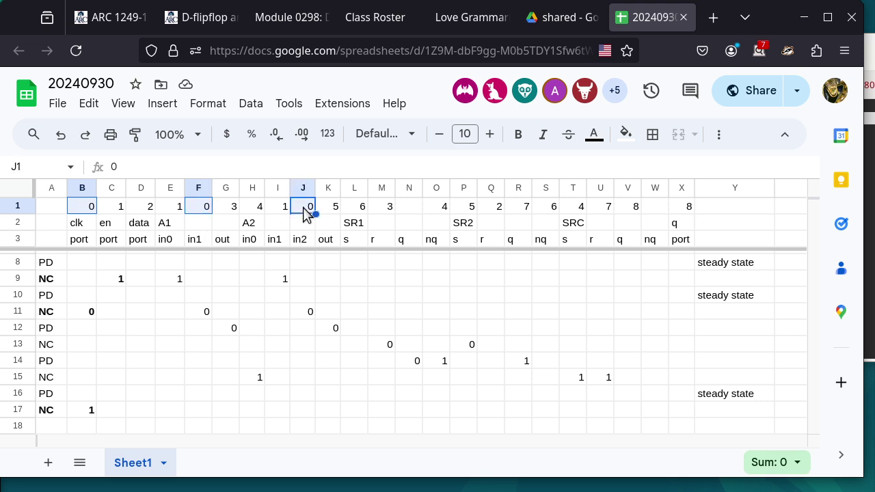
left_click(196, 412)
type("1")
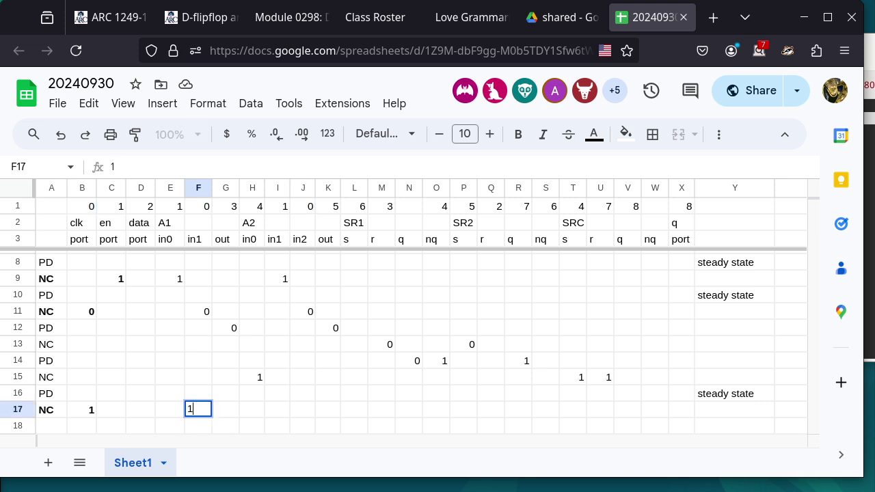
key("Tab")
key("Tab")
key("Tab")
key("Tab")
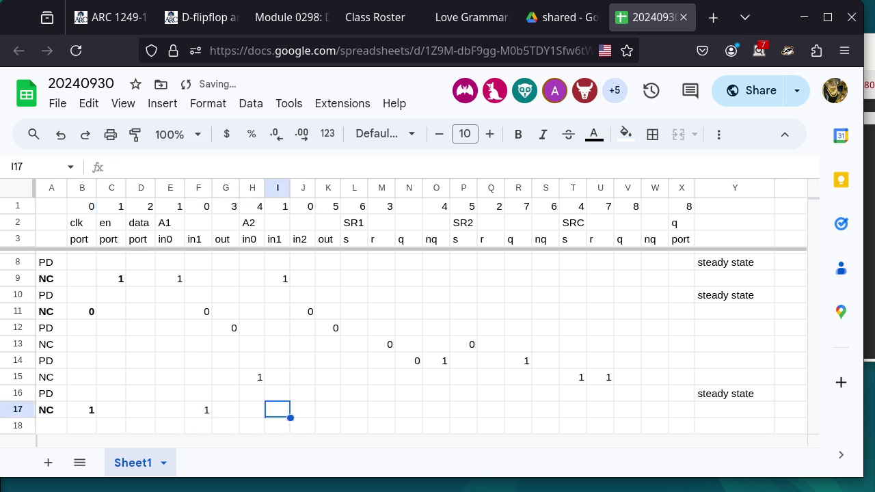
type("1")
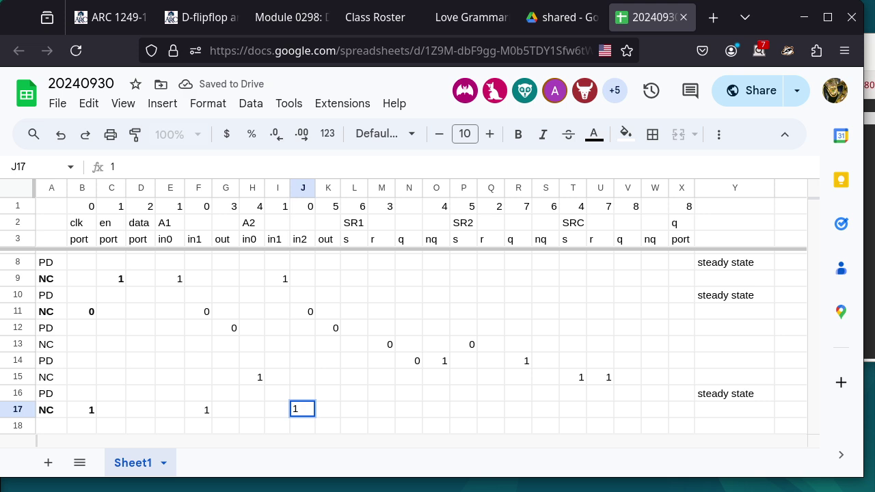
key("Return")
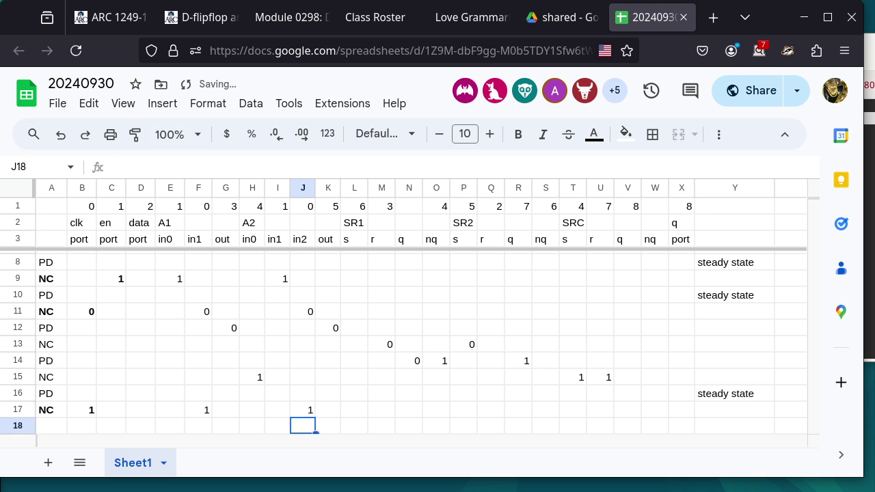
Review the changed A1 and A2 inputs in row 17 and label row 18 as PD in cell A18.
left_click(200, 410)
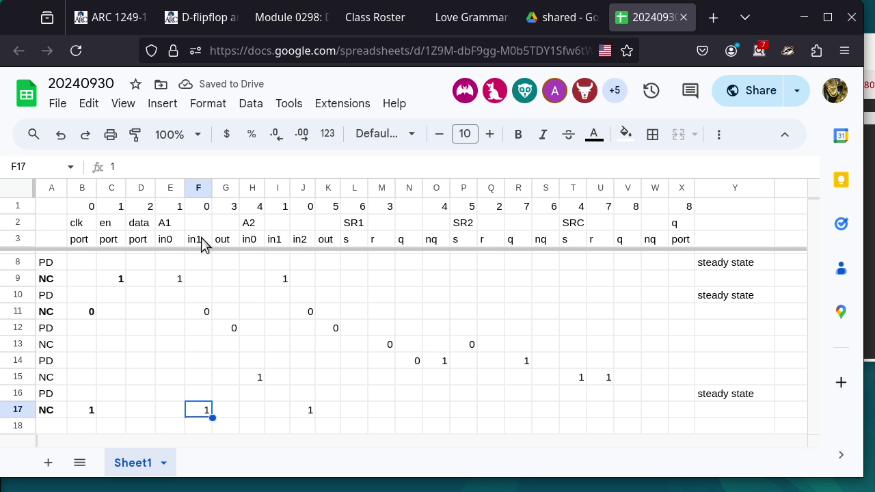
left_click(306, 411)
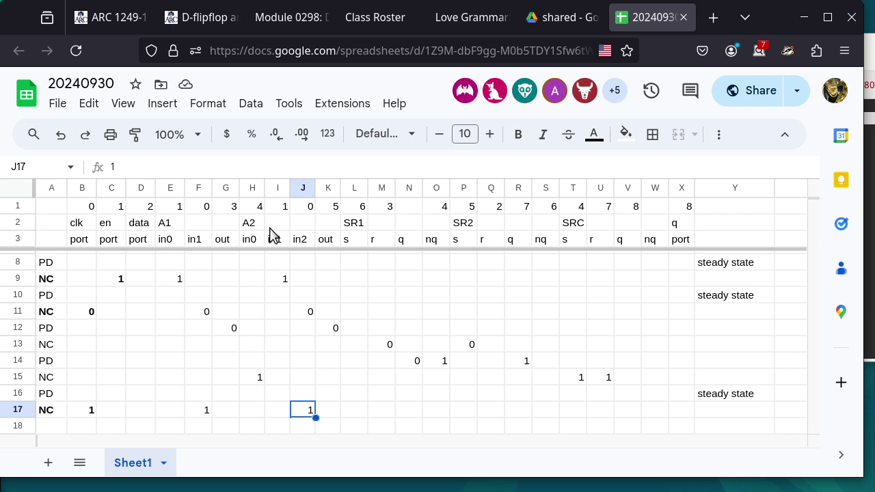
left_click(51, 427)
type("PD")
key("Return")
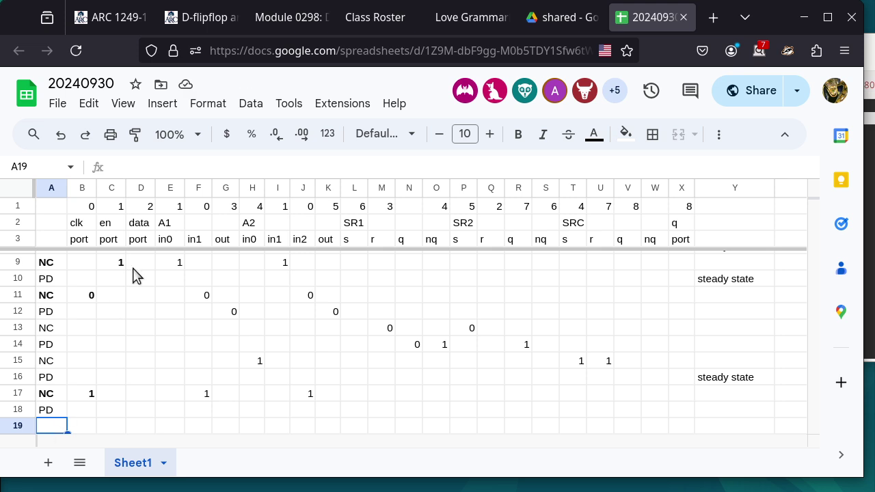
Process A1 from the latest values of in0 and in1, and enter 1 for its out in G18.
left_click(232, 413)
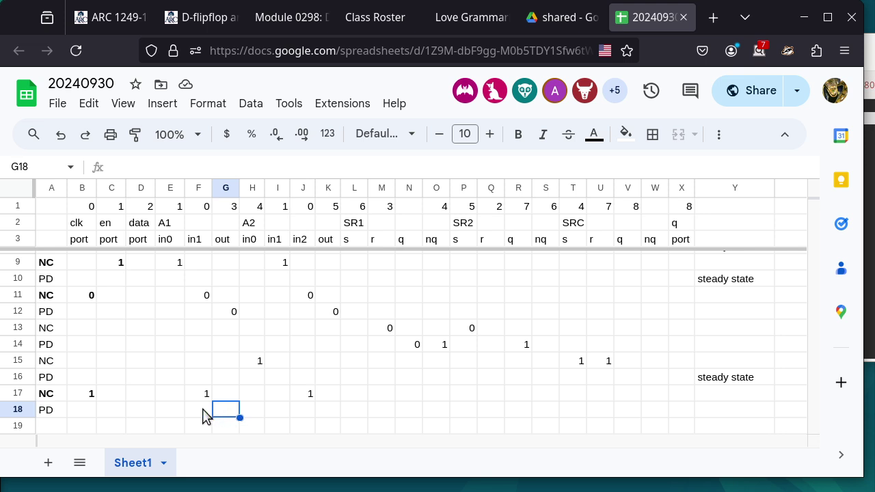
left_click(180, 415)
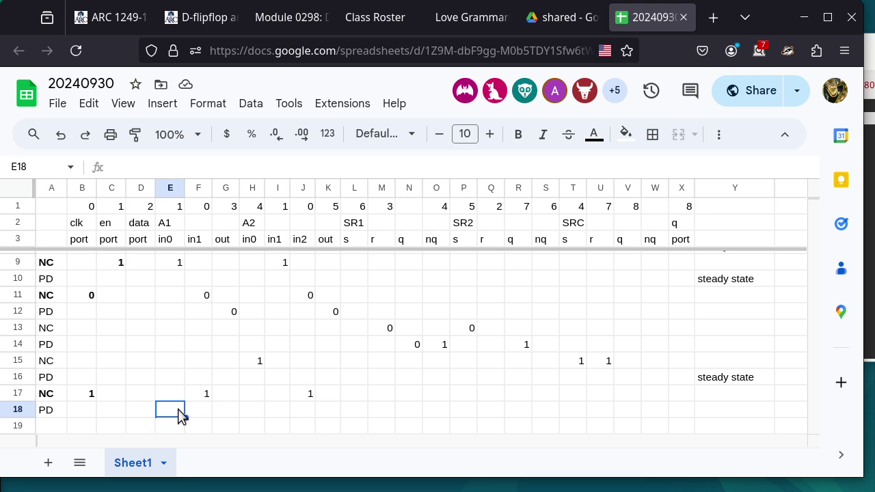
left_click(179, 267)
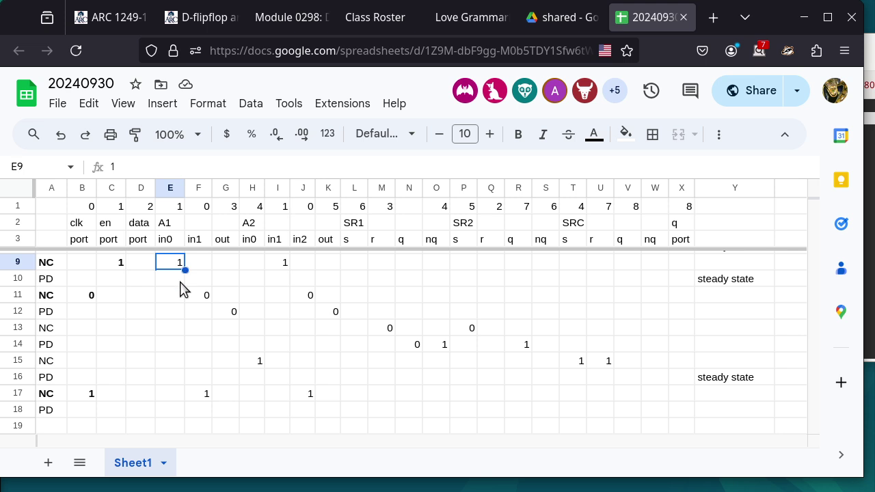
left_click(199, 410)
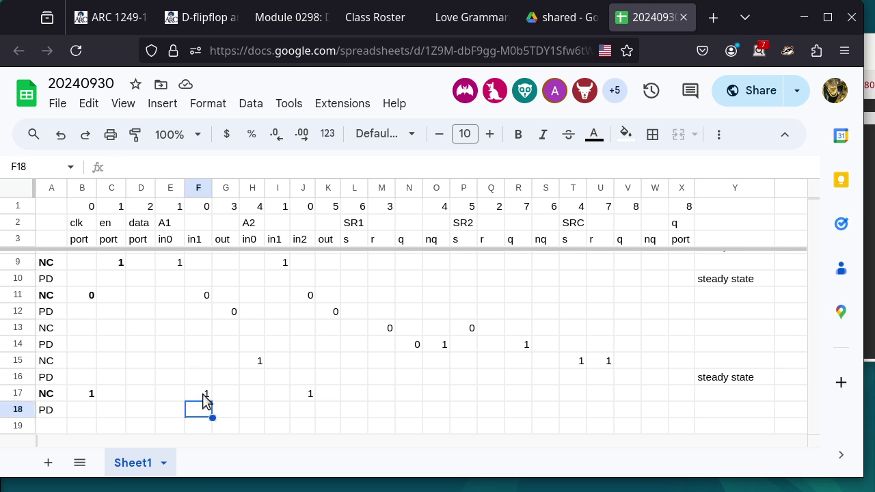
left_click(206, 400)
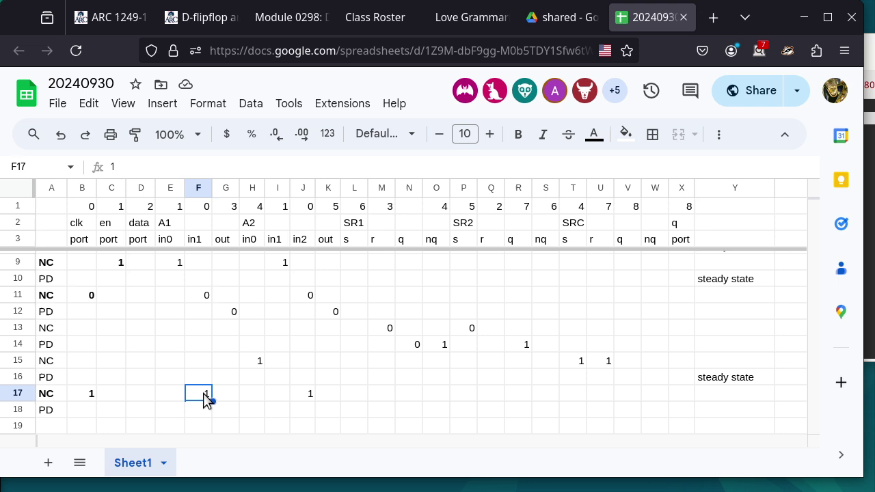
left_click(230, 413)
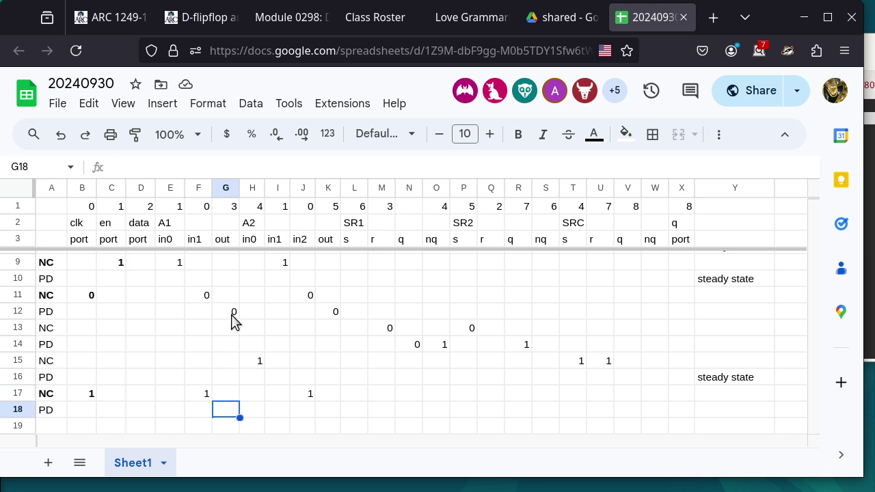
type("1")
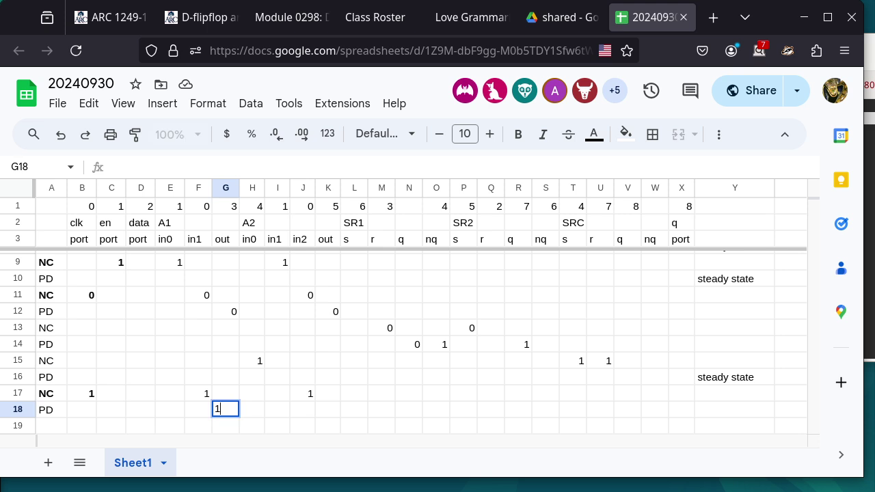
key("Tab")
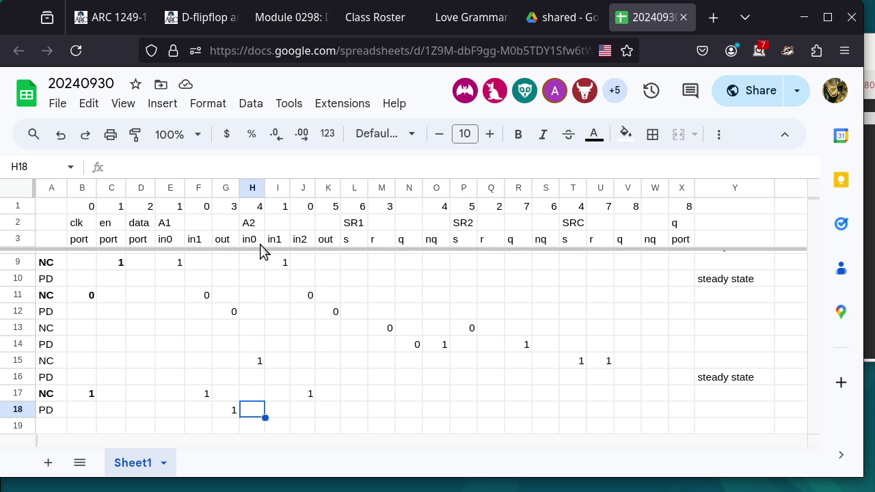
Process A2 from the latest values of in0, in1 and in2, and enter 1 for its out in K18.
left_click(262, 363)
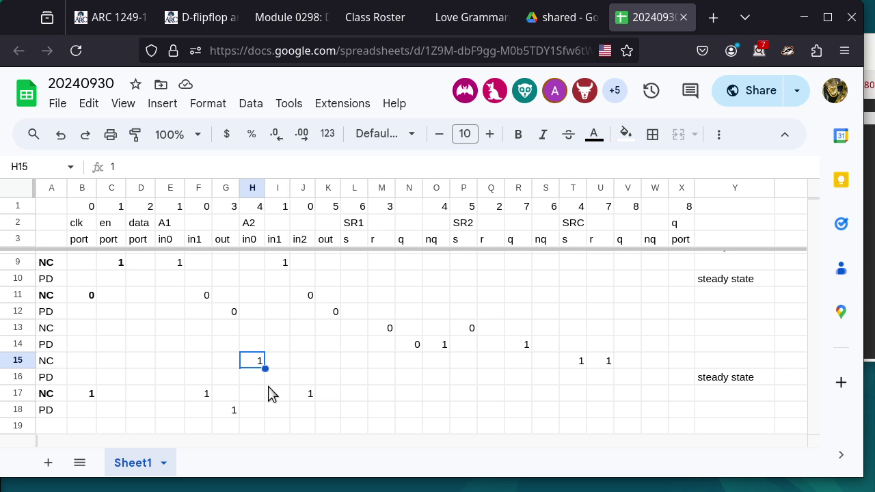
left_click(277, 408)
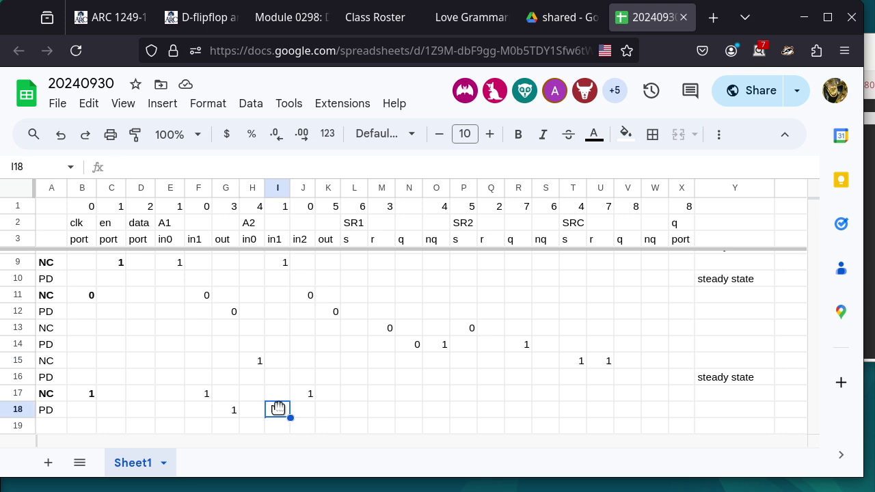
left_click(281, 268)
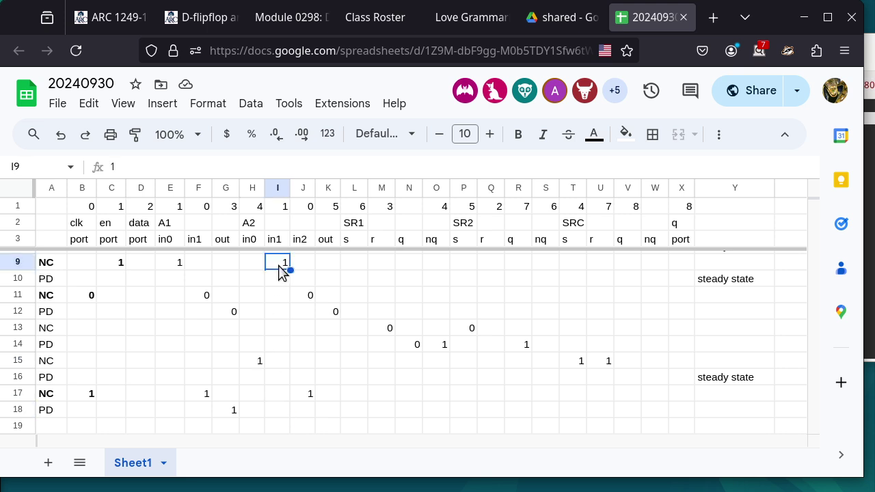
left_click(303, 412)
left_click(308, 397)
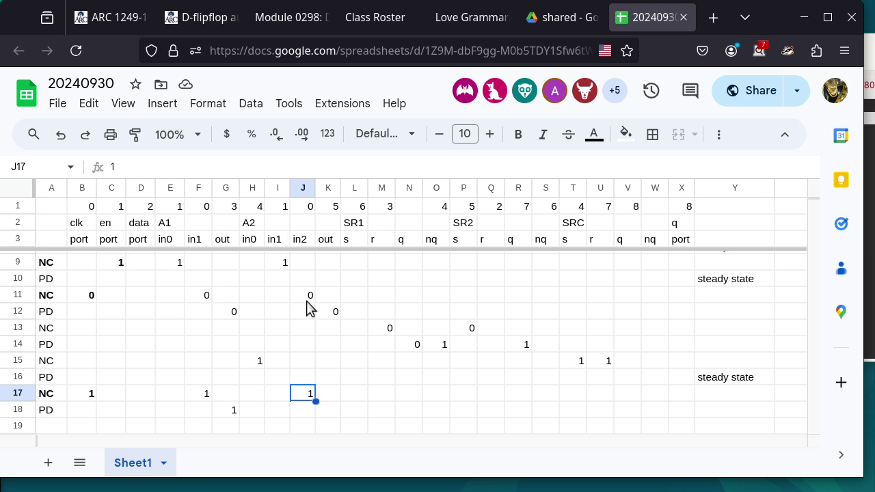
left_click(333, 413)
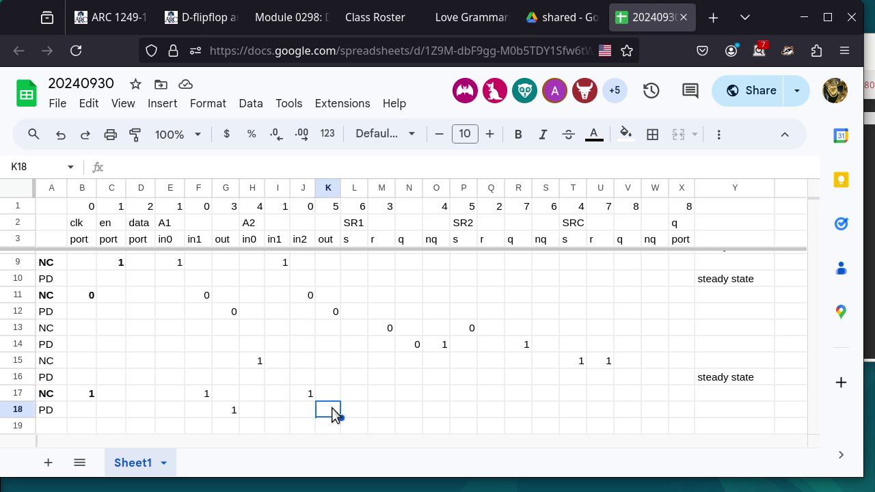
type("1")
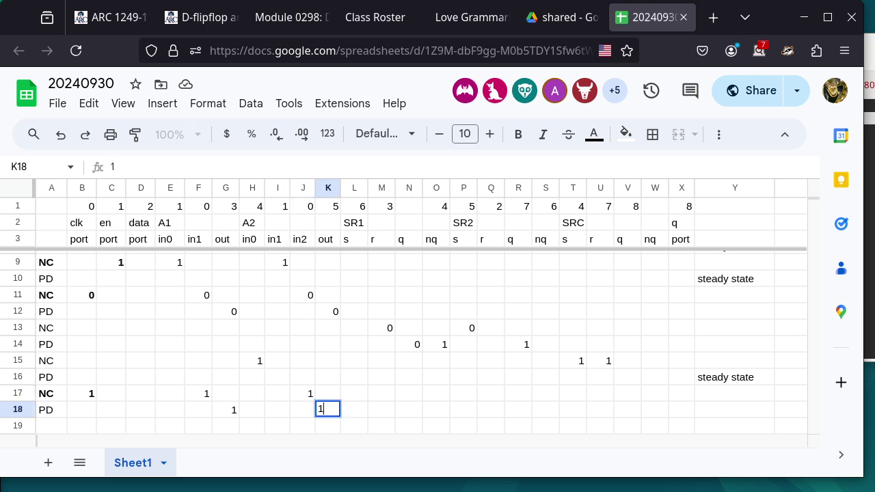
key("Return")
Label row 19 as NC in cell A19.
key("Left")
key("Left")
key("Left")
key("Left")
key("Left")
key("Left")
key("Left")
key("Left")
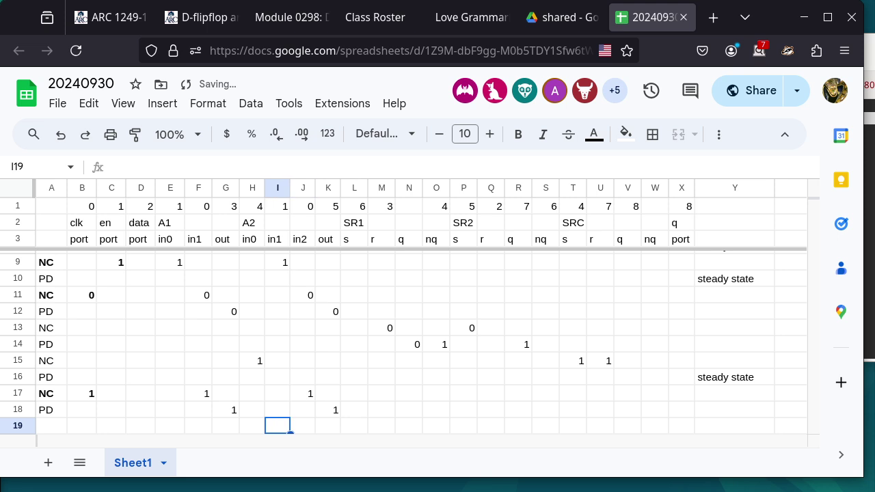
key("Left")
key("Left")
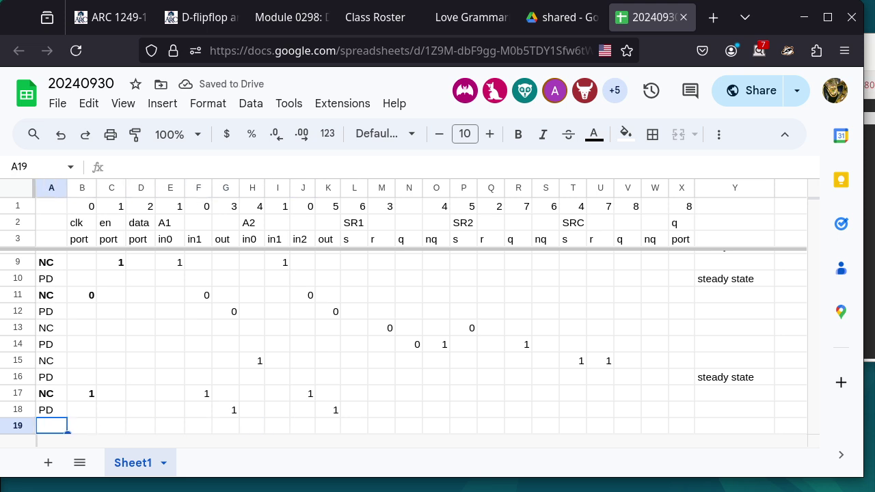
type("NC")
key("Tab")
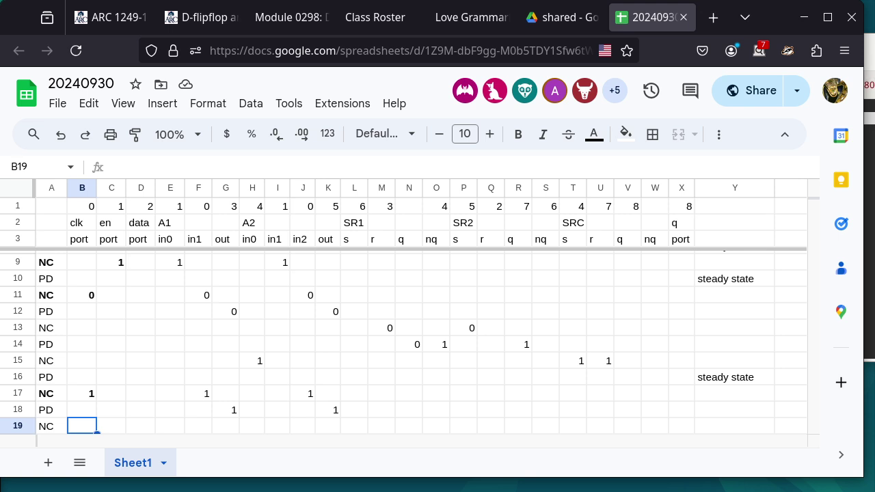
Propagate nodes 3 and 5 from row 18 into row 19: enter 1 for SR1's r (M19) and 1 for SR2's s (P19).
left_click(231, 412)
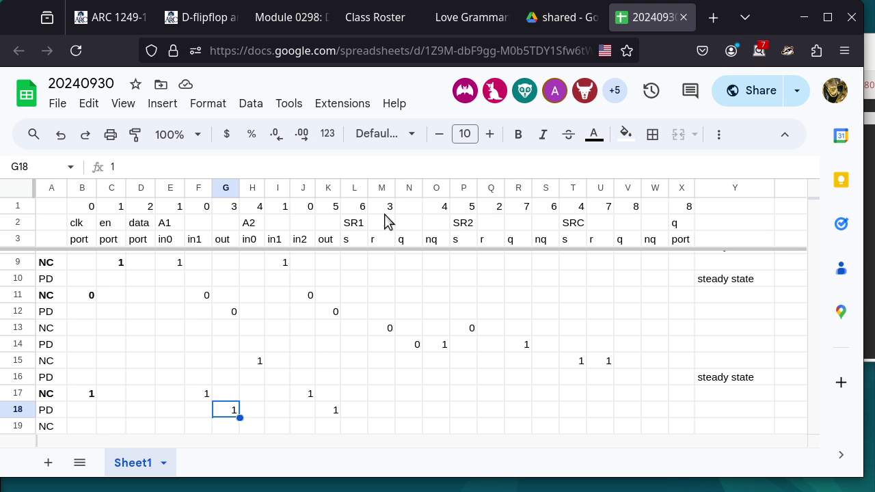
left_click(381, 428)
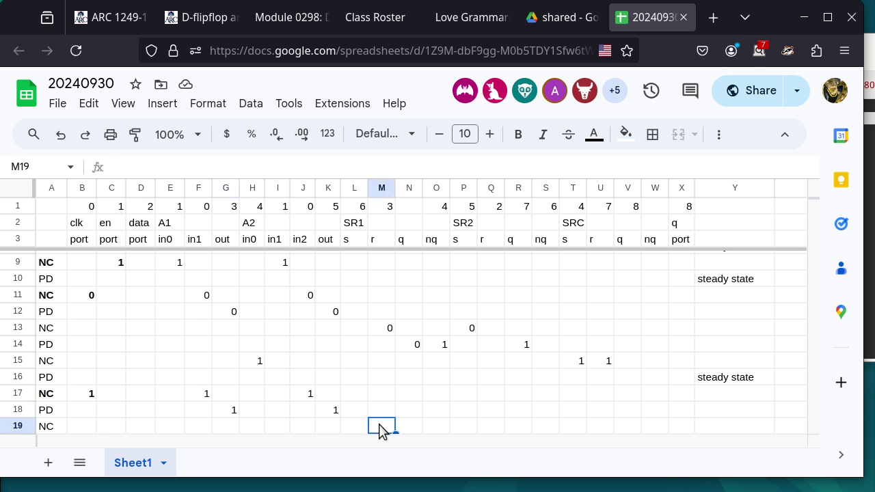
type("1")
left_click(411, 432)
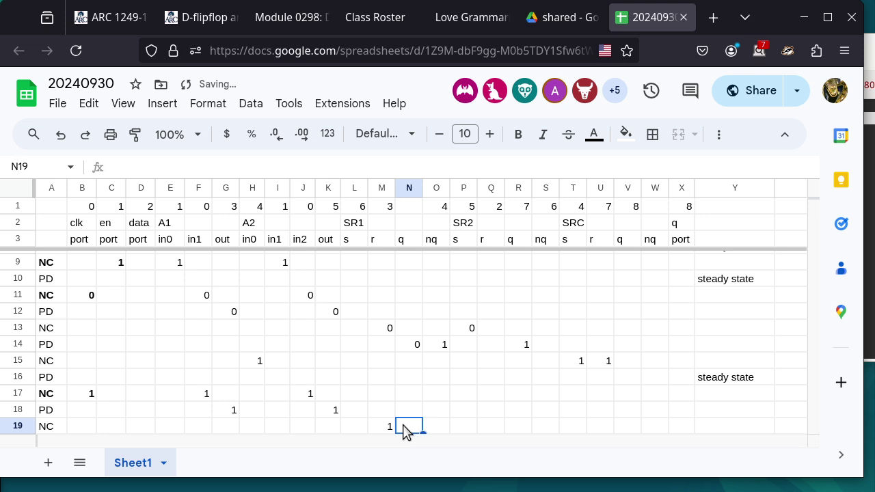
left_click(336, 414)
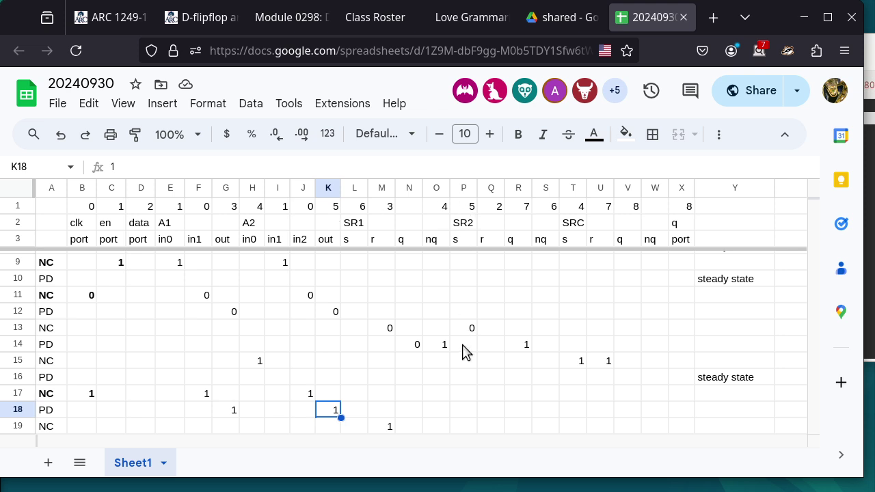
left_click(469, 429)
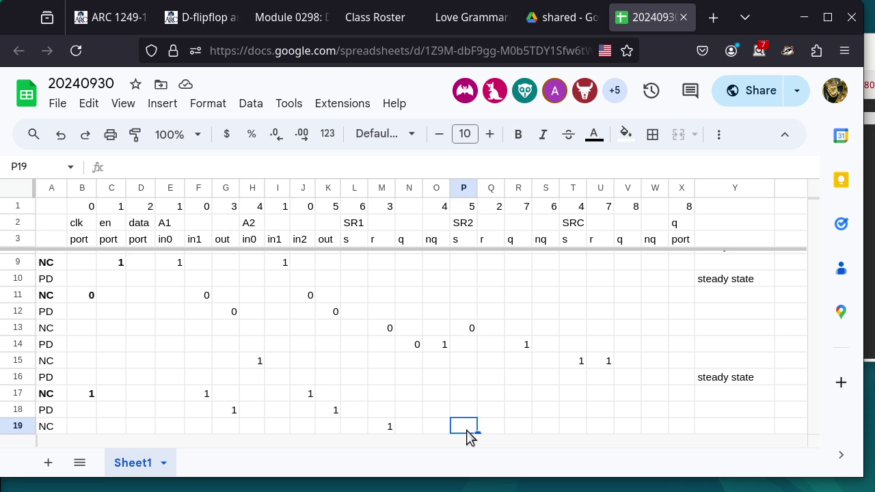
type("1")
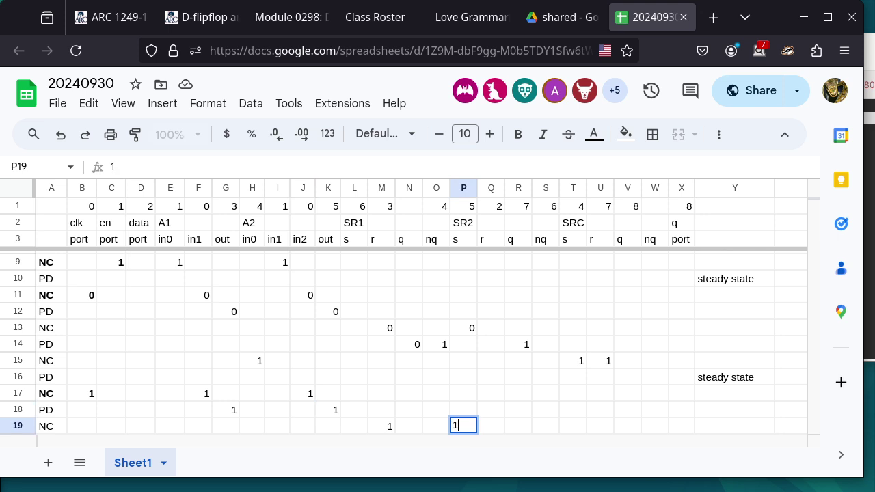
left_click(499, 415)
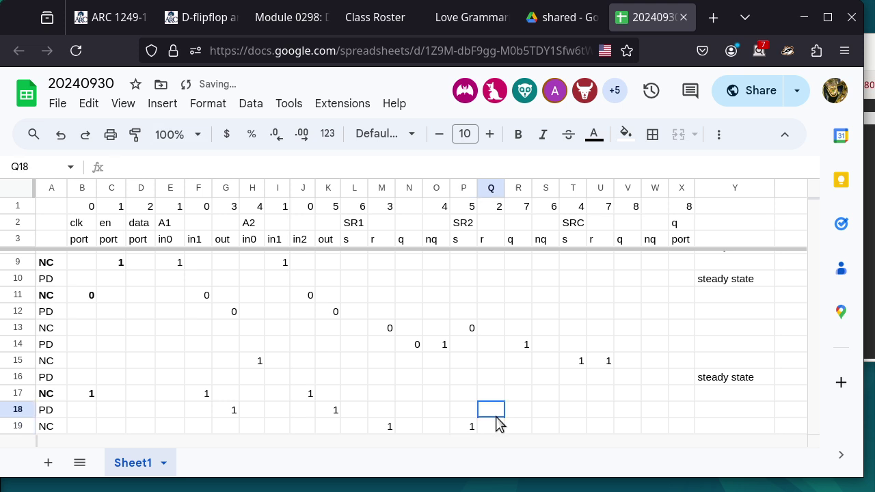
left_click(498, 430)
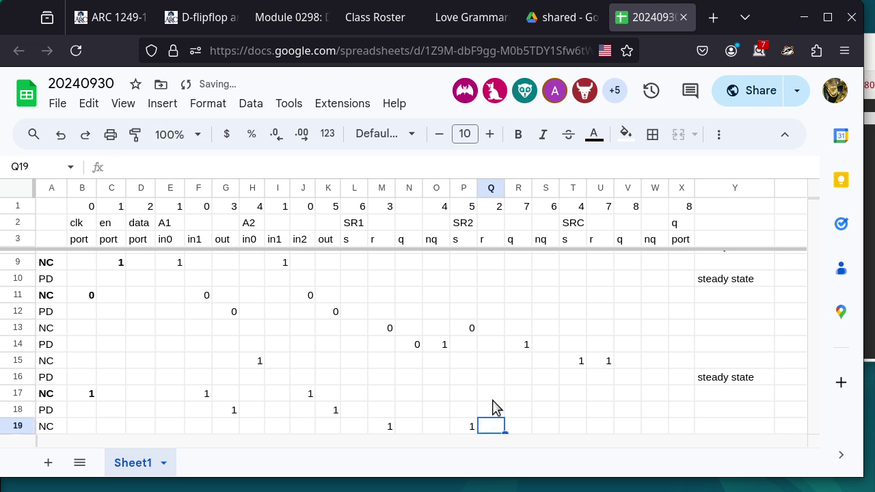
Label row 20 as PD in cell A20.
key("Down")
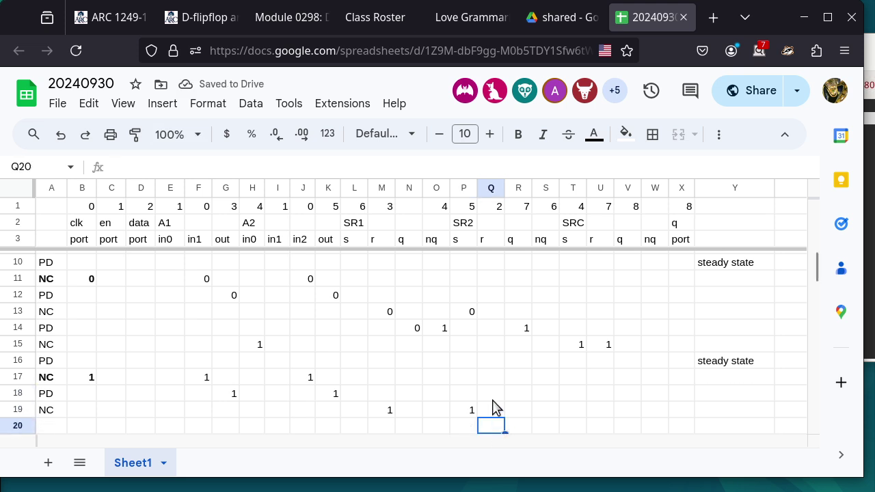
left_click(53, 428)
type("PD")
key("Return")
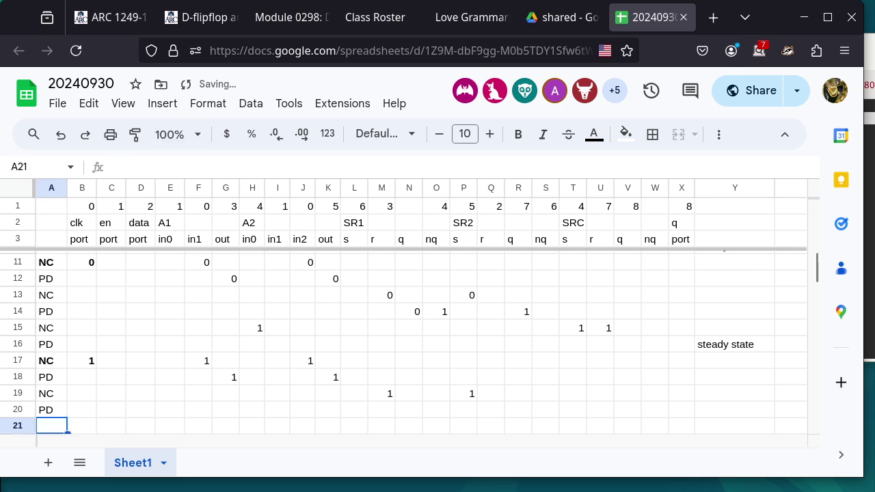
Switch to full-screen view and examine SR1's latest s and r values against its q and nq outputs for row 20.
left_click(383, 400)
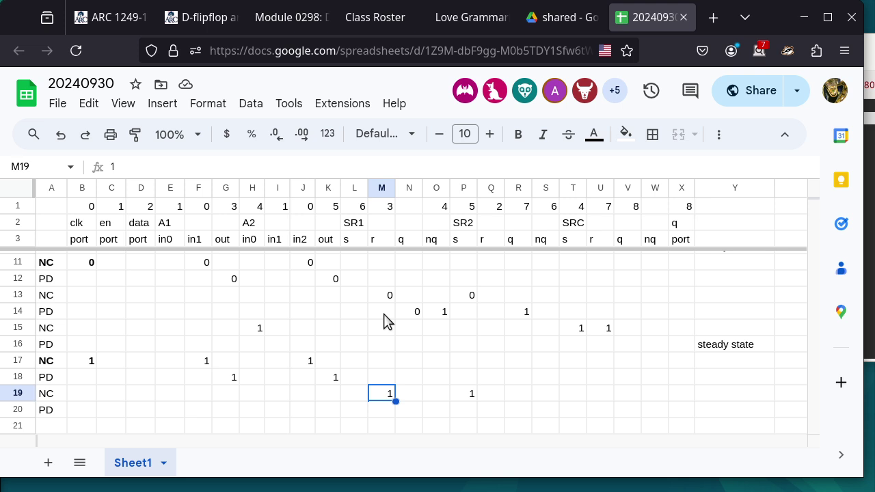
scroll(381, 327, "up", 3)
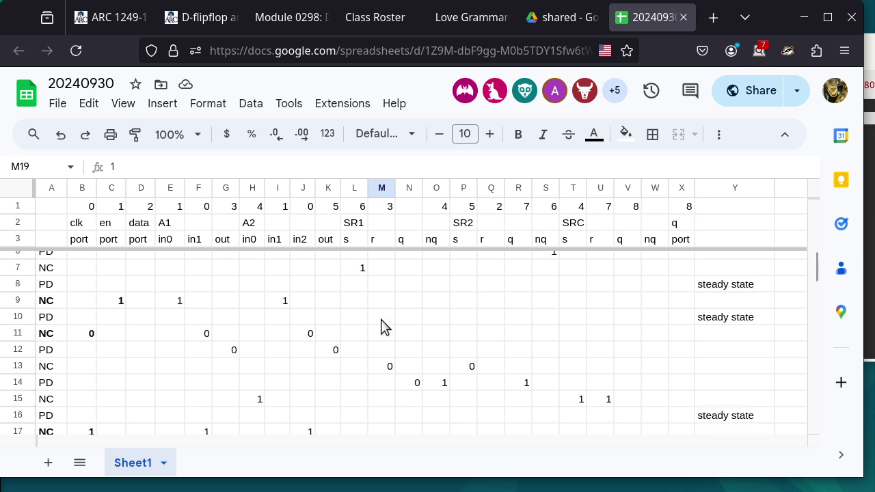
scroll(381, 327, "down", 5)
scroll(383, 327, "up", 2)
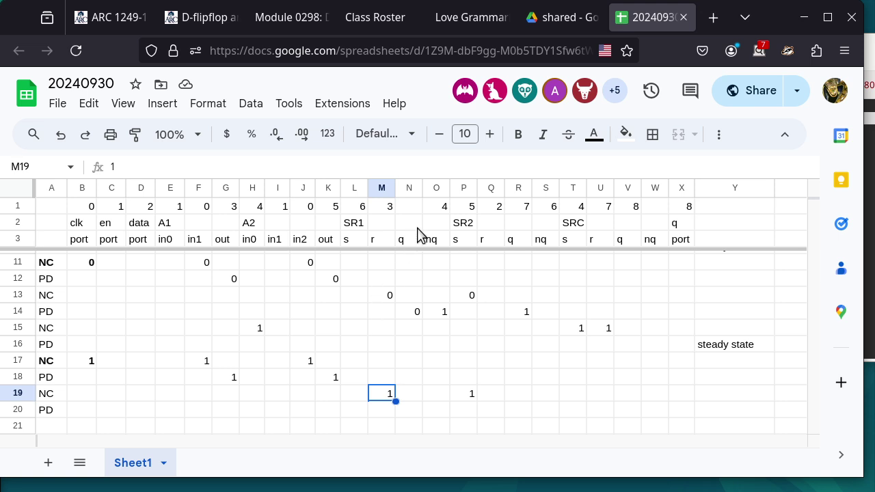
key("F11")
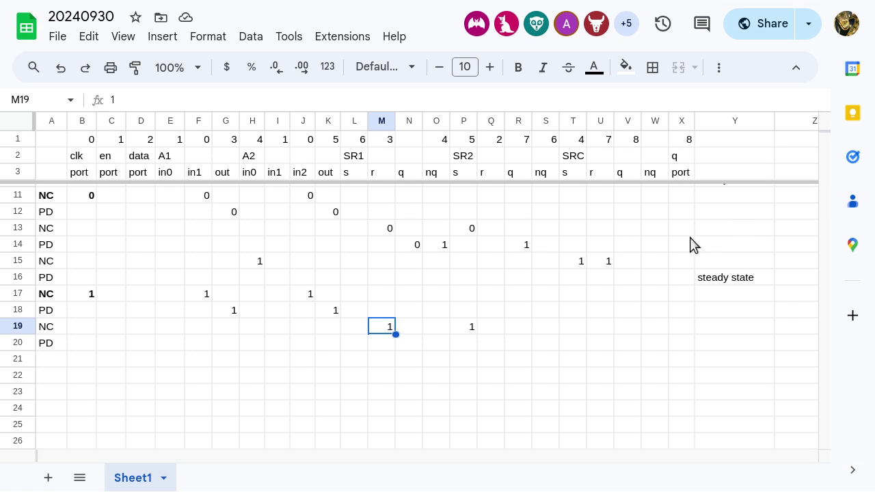
scroll(691, 244, "up", 2)
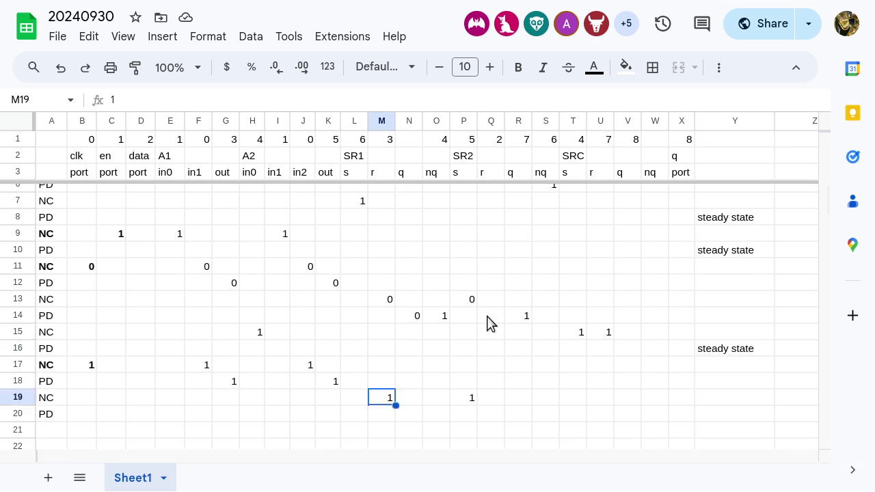
left_click(357, 417)
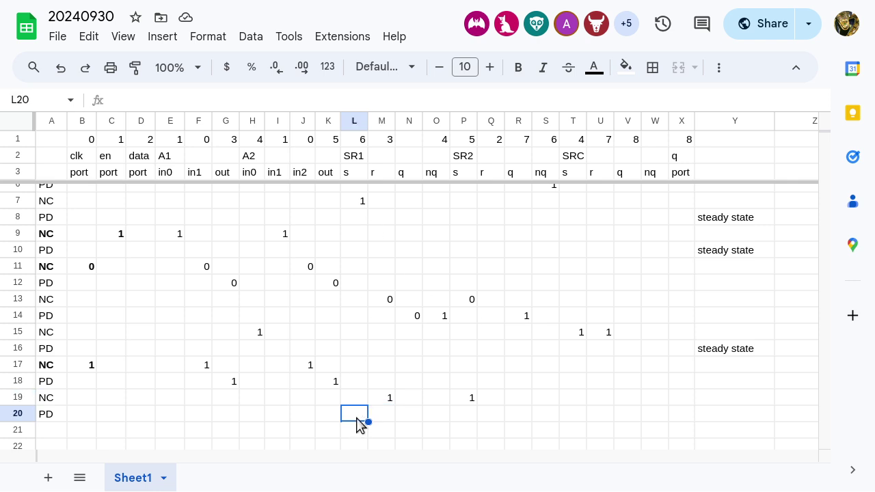
left_click(362, 209)
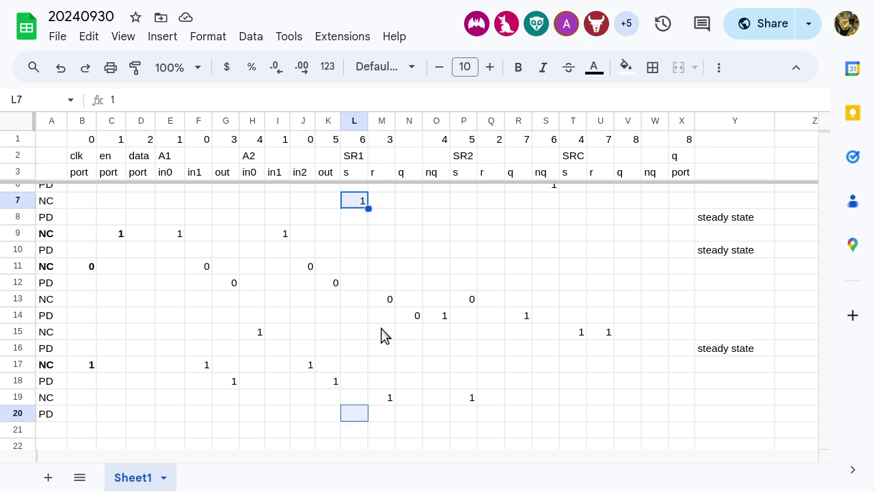
left_click(387, 416)
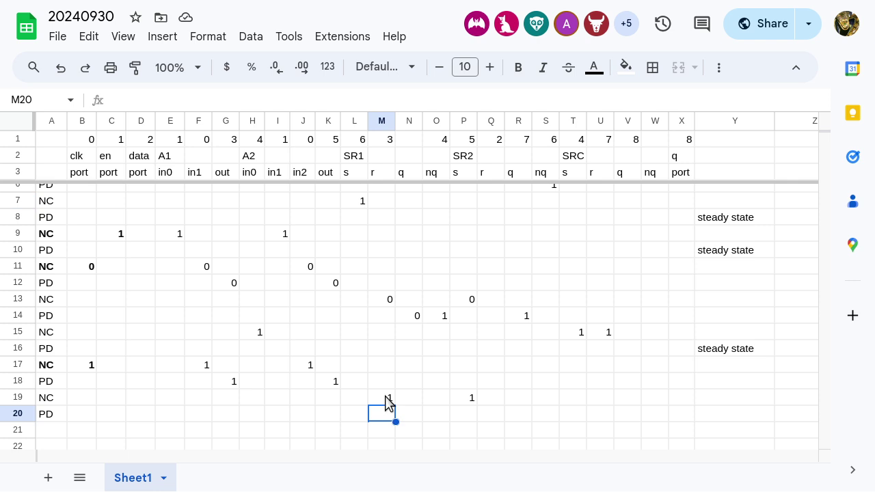
left_click(387, 398, "shift")
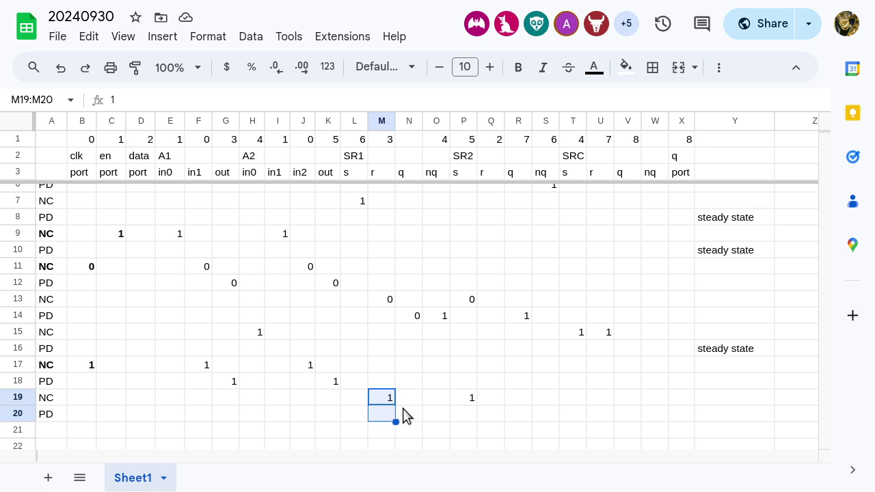
left_click(403, 415)
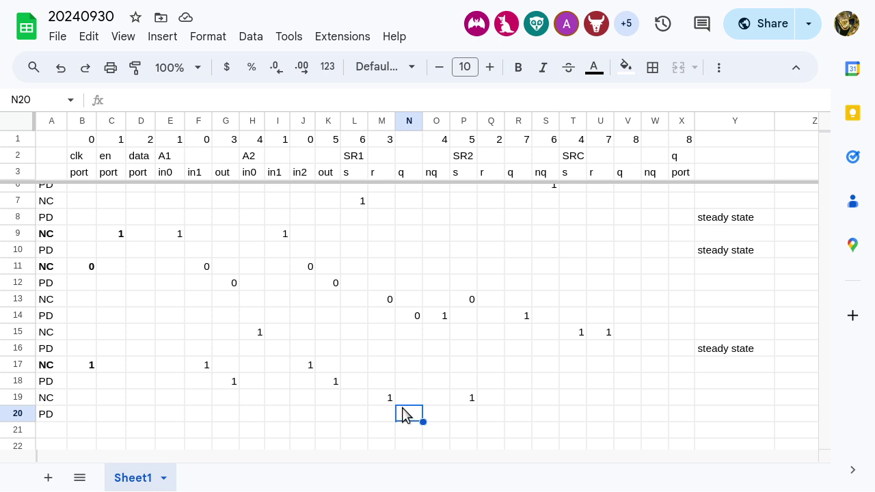
left_click(436, 416, "shift")
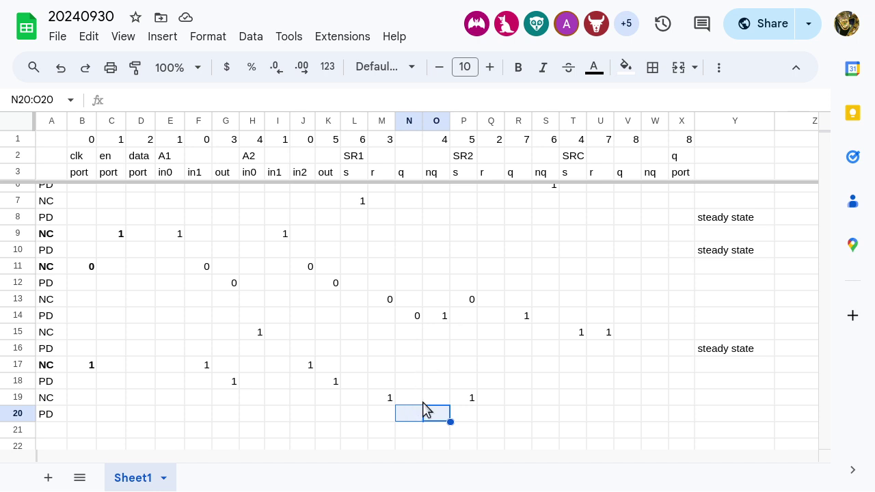
Record SR2's outputs in row 20: enter 0 for q (R20) and 1 for nq (S20).
left_click(467, 402)
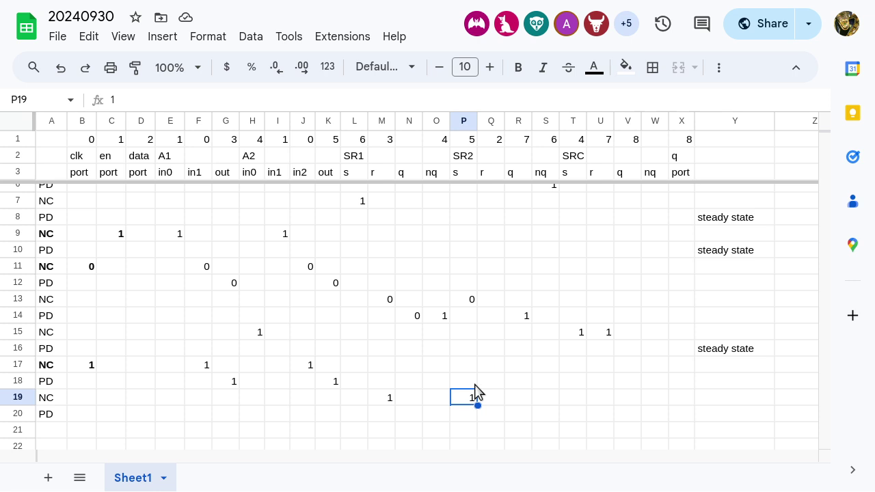
scroll(483, 347, "up", 2)
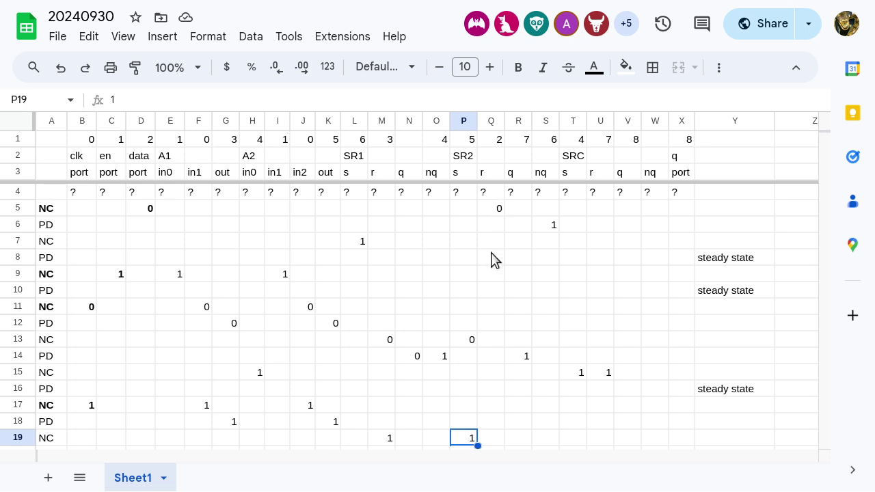
scroll(493, 260, "down", 2)
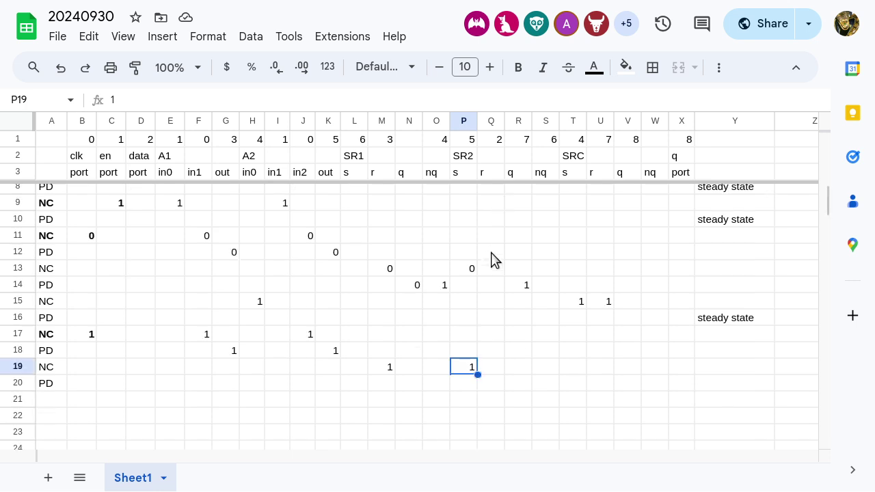
left_click(517, 384)
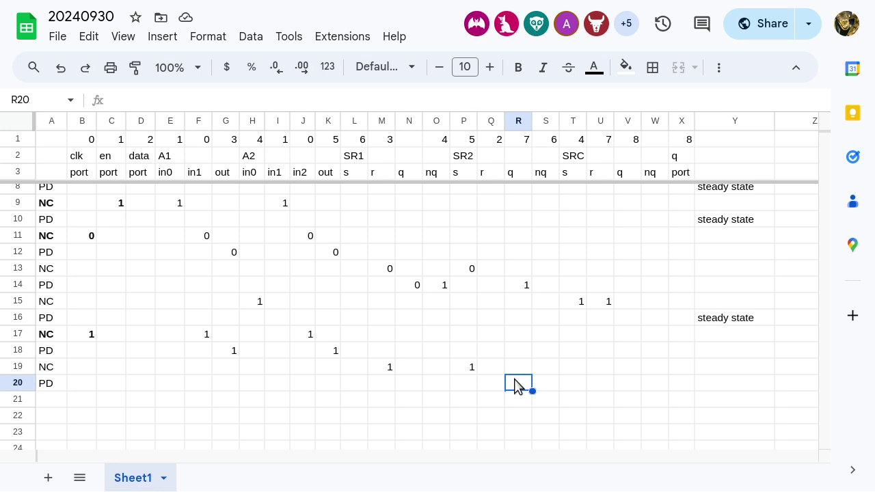
type("0")
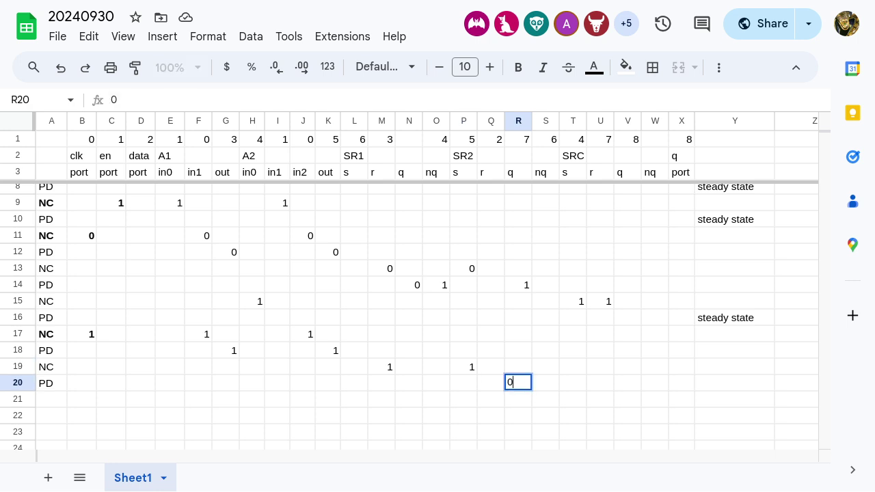
left_click(547, 390)
type("1")
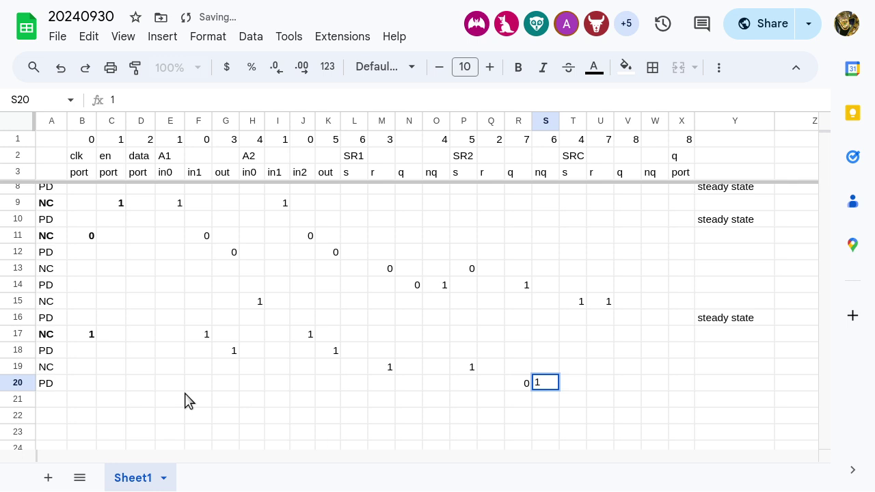
Label row 21 as NC in A21 and propagate node 7 from row 20 by entering 0 for SRC's r (U21).
left_click(53, 402)
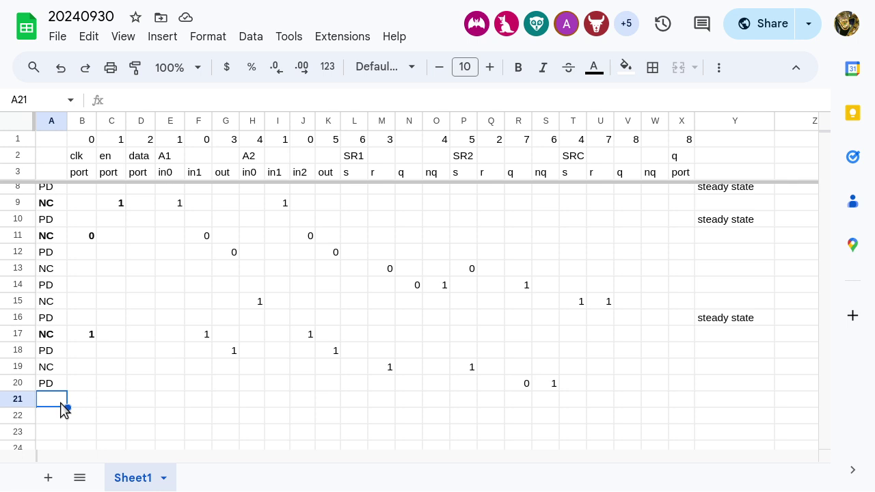
type("NC")
key("Return")
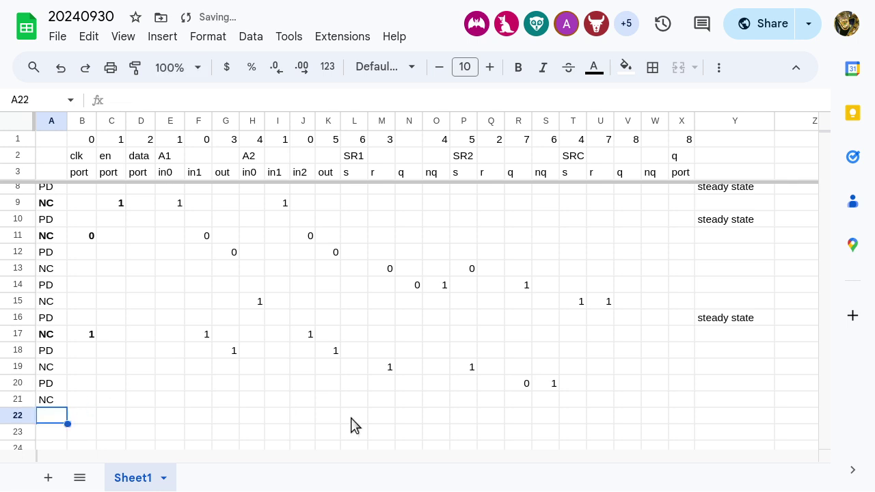
left_click(524, 385)
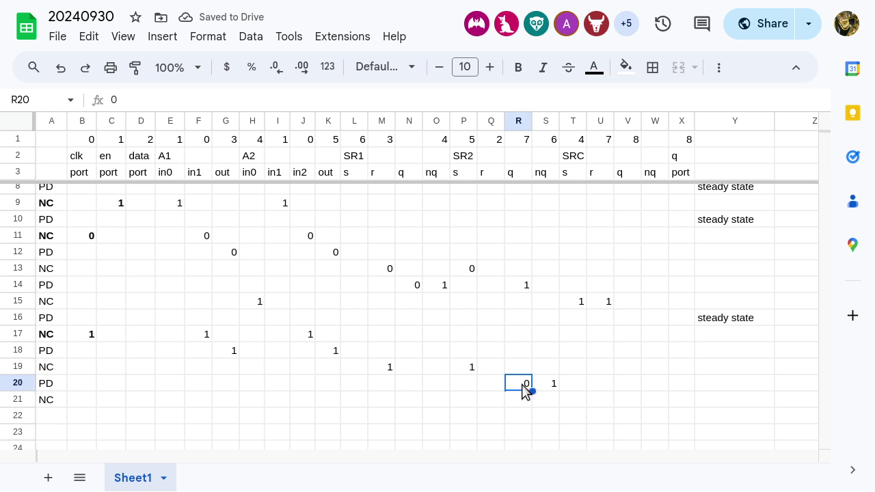
left_click(523, 143)
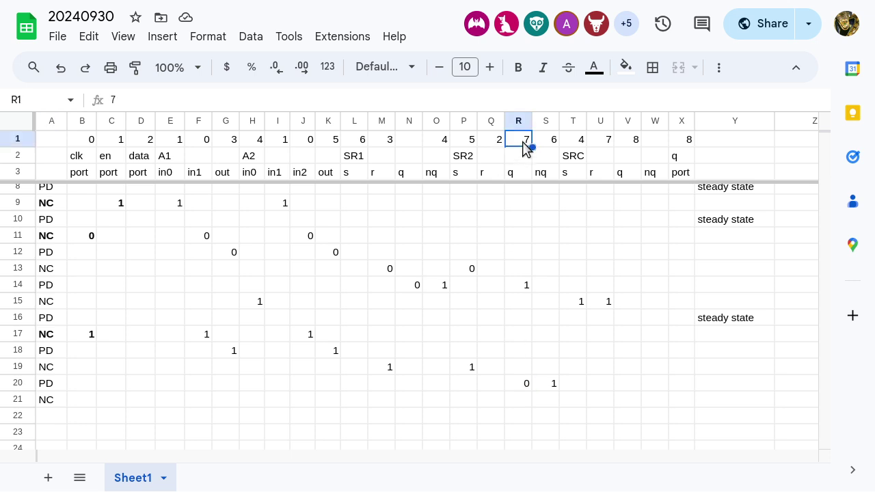
left_click(603, 142)
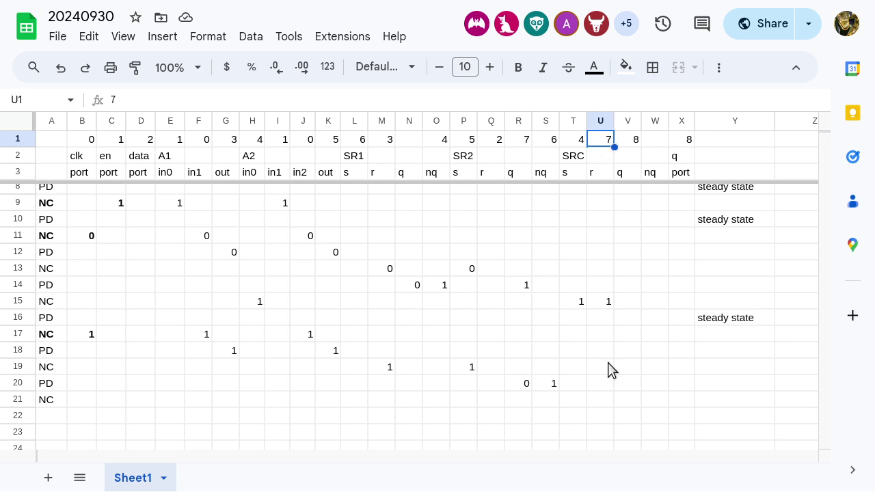
left_click(604, 400)
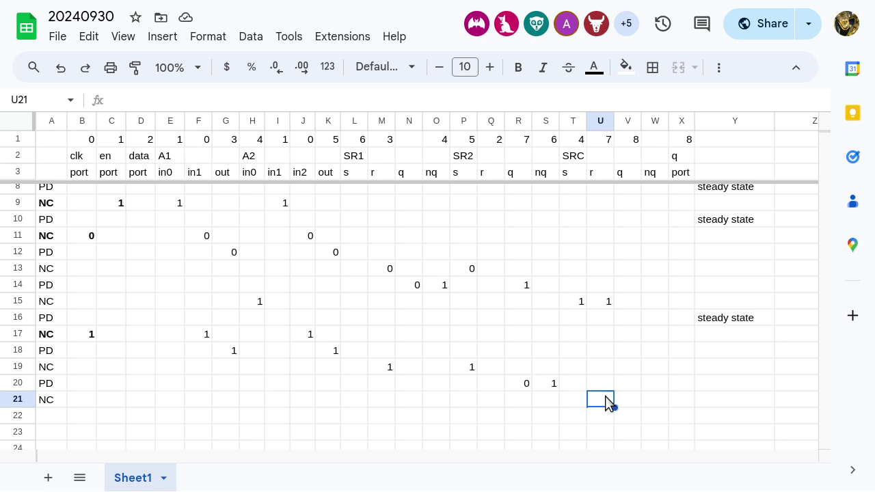
type("0")
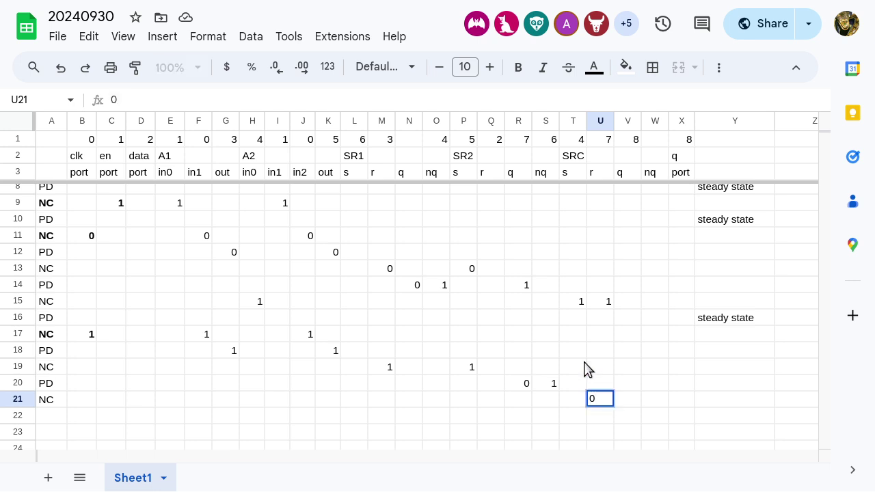
Clear SR2's nq value in cell S20, then check the propagated node 7 value in rows 20 and 21.
scroll(575, 353, "up", 2)
scroll(575, 353, "down", 2)
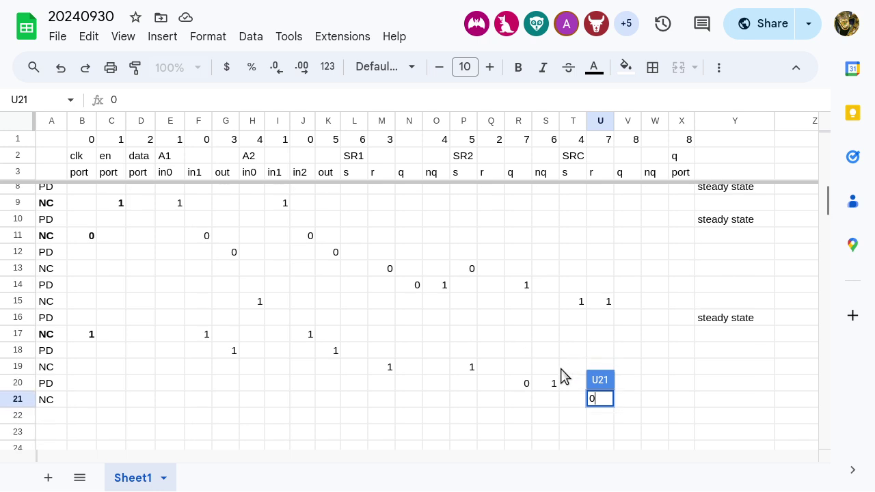
left_click(540, 388)
key("Delete")
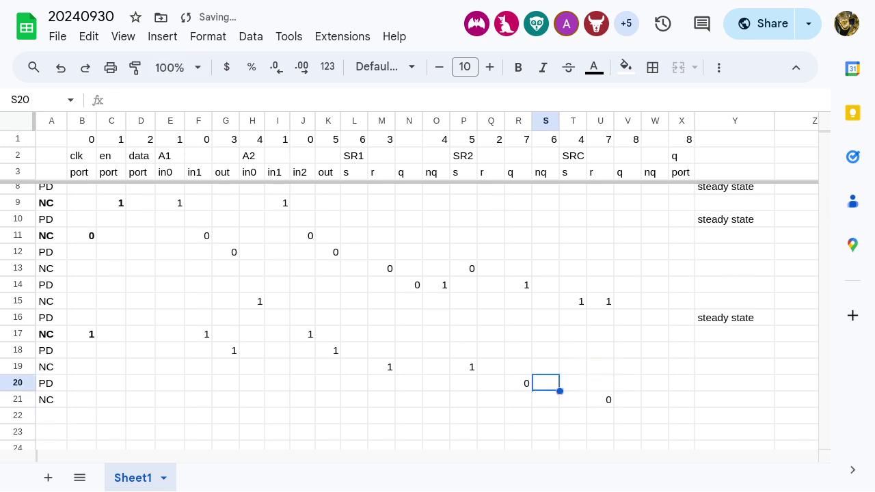
left_click(525, 388)
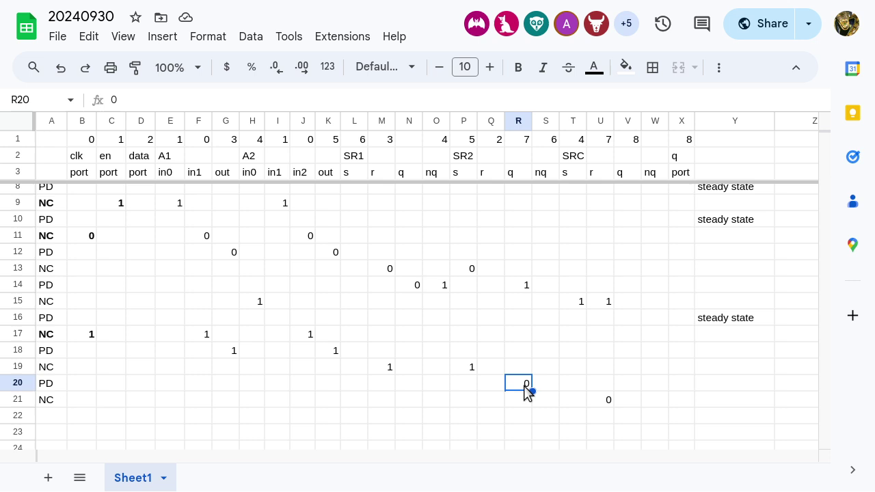
left_click(606, 401)
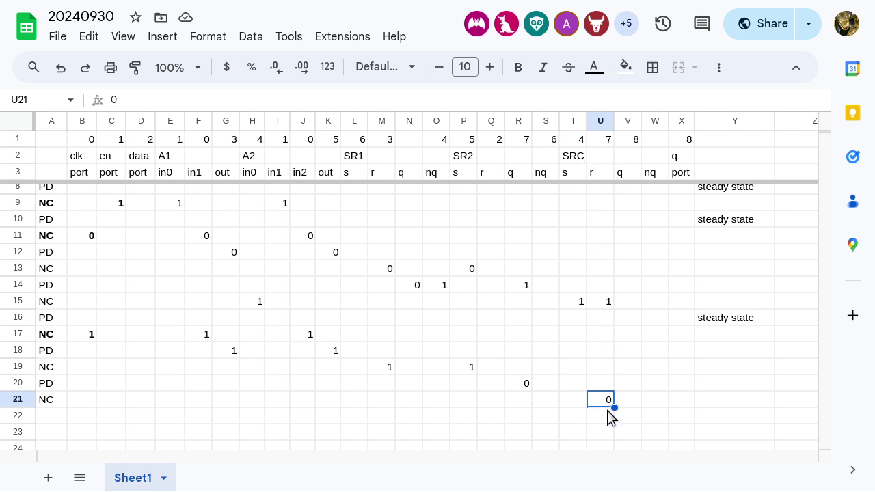
Label row 22 as PD in cell A22.
left_click(45, 417)
type("PD")
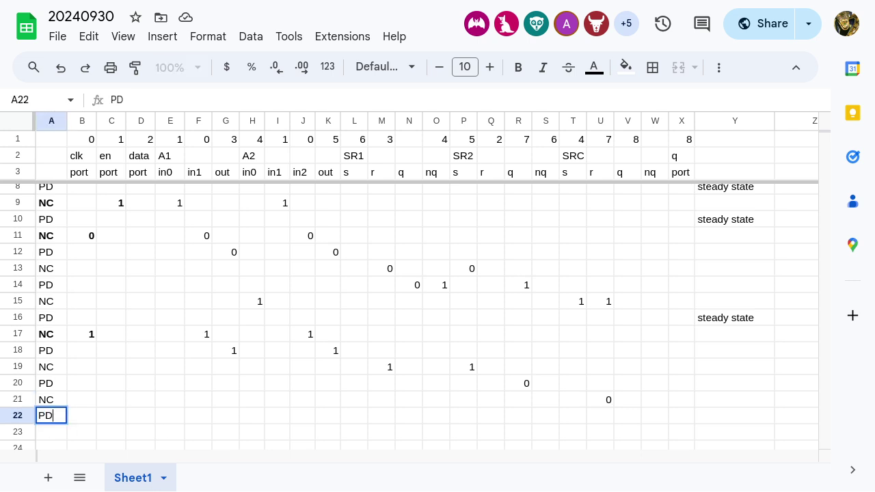
key("Return")
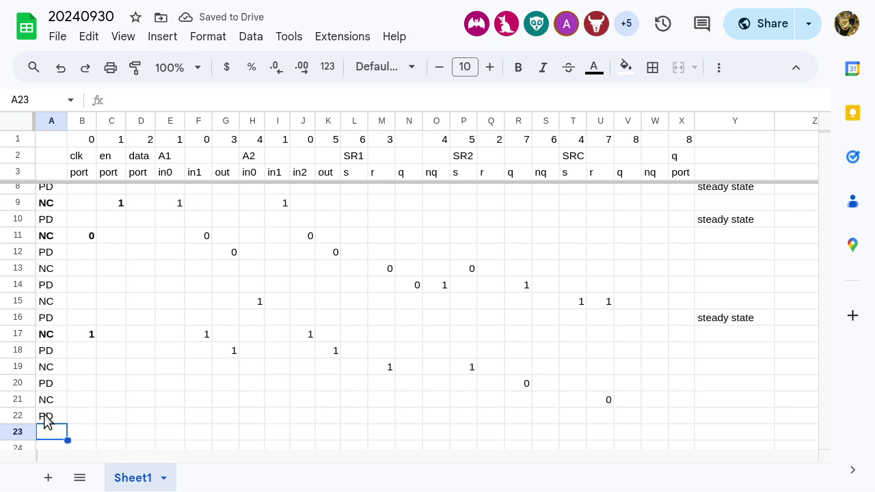
Record SRC's outputs in row 22 from its latest s and r: enter 0 for q (V22) and 1 for nq (W22).
left_click(599, 400)
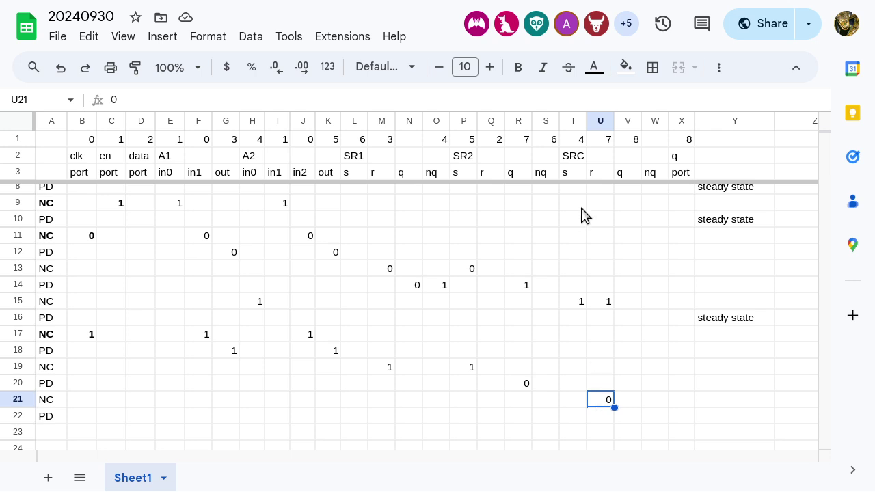
left_click(578, 304)
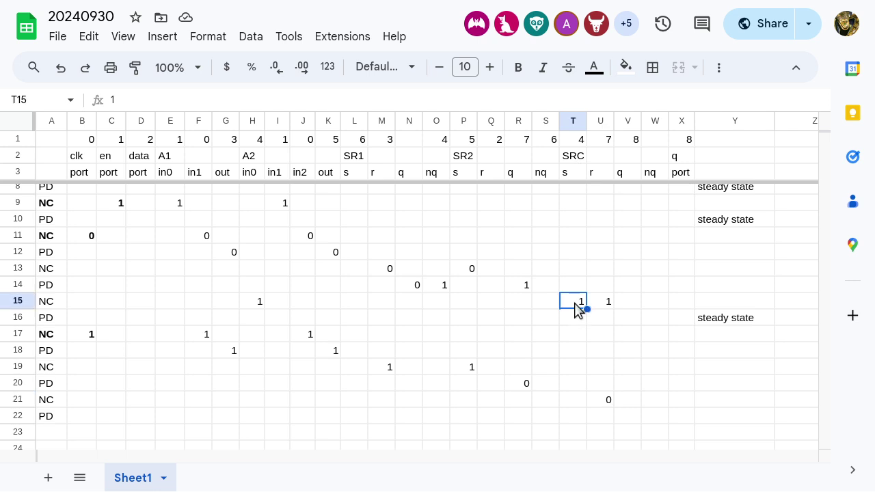
left_click(608, 403)
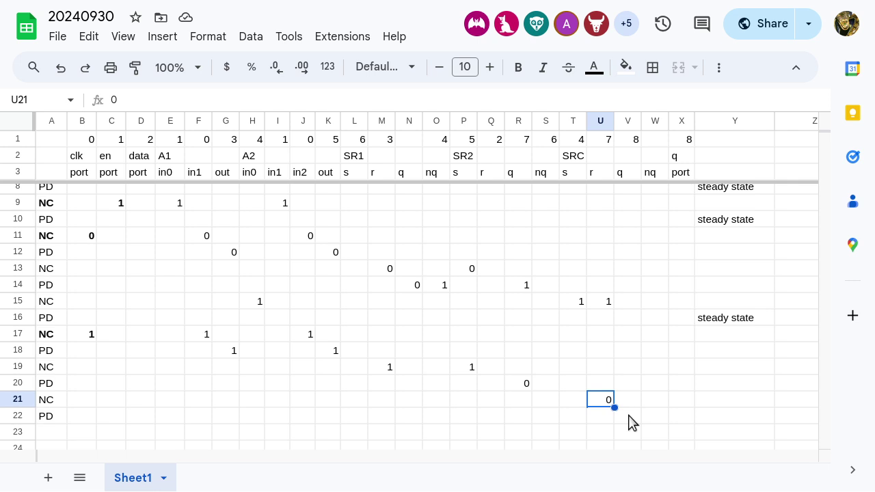
left_click(631, 420)
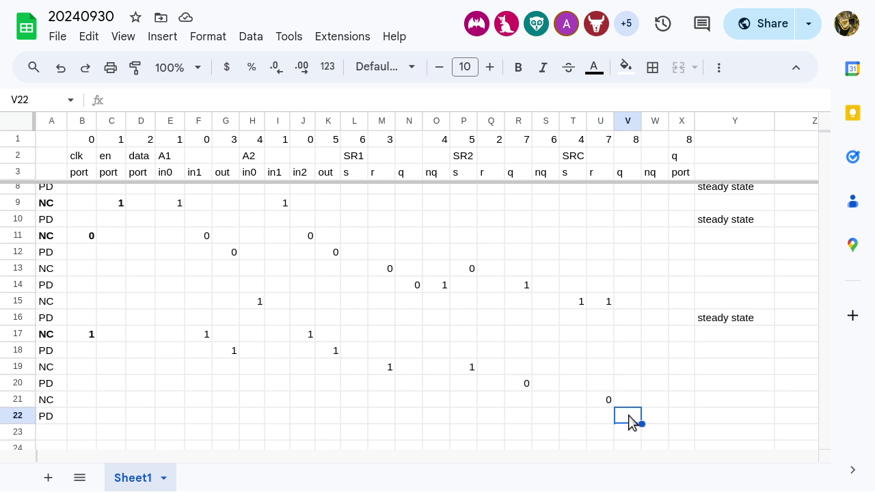
type("0")
key("Tab")
type("1")
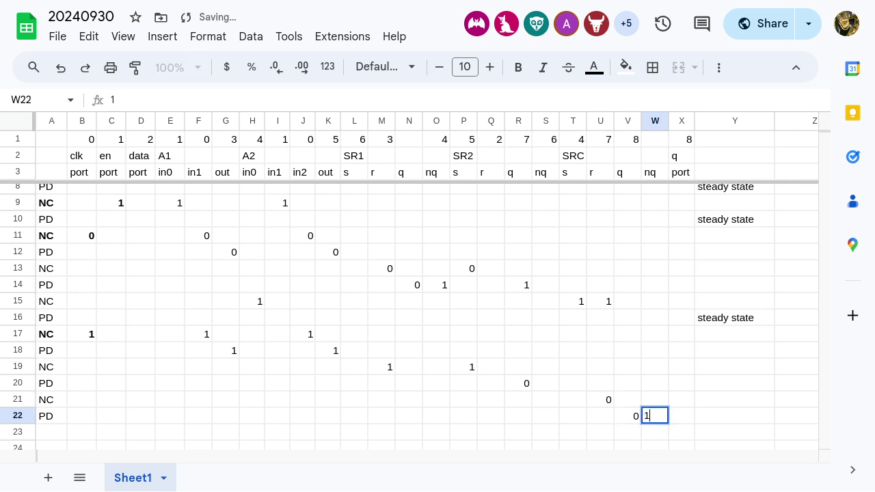
key("Return")
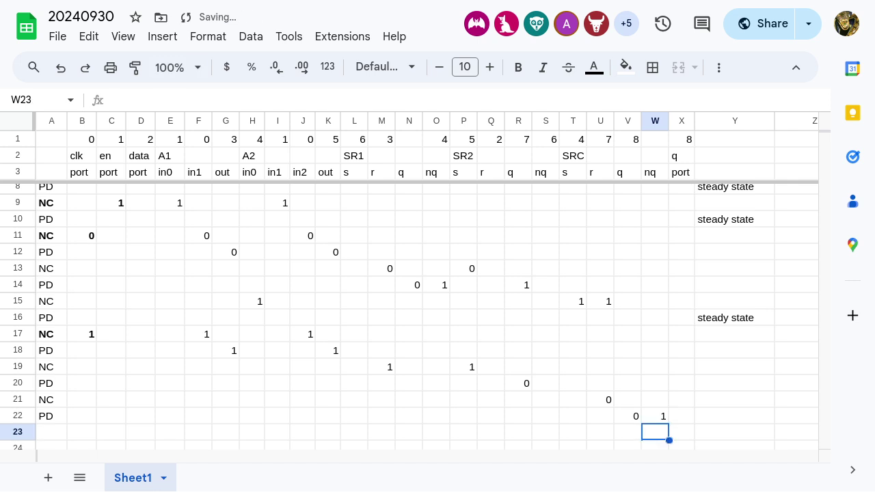
left_click(655, 416)
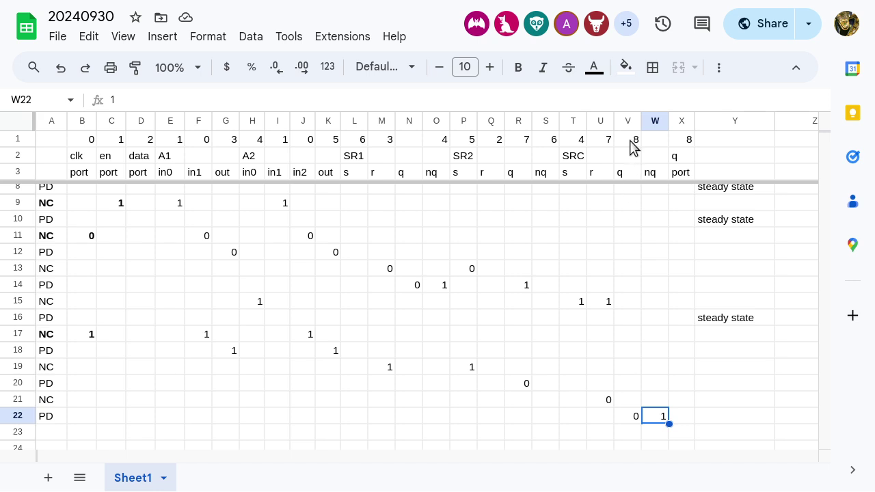
Label row 23 as NC in A23 and propagate node 8 from row 22 by entering 0 for the q port (X23).
left_click(55, 433)
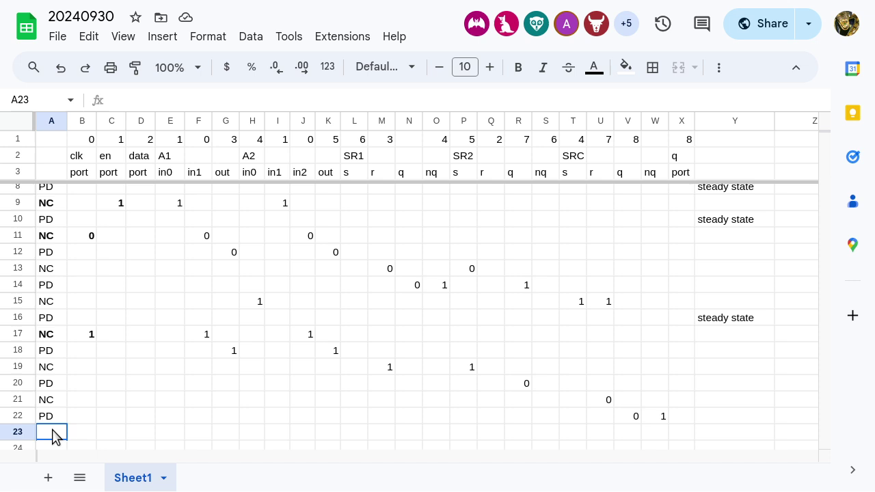
type("NC")
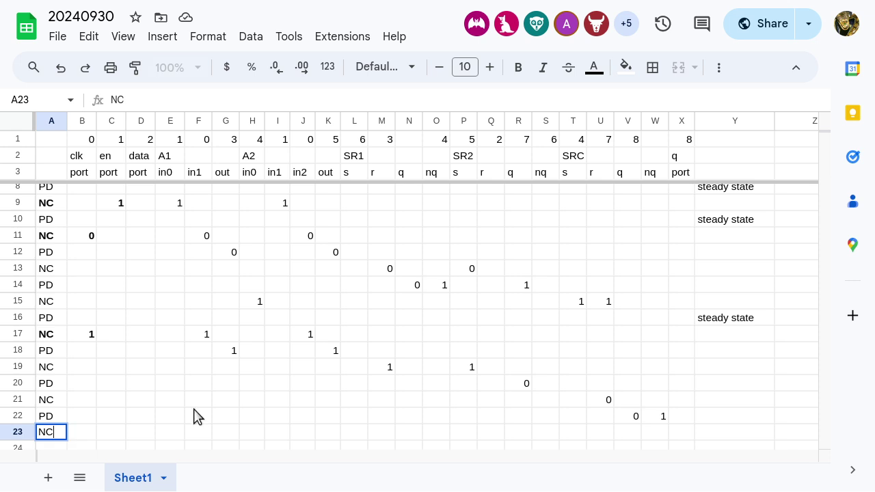
left_click(635, 419)
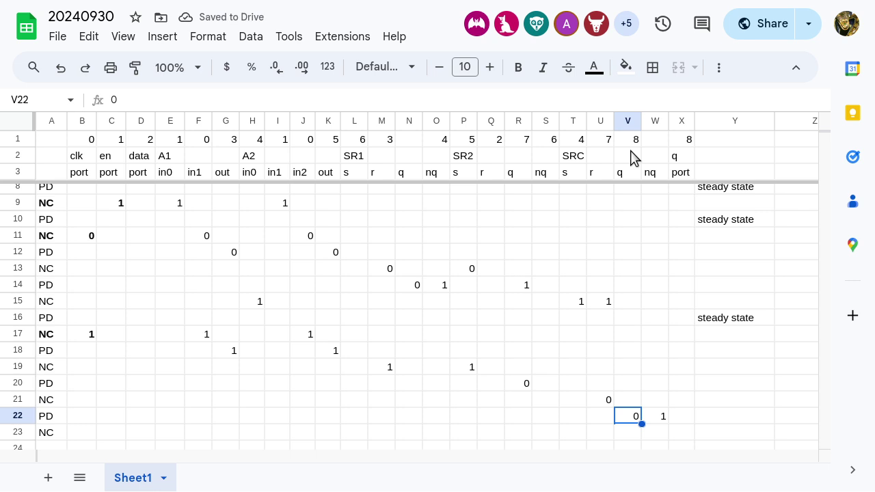
left_click(688, 433)
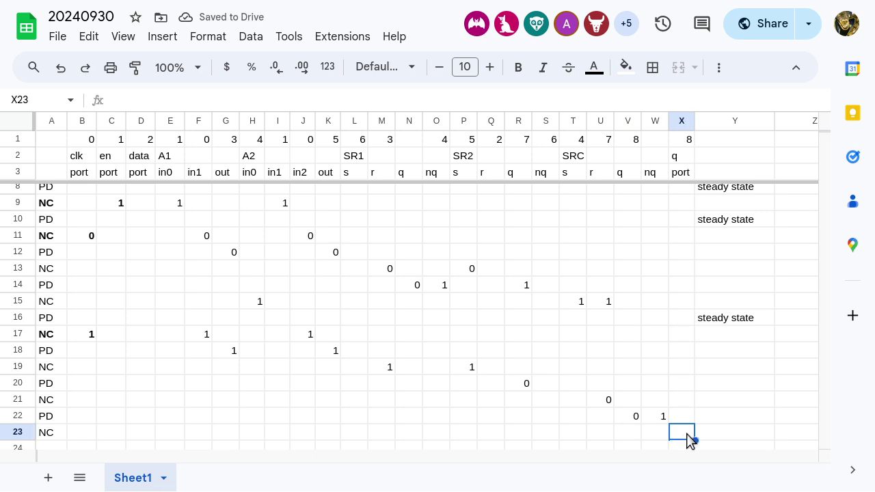
type("0")
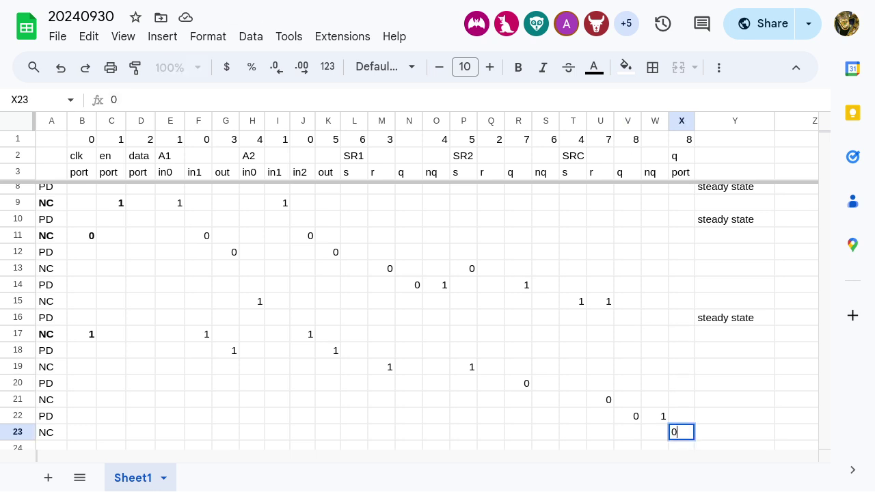
key("Return")
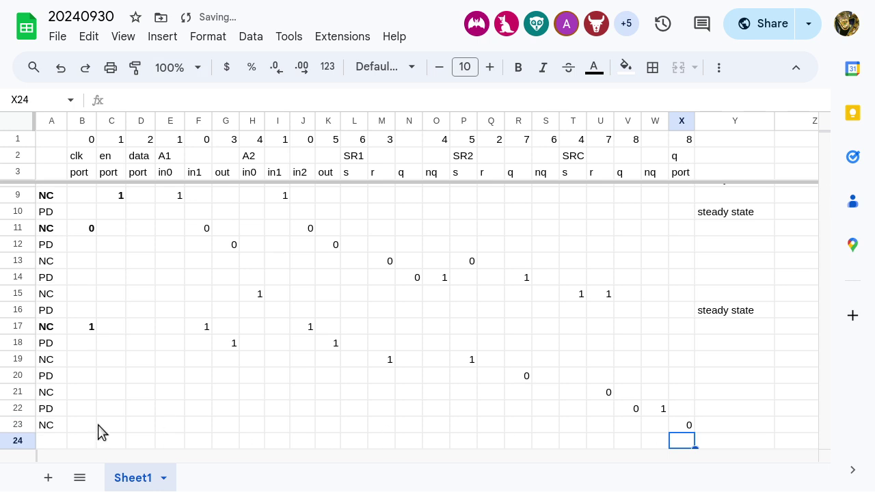
Label row 24 as PD in cell A24 and record "steady state" for it in cell Y24.
left_click(55, 444)
type("PD")
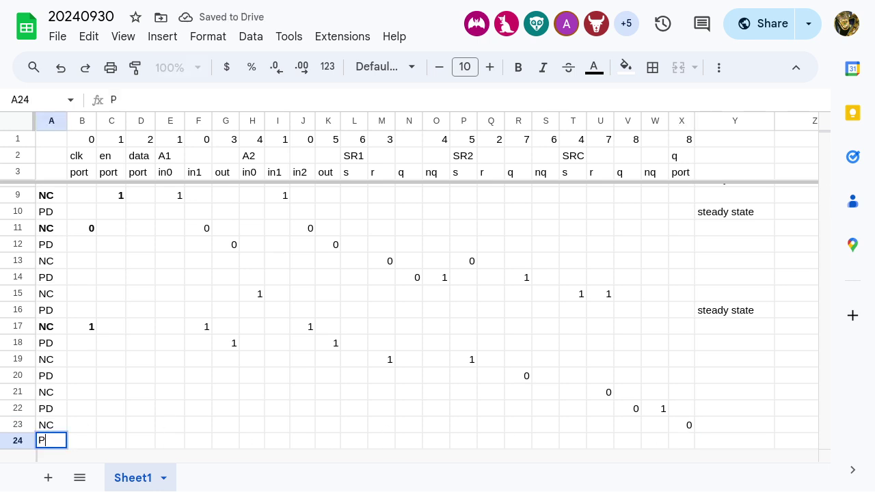
key("Return")
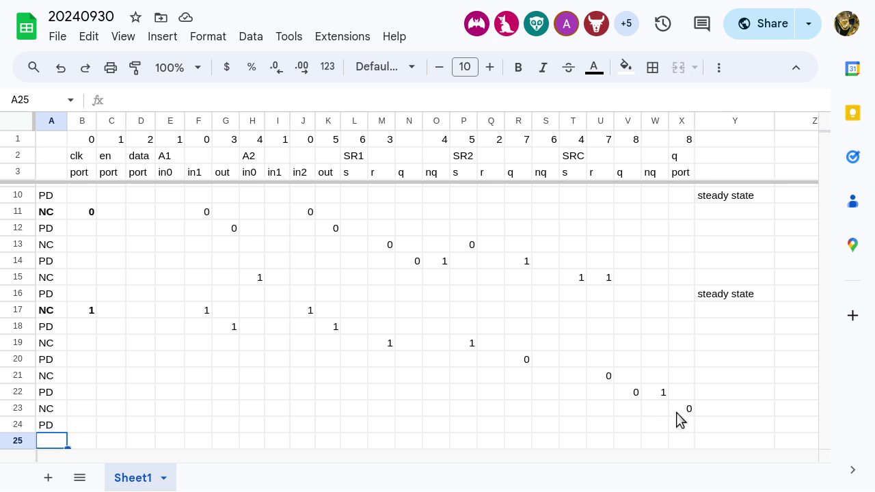
left_click(720, 427)
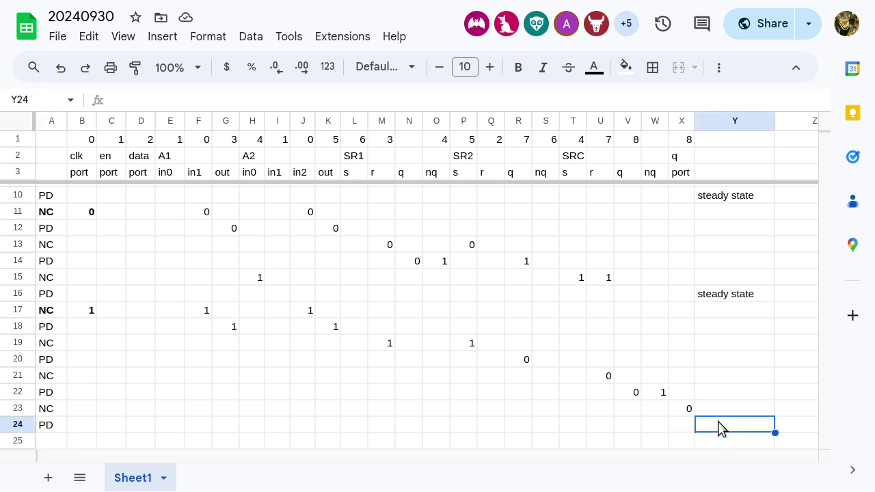
type("steady stat")
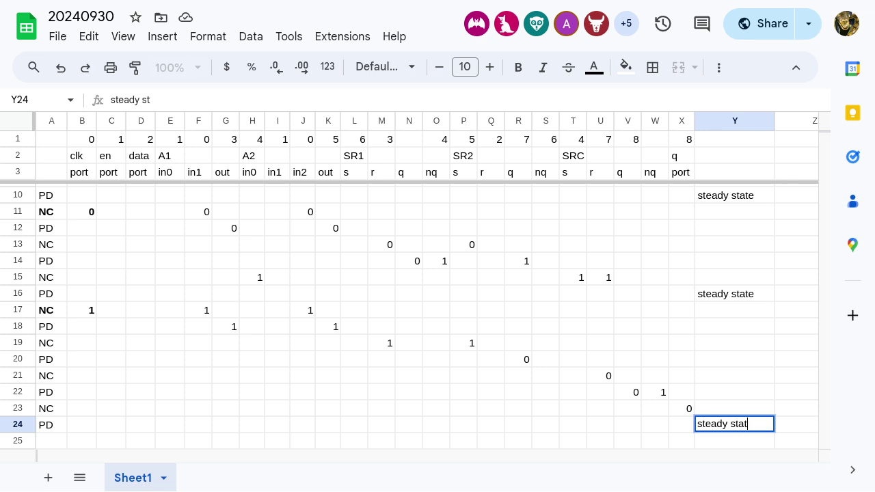
type("e")
key("Return")
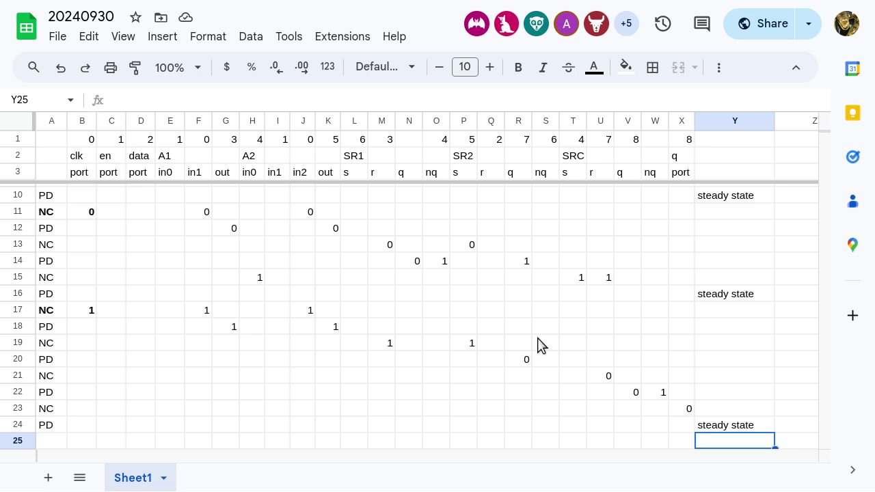
Review the recorded trace down to the final q port value in cell X23.
scroll(537, 346, "up", 2)
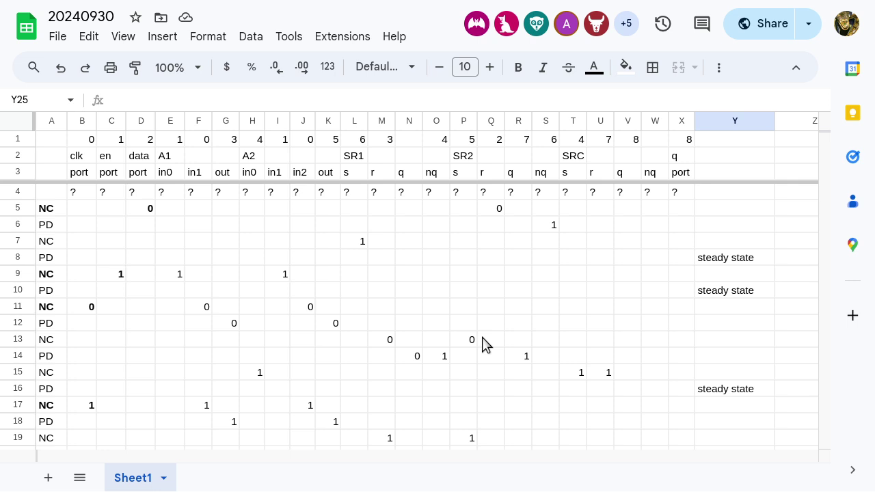
scroll(482, 344, "down", 3)
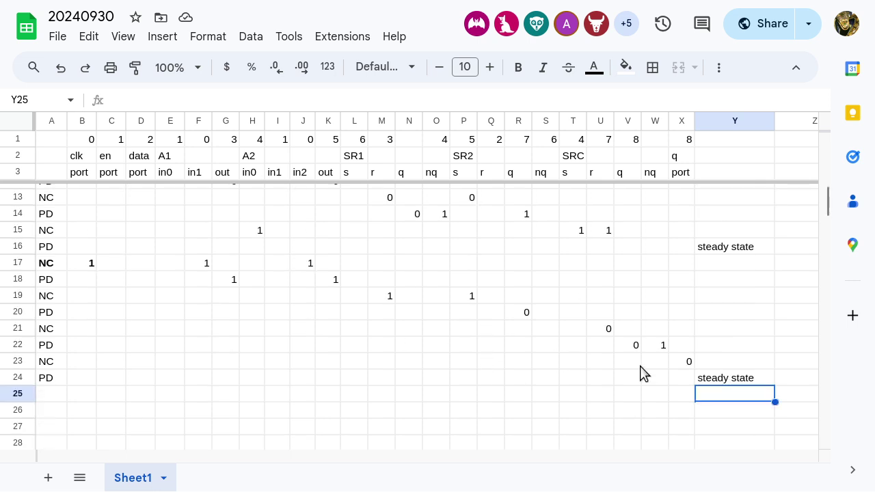
left_click(680, 362)
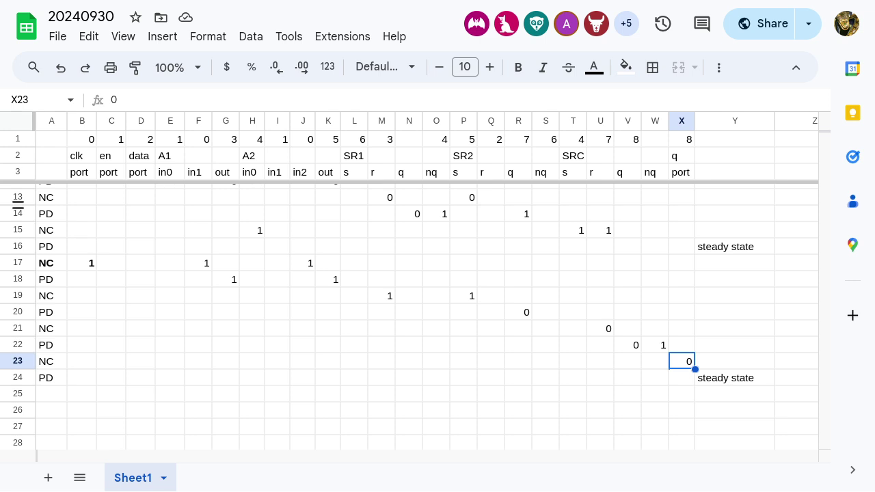
Switch to Logisim and set the Three-state attribute to Yes for the clk, en and data pins of dff-es-g.
key("alt+Tab")
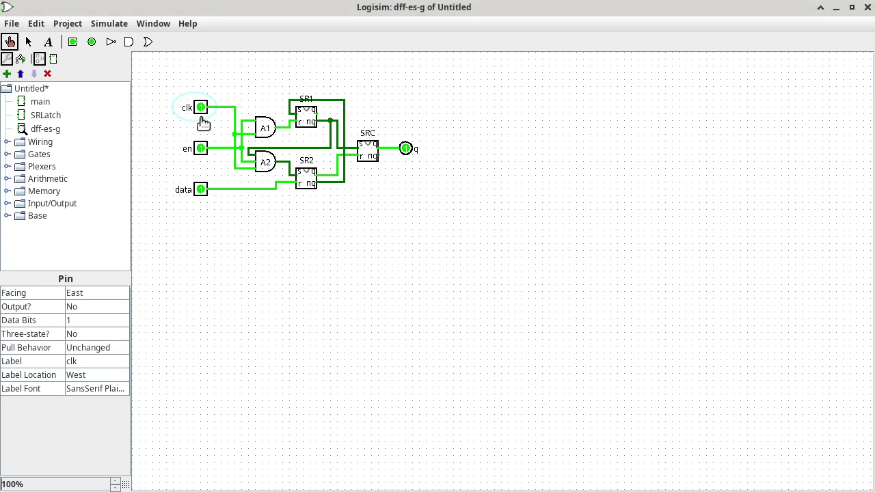
left_click(110, 24)
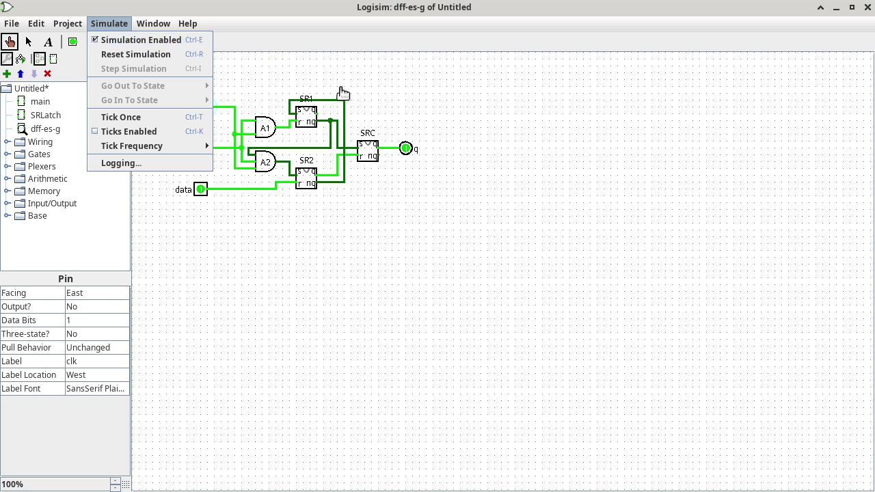
left_click(281, 11)
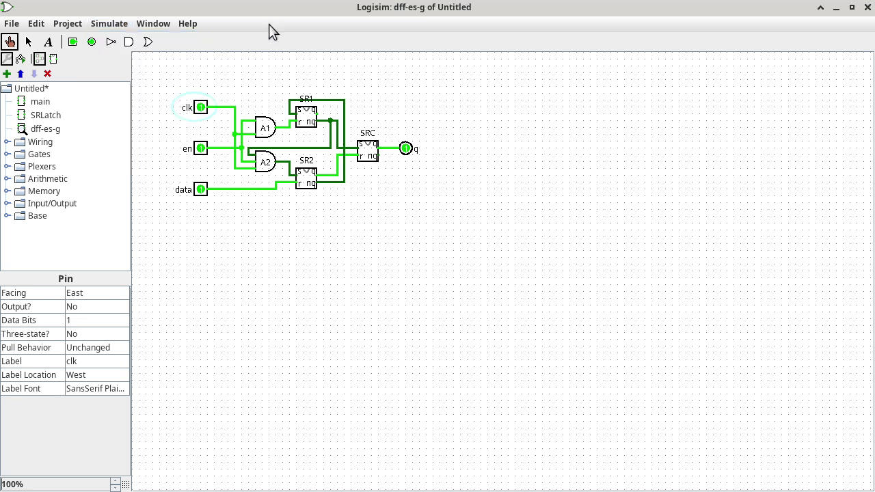
left_click(28, 42)
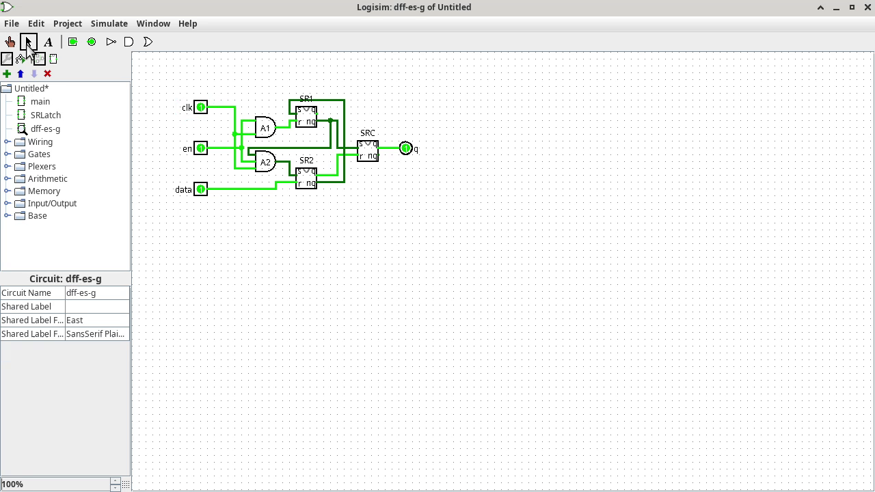
left_click_drag(170, 89, 229, 232)
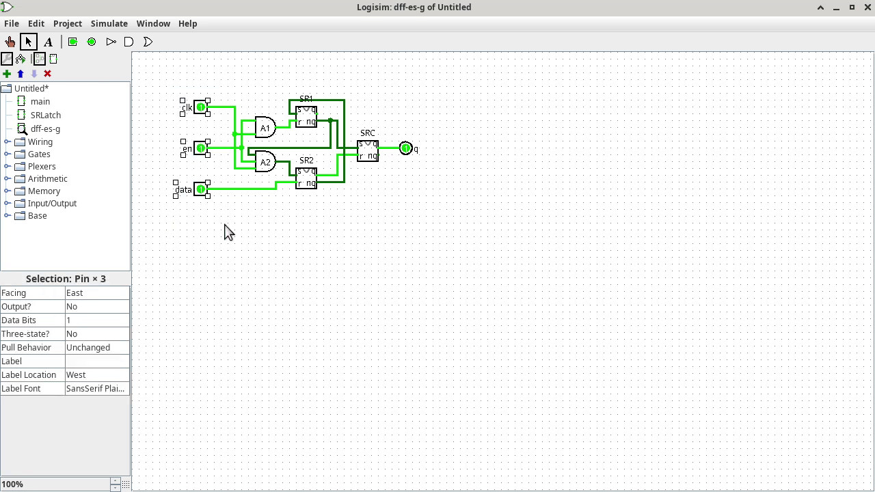
left_click(123, 333)
left_click(108, 351)
left_click(10, 42)
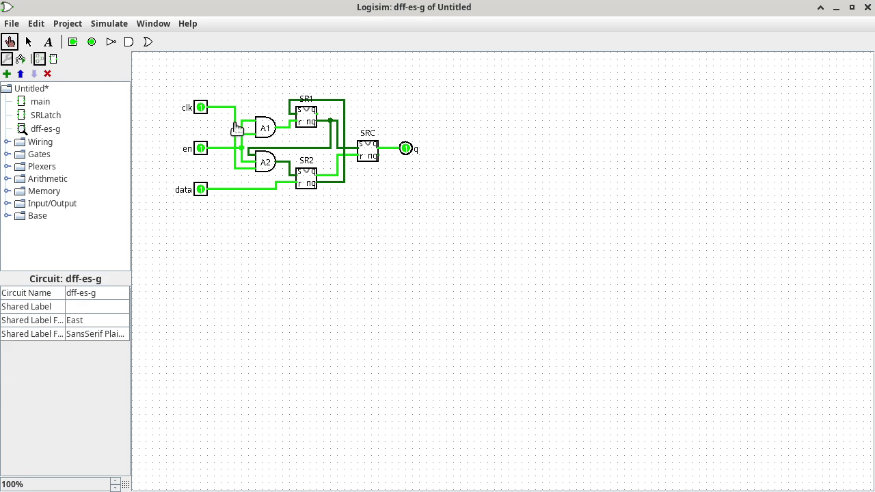
Put the clk, en and data inputs in the floating state x, and reset the simulation.
left_click(201, 109)
left_click(201, 109)
left_click(201, 109)
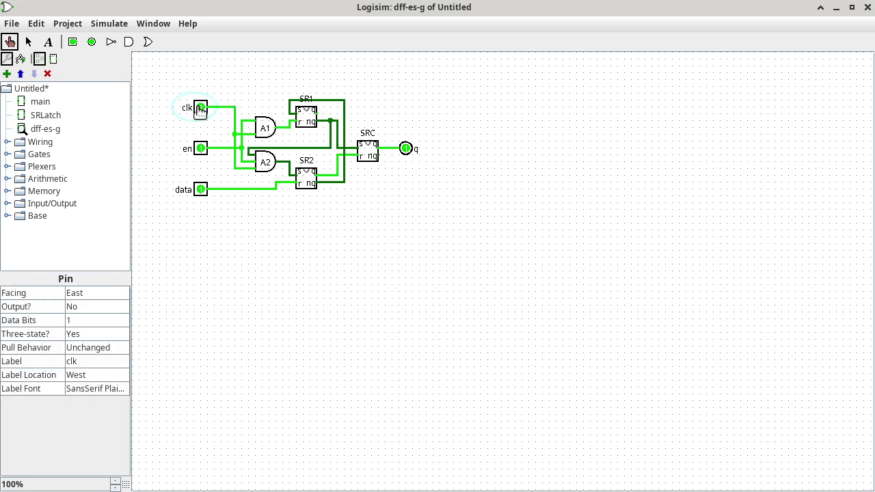
left_click(200, 109)
left_click(200, 149)
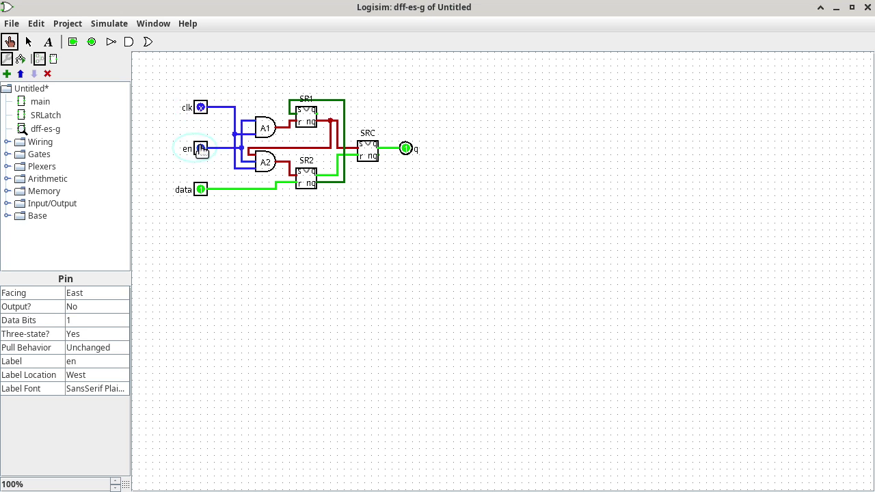
left_click(201, 190)
left_click(201, 191)
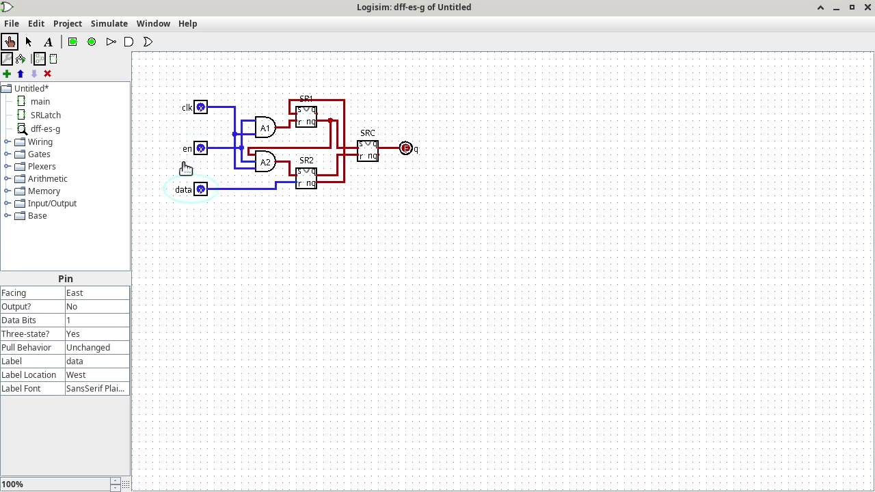
left_click(117, 26)
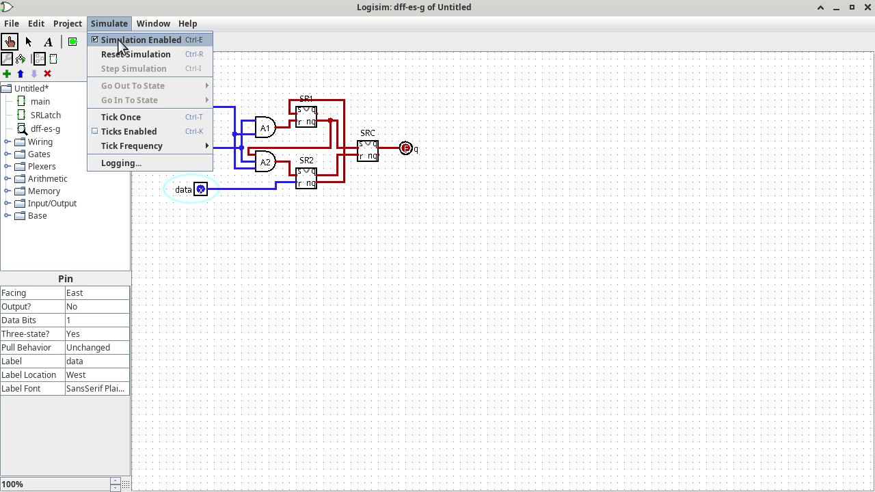
left_click(125, 57)
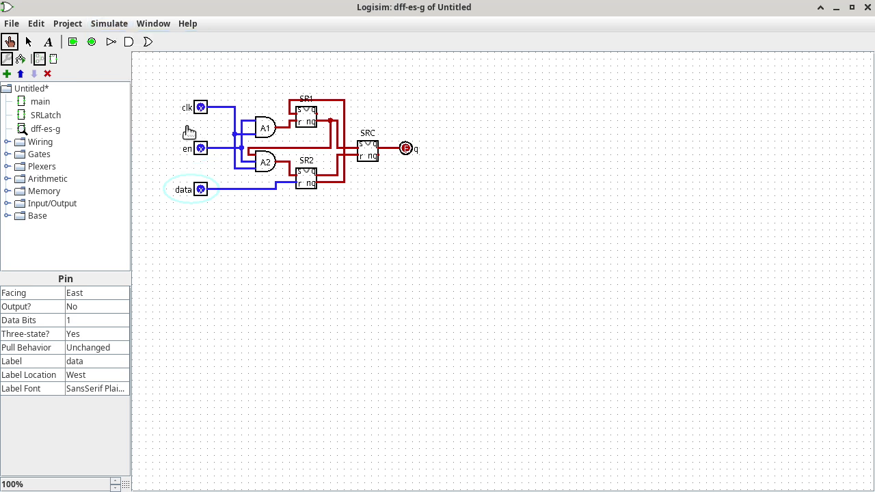
Simulate the traced input sequence: set data to 0, en to 1, clk to 0 and finally clk to 1.
left_click(201, 189)
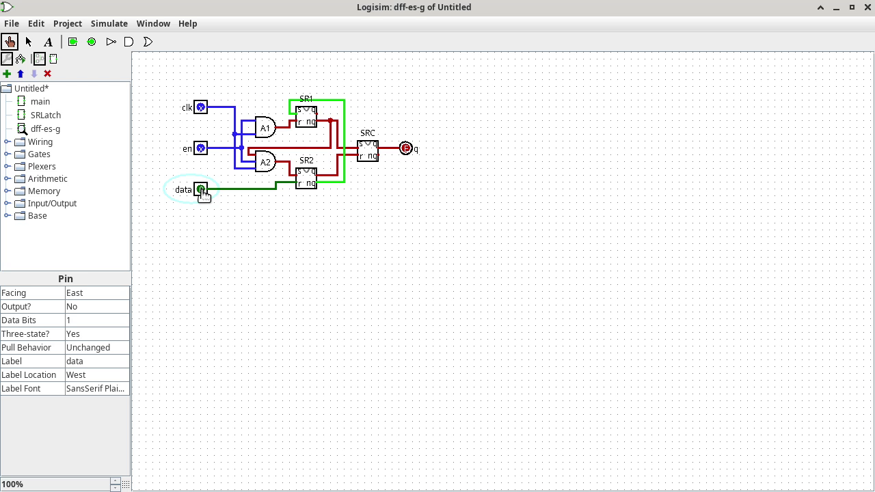
left_click(201, 149)
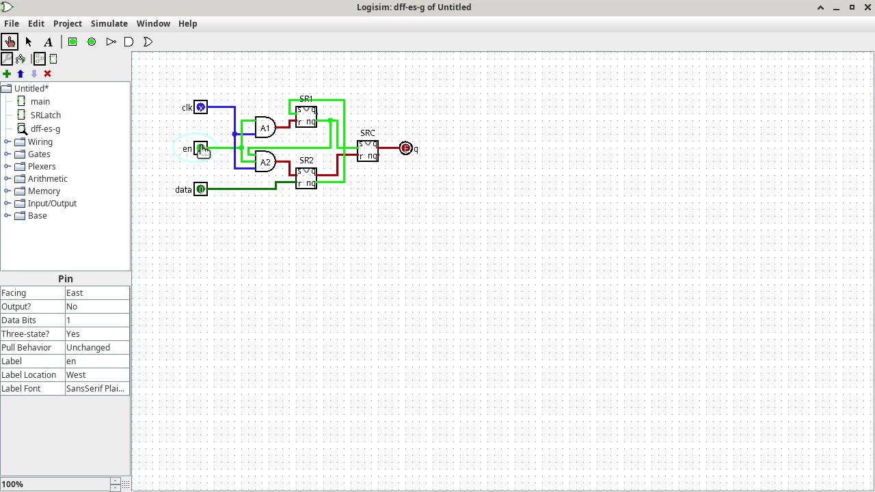
left_click(201, 108)
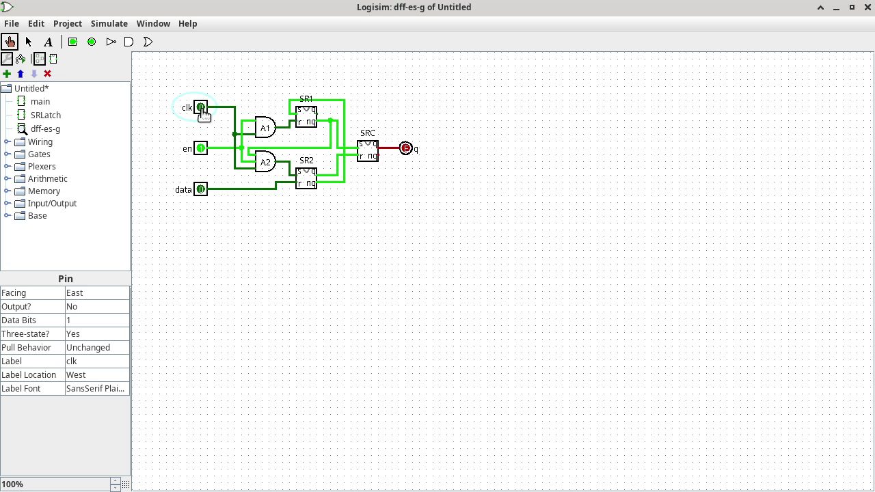
left_click(202, 110)
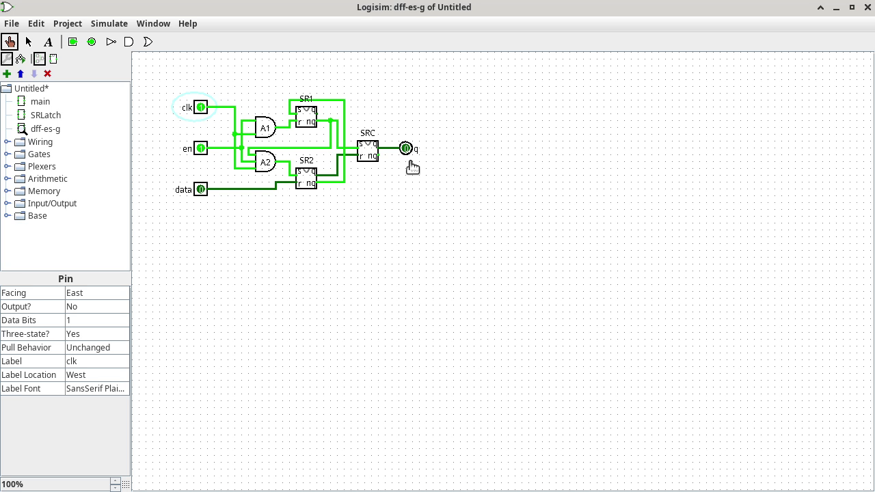
Switch back to the spreadsheet and highlight rows 5 to 8 to review the data input change.
key("alt+Tab")
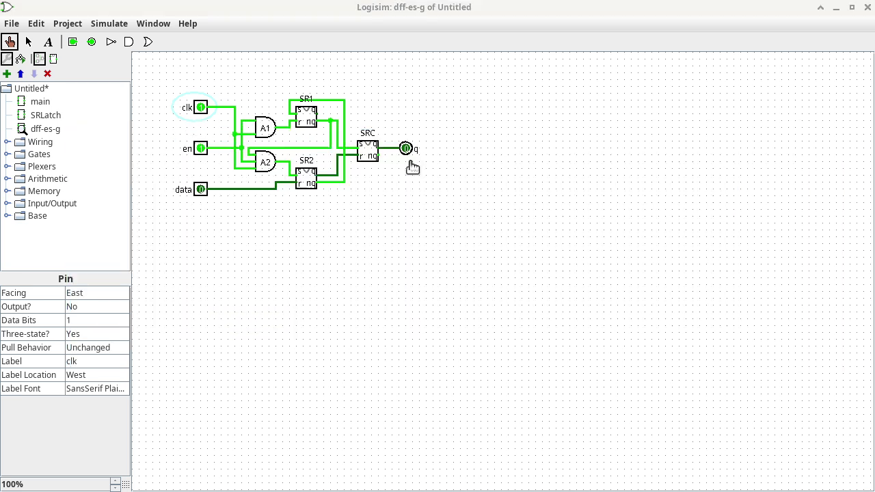
key("alt+Tab")
key("alt+Tab")
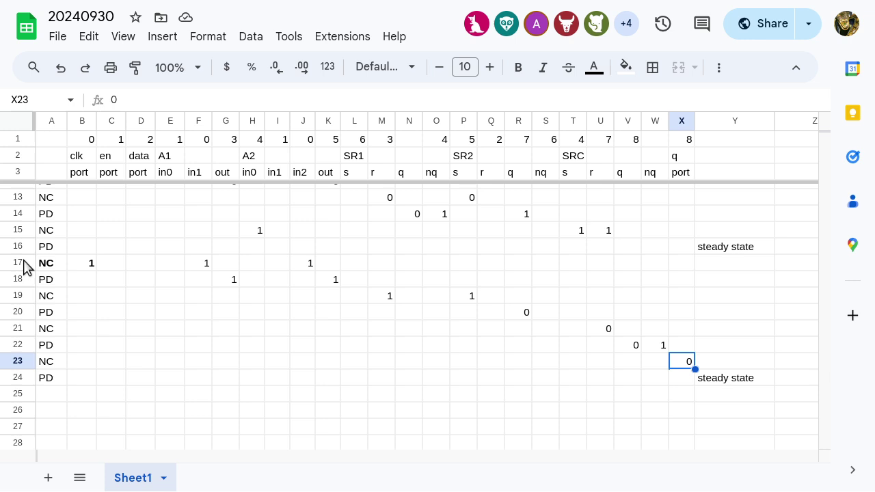
scroll(24, 251, "up", 2)
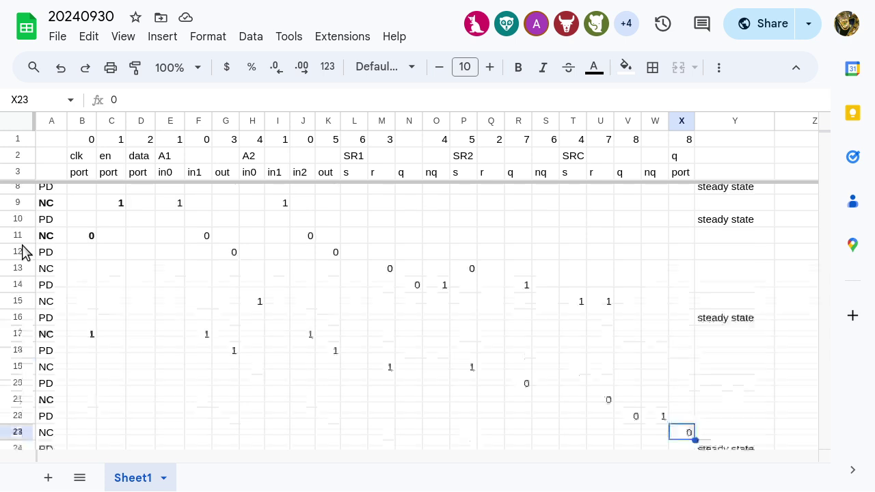
scroll(24, 252, "up", 1)
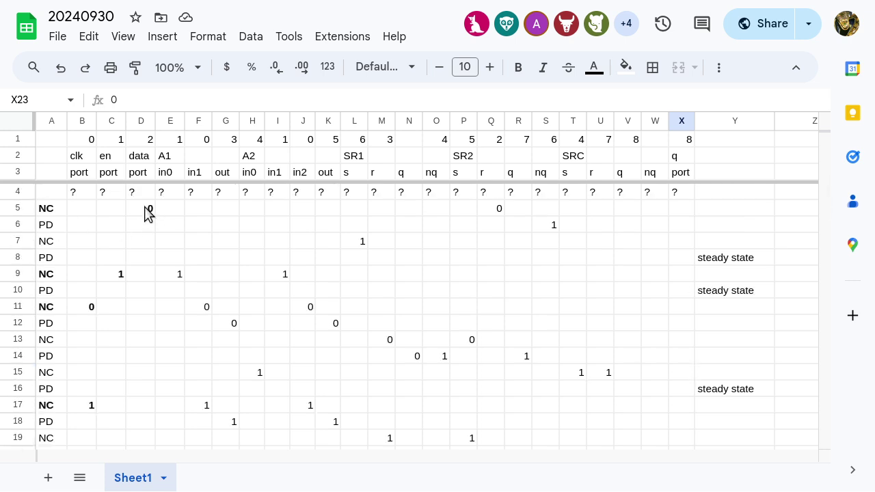
left_click(10, 212)
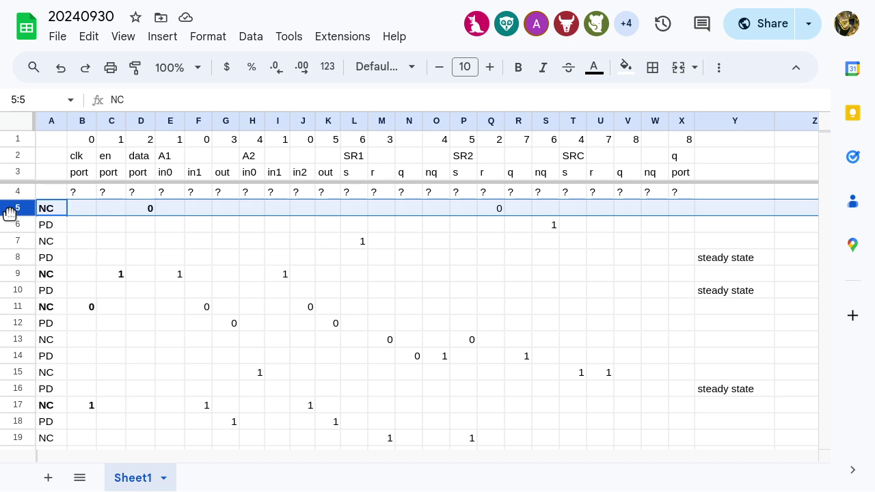
left_click(18, 258)
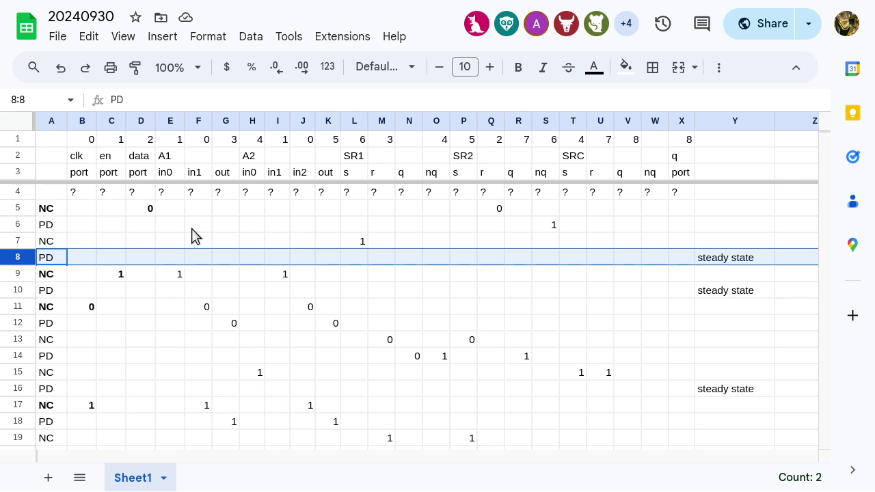
left_click(21, 209, "shift")
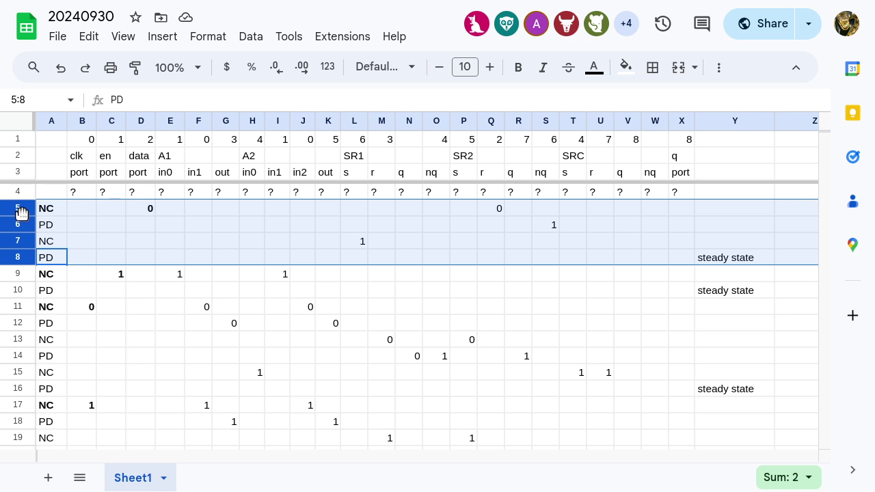
Highlight rows 9 to 10 to review the en input change, and rows 11 to 16 for the clk change to 0.
left_click(19, 274)
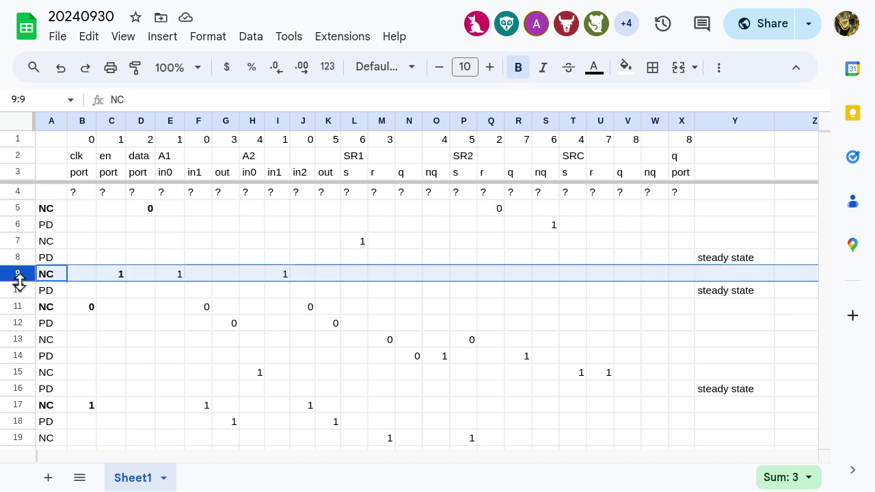
left_click(19, 293, "shift")
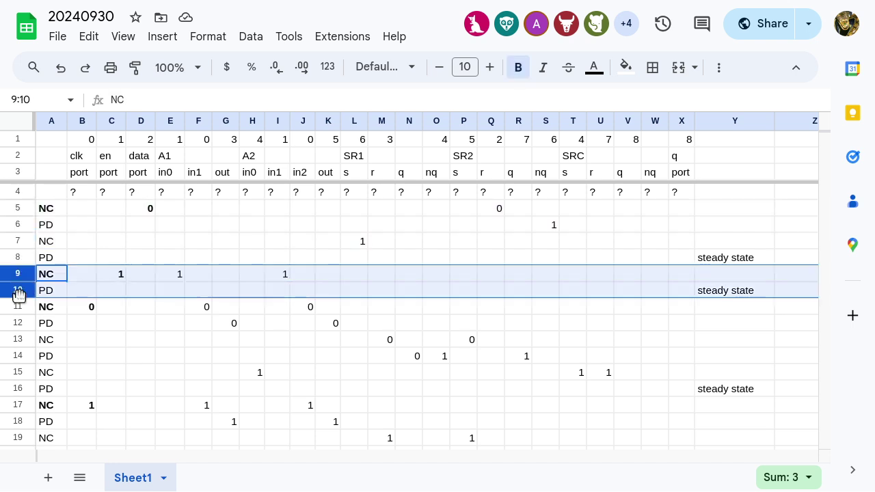
left_click(20, 308)
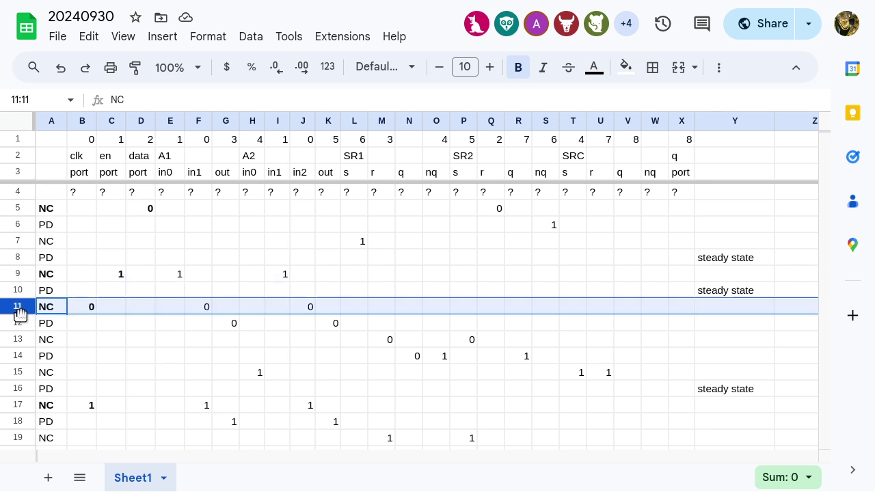
left_click(18, 391, "shift")
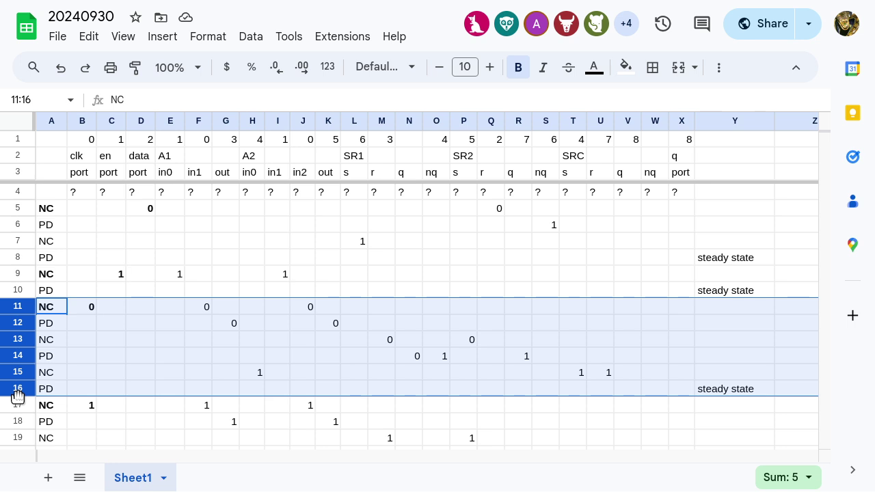
Highlight rows 17 to 24 to review how the clk change to 1 propagates until steady state.
scroll(151, 361, "down", 3)
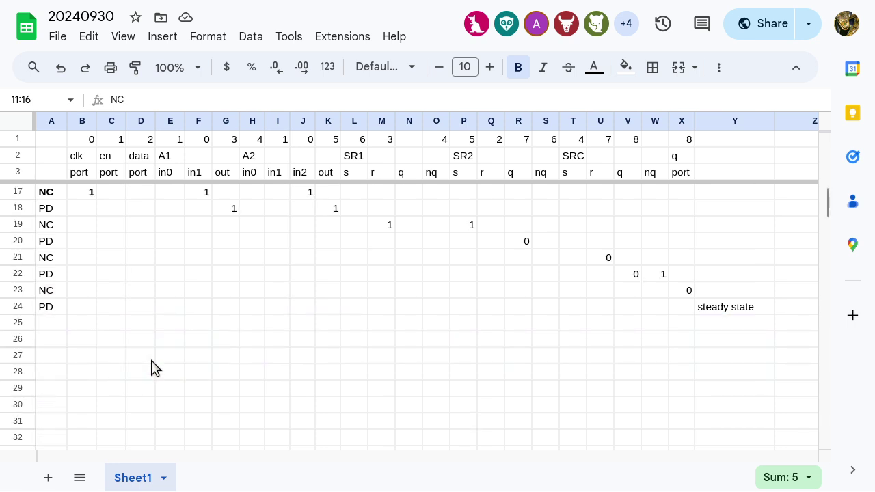
scroll(152, 365, "up", 1)
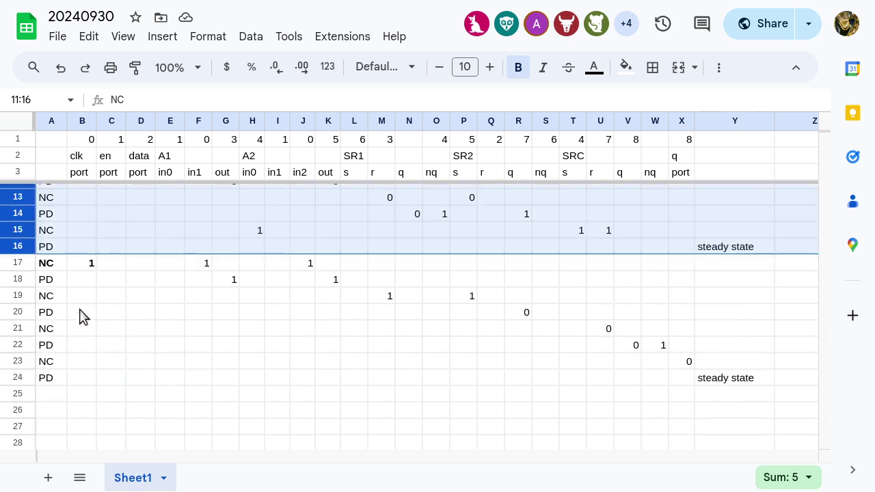
left_click(18, 263)
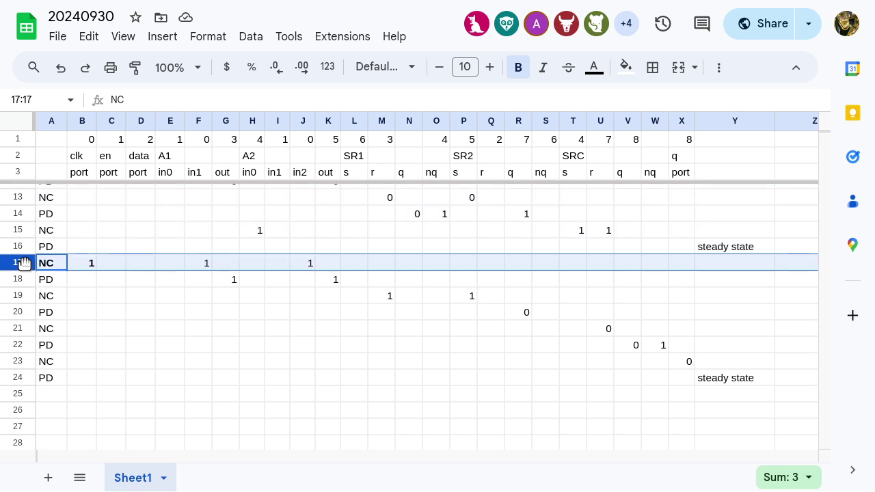
left_click(21, 378, "shift")
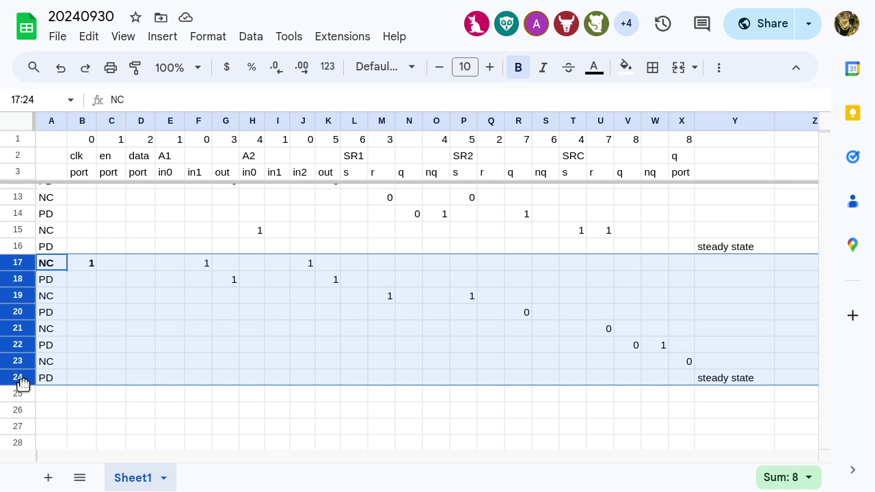
Switch to Logisim to compare the simulated dff-es-g circuit with the trace, and return to the spreadsheet.
key("alt+Tab")
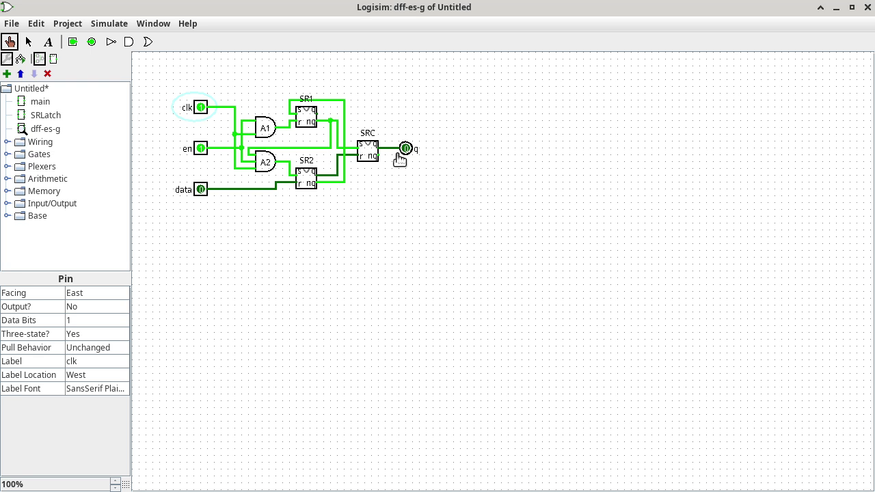
key("alt+Tab")
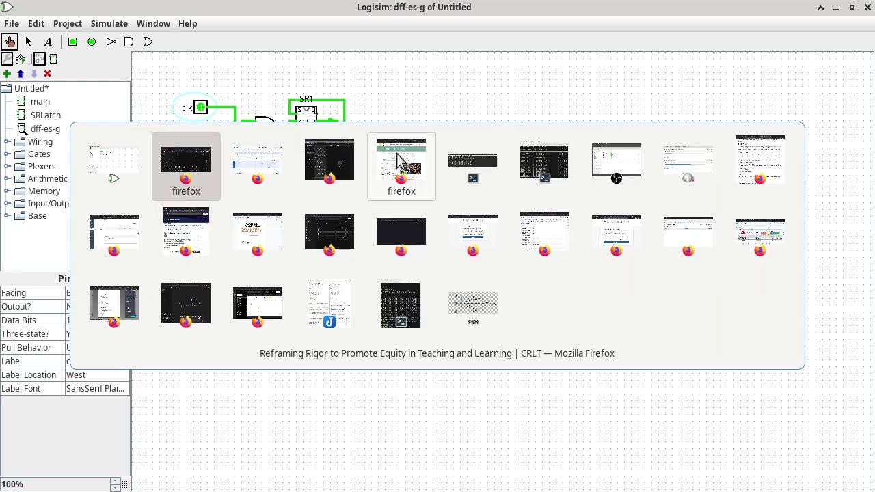
left_click(402, 162)
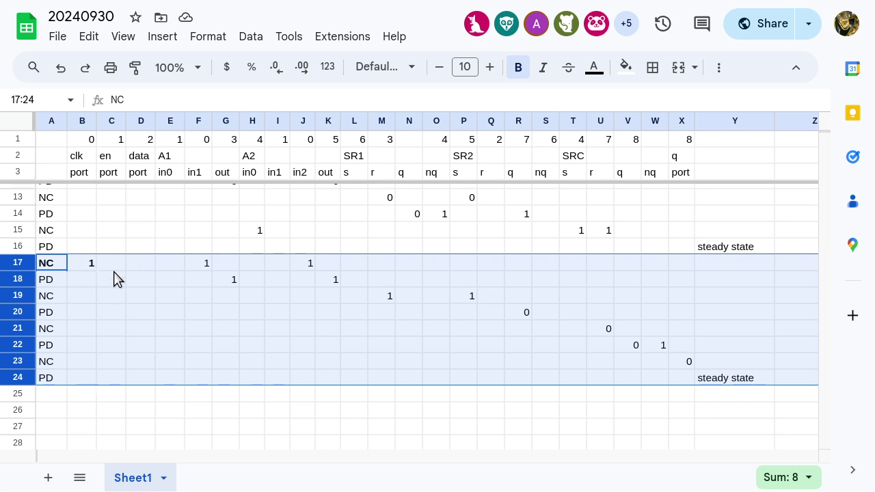
Highlight rows 11 to 16 again to revisit the propagation of clk changing to 0.
scroll(115, 272, "up", 3)
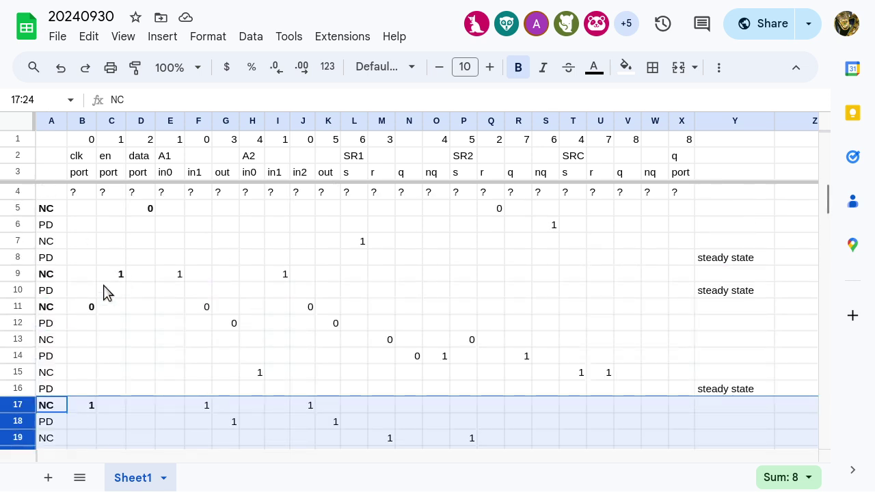
left_click(20, 306)
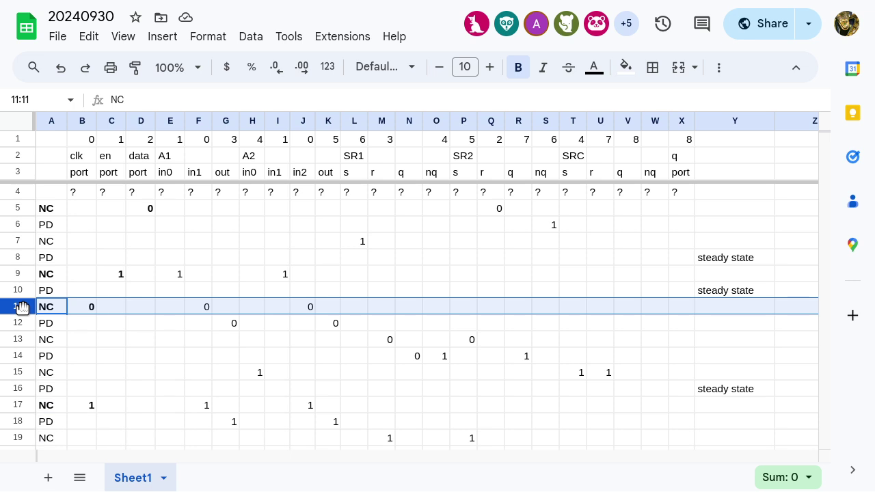
left_click(18, 389, "shift")
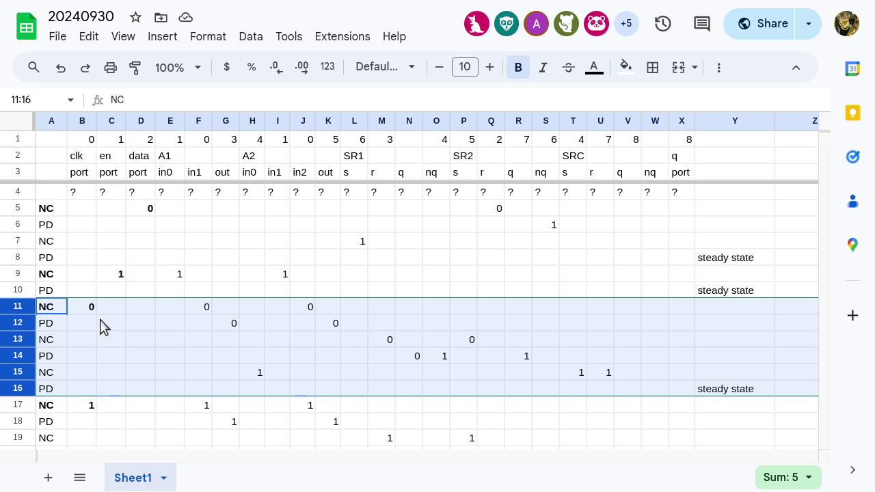
Highlight rows 17 to 24 again to revisit the clock's rising edge.
scroll(112, 334, "down", 2)
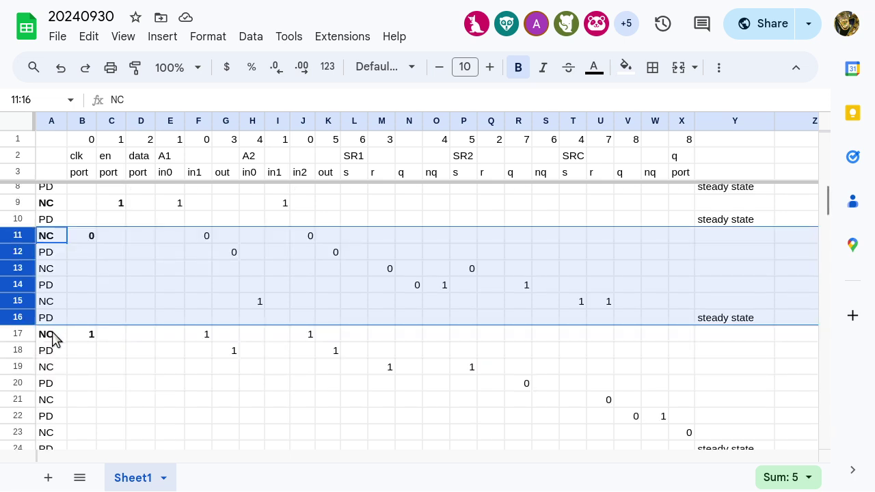
left_click(26, 335)
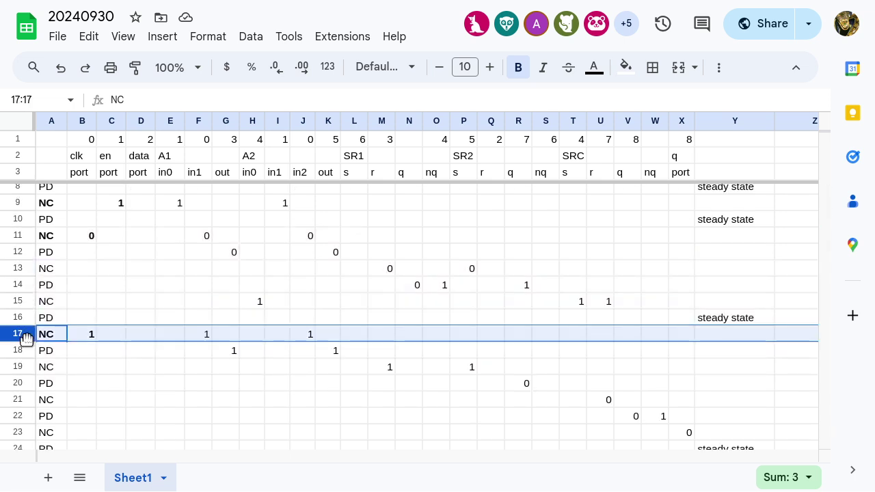
left_click(23, 447, "shift")
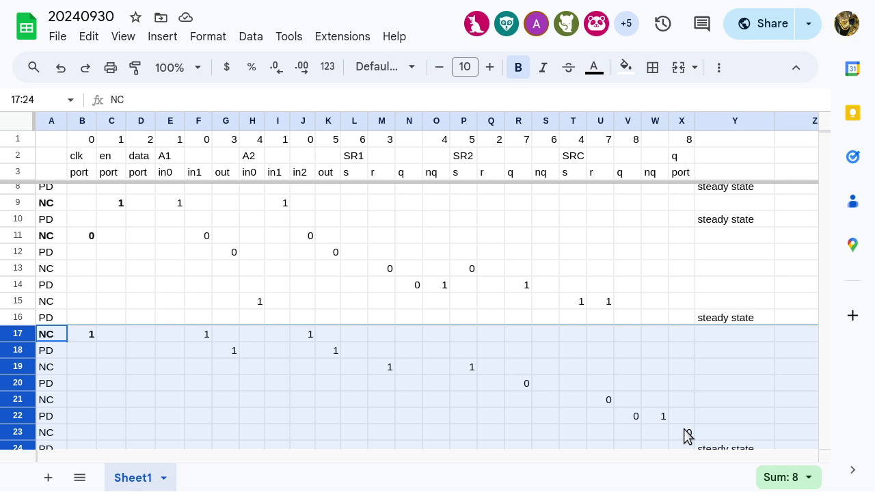
Switch to the Canvas course, publish the 20240930 roll quiz, and open it to highlight its access code.
key("F11")
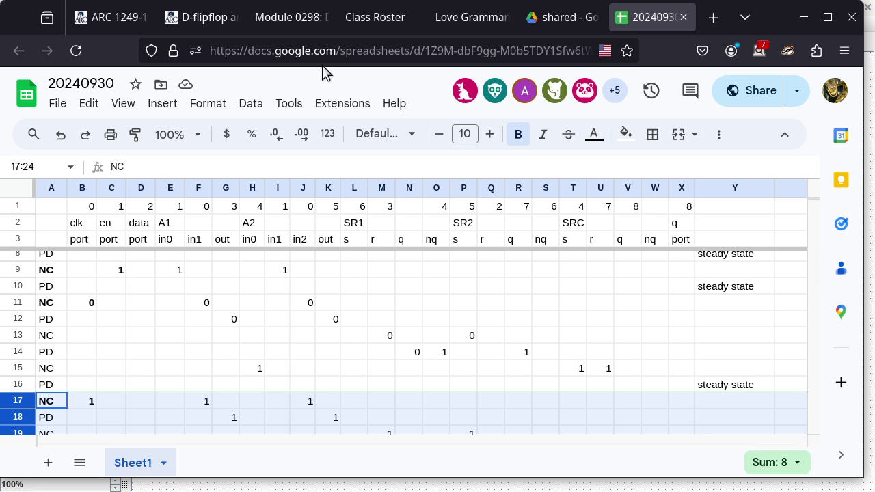
left_click(124, 21)
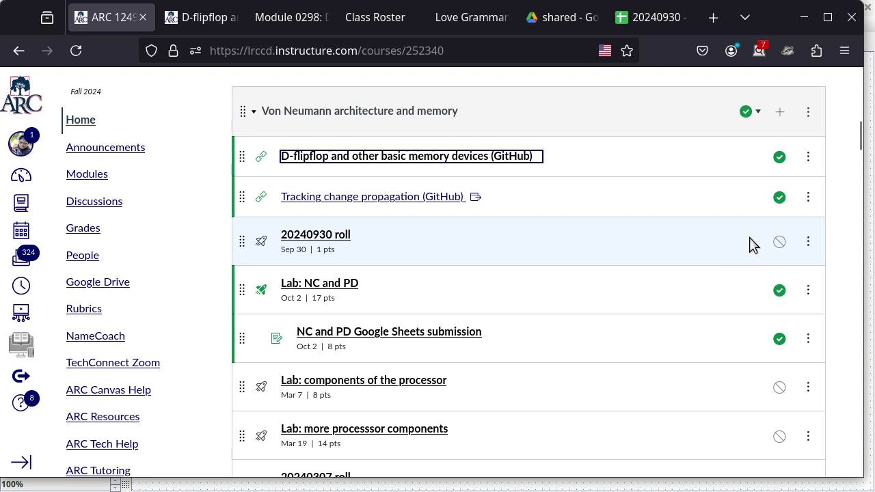
left_click(781, 242)
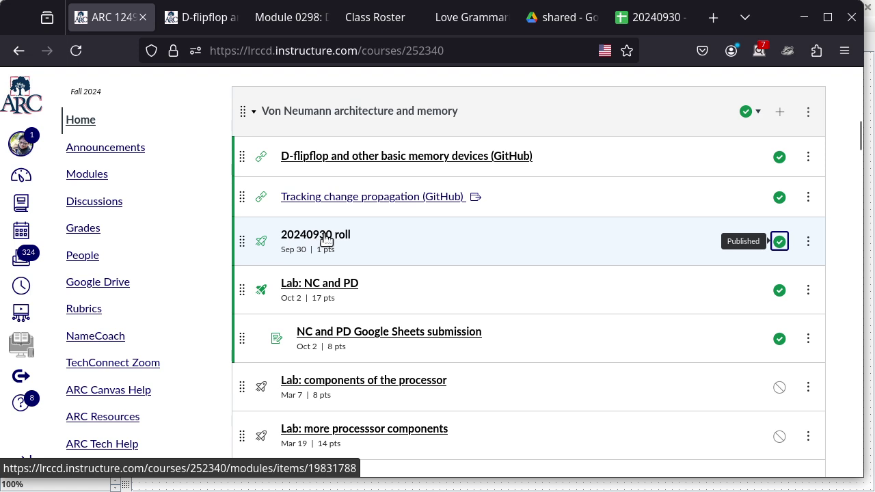
left_click(327, 236)
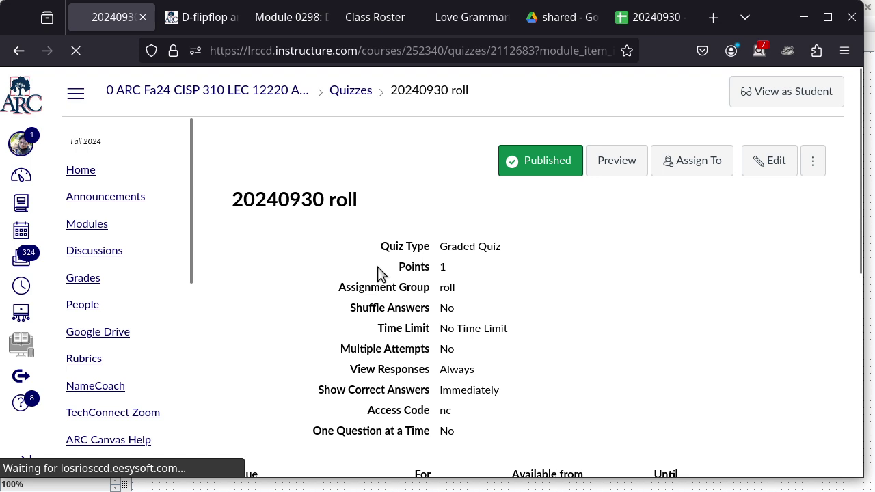
double_click(445, 410)
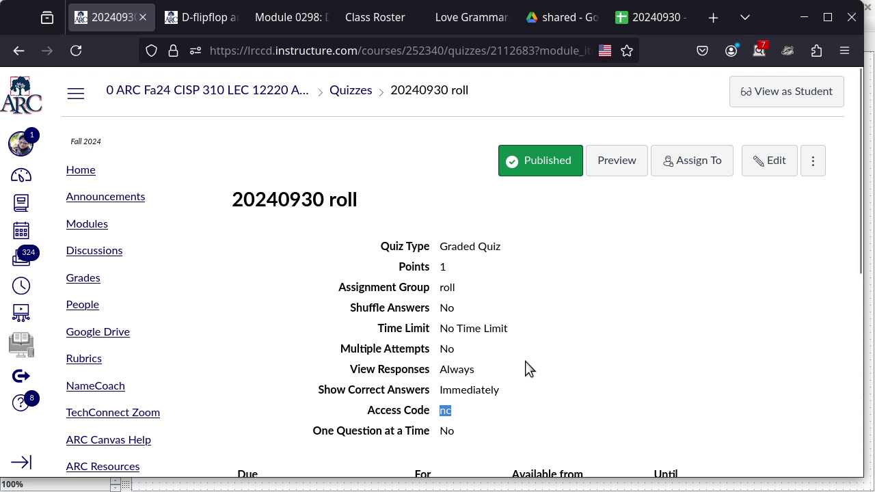
Examine the diagram of the D-flipflop with a Reset pin on the Module 0298 page, enlarged to 110%.
left_click(208, 19)
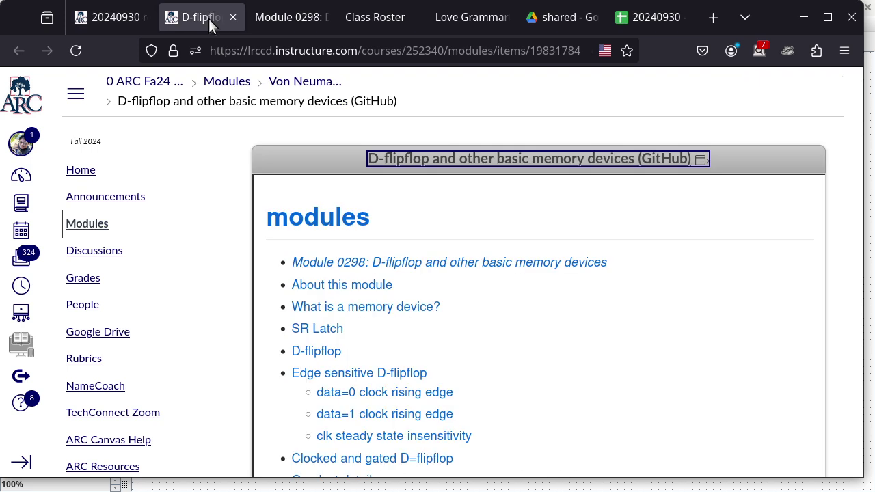
left_click(276, 19)
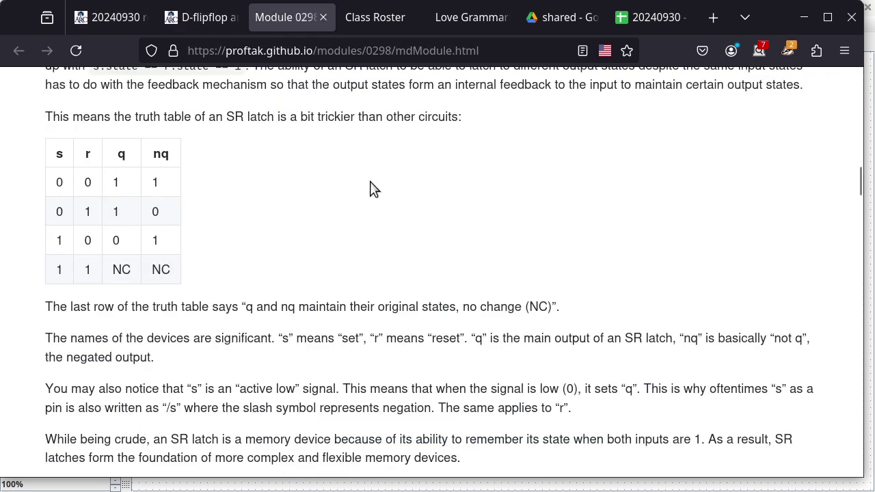
scroll(371, 190, "down", 5)
scroll(371, 190, "down", 15)
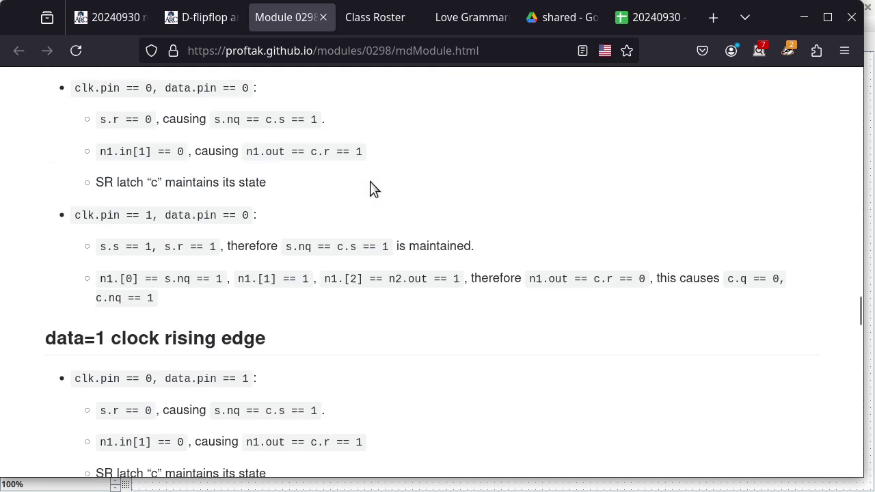
scroll(371, 189, "down", 15)
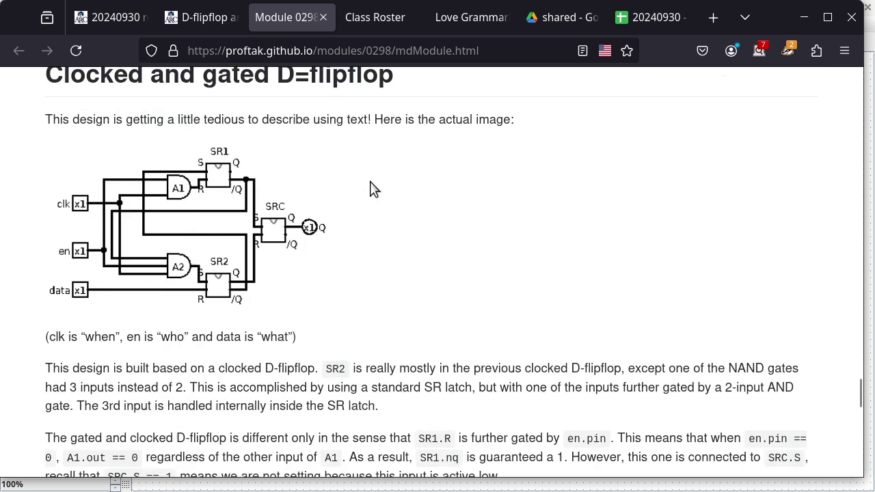
scroll(372, 189, "down", 6)
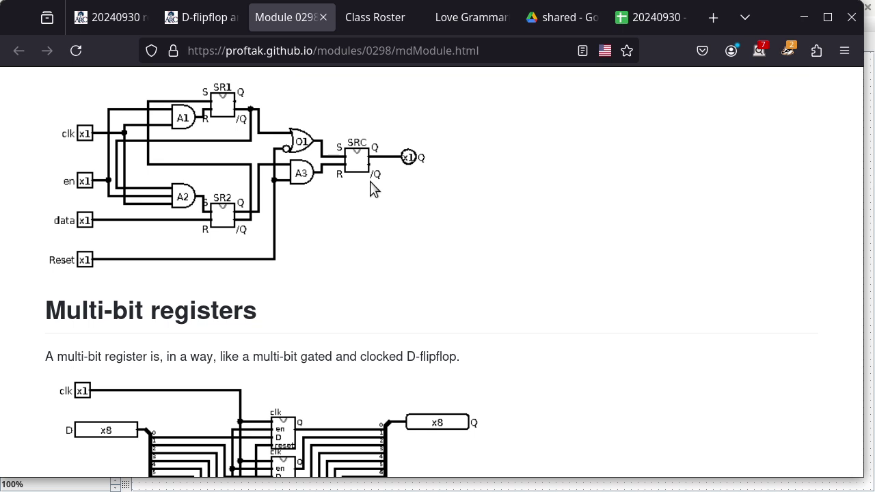
scroll(372, 190, "up", 2)
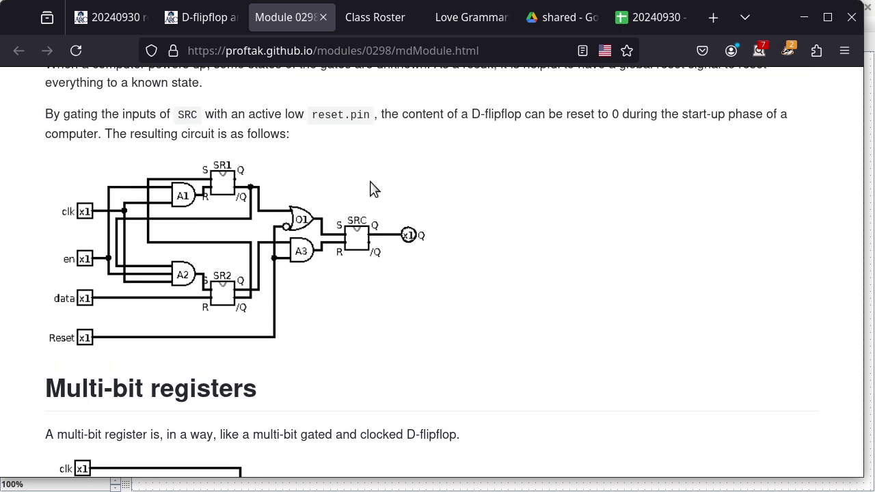
key("ctrl+plus")
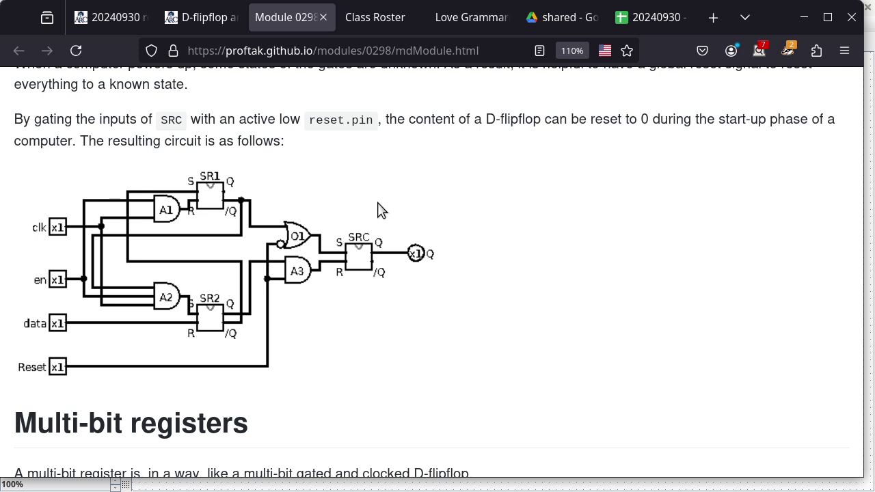
Capture the clocked and gated D-flipflop diagram without the Reset pin as a region screenshot and open it in Feh.
scroll(380, 210, "up", 10)
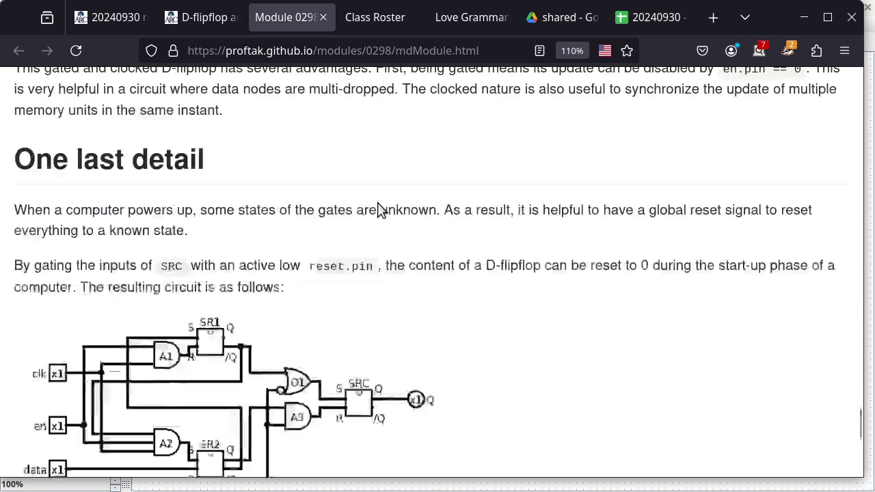
scroll(378, 203, "up", 15)
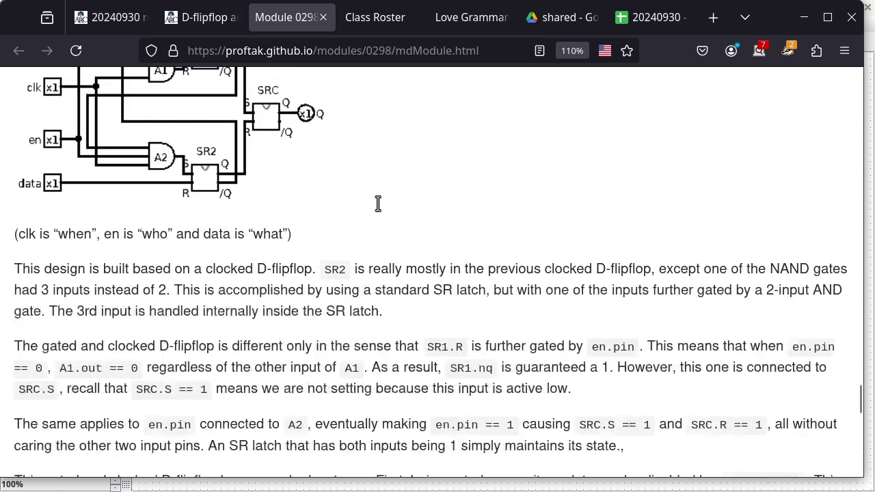
scroll(377, 203, "down", 3)
scroll(377, 203, "down", 10)
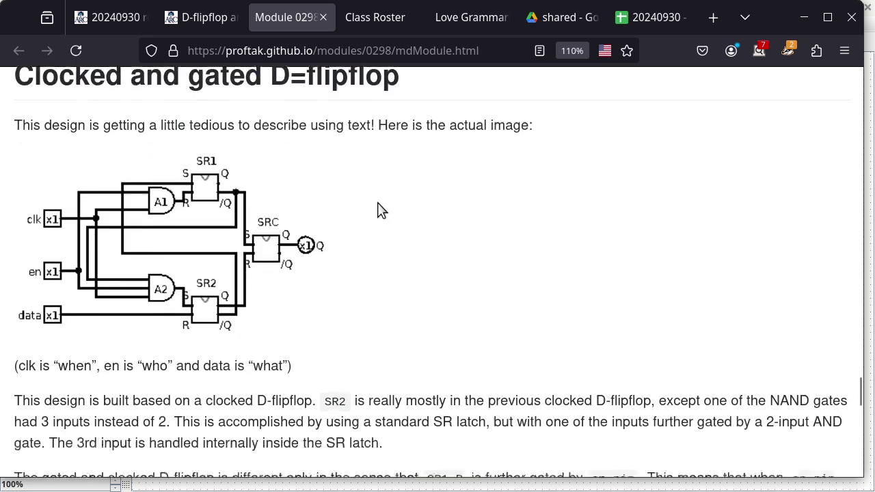
scroll(378, 205, "up", 3)
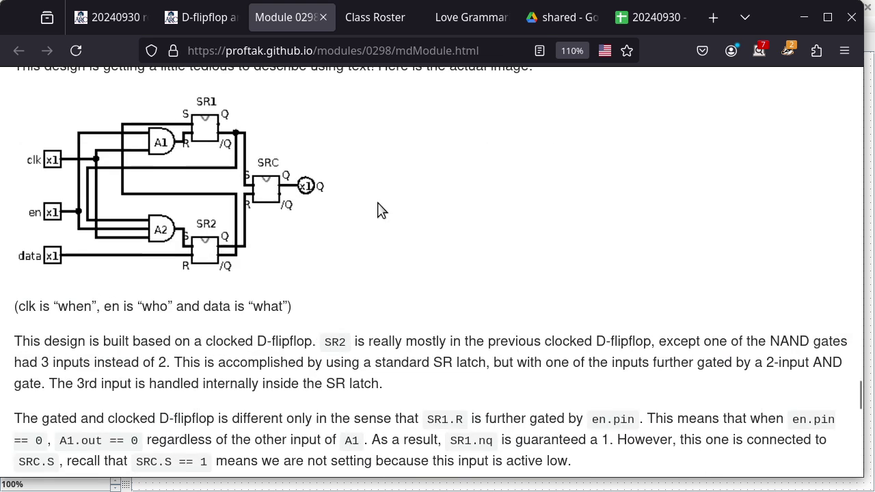
key("Print")
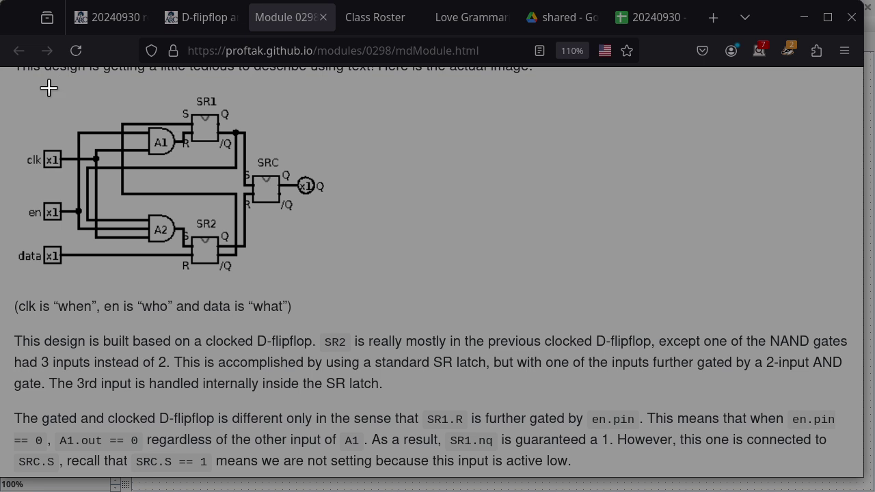
left_click_drag(22, 84, 333, 282)
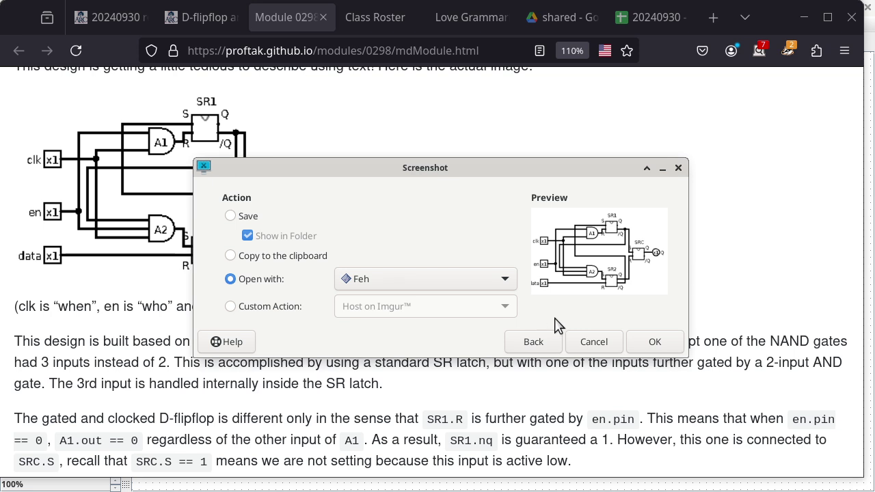
left_click(656, 337)
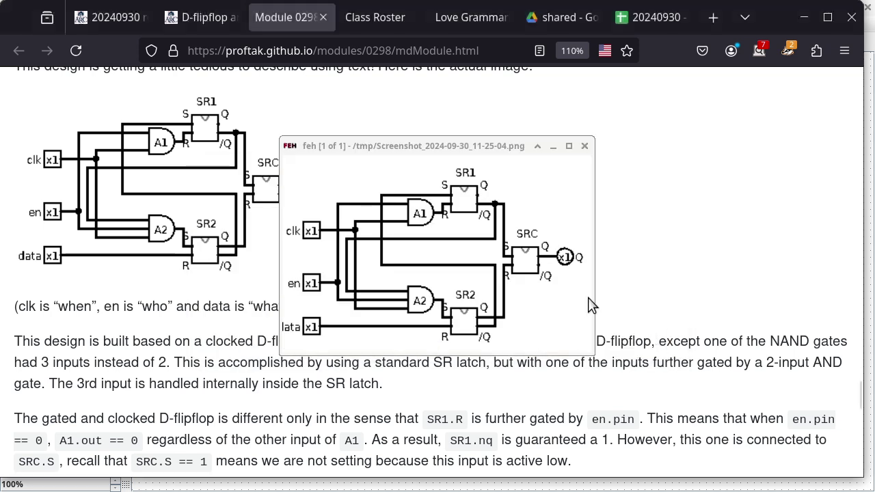
Keep the captured diagram's window always on top and place it in the empty area beside the page's diagram.
left_click(293, 142)
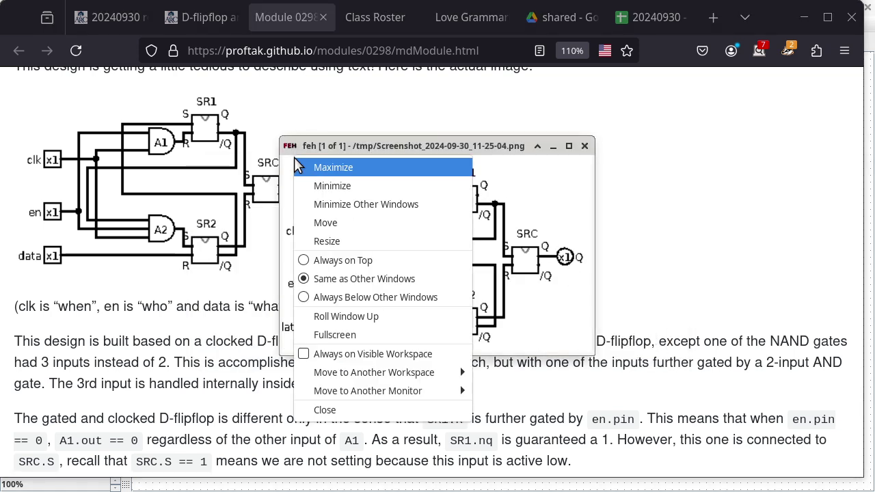
left_click(321, 261)
left_click_drag(440, 147, 685, 139)
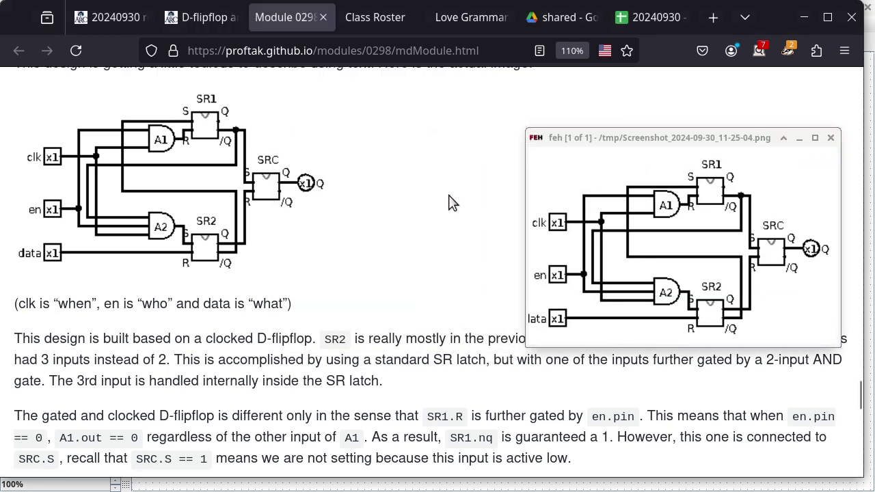
Compare the captured diagram with the Reset-pin version, and examine the multi-bit register diagram at the end of the page.
scroll(449, 202, "down", 15)
scroll(449, 202, "up", 5)
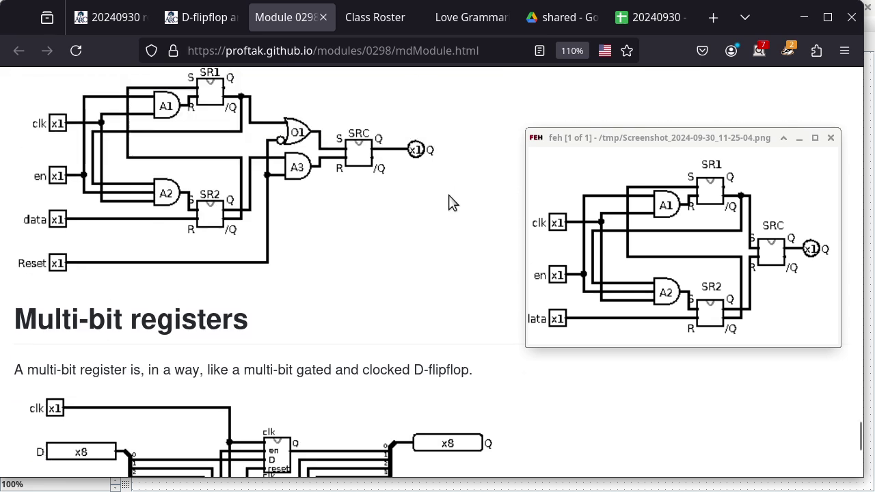
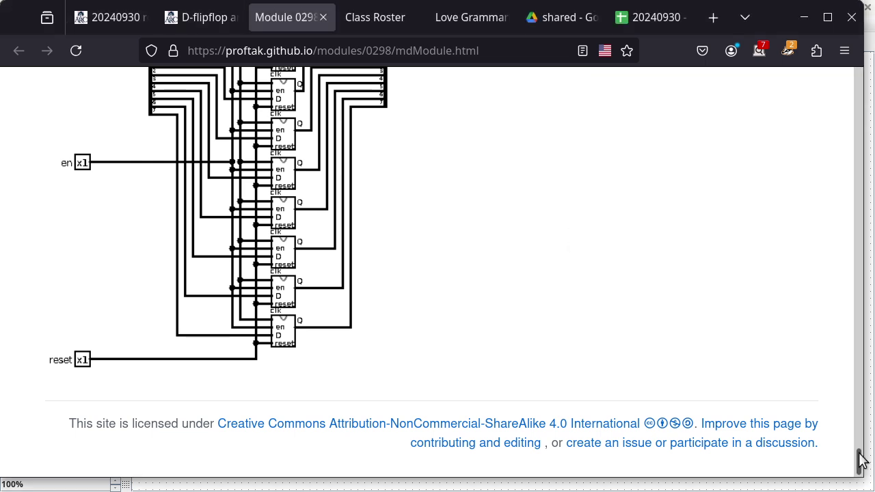
scroll(861, 460, "up", 2)
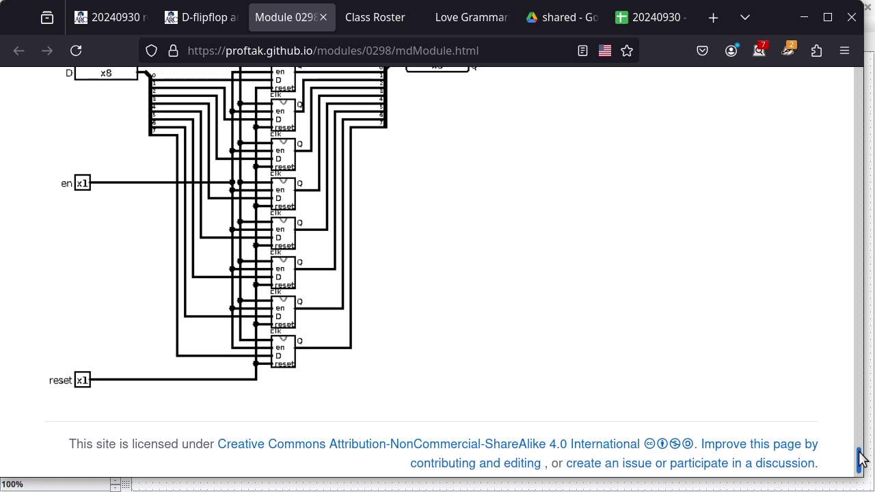
scroll(861, 458, "up", 2)
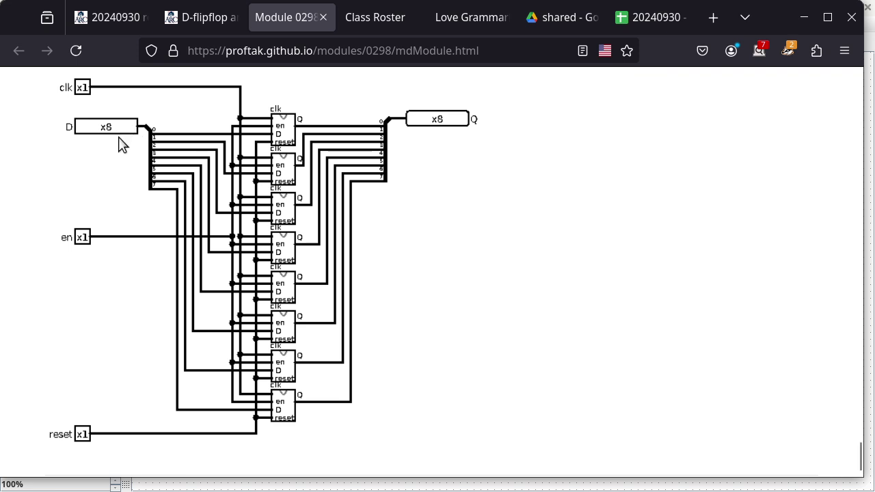
Switch to Logisim and add a new circuit named counter to the project.
key("alt+Tab")
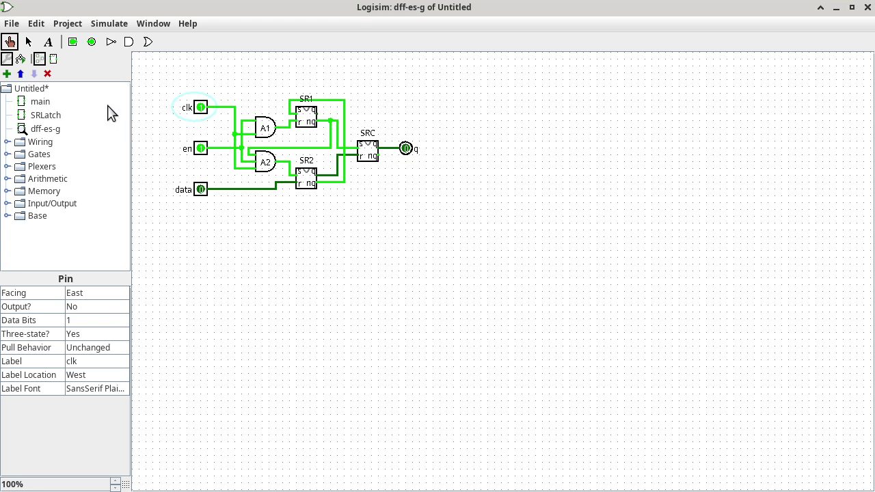
left_click(69, 25)
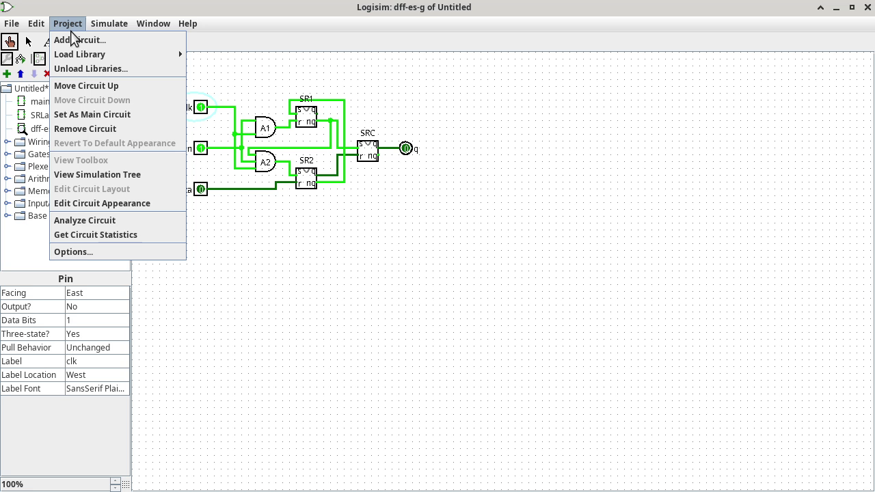
left_click(72, 36)
type("counter")
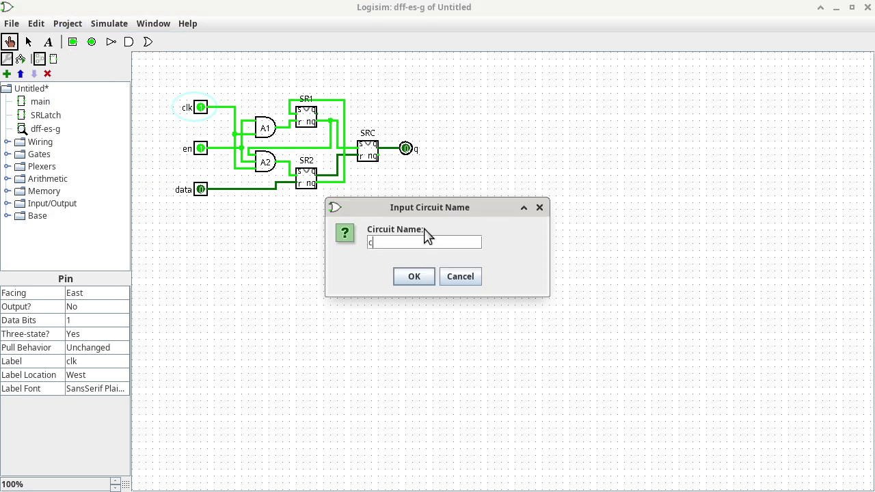
key("Return")
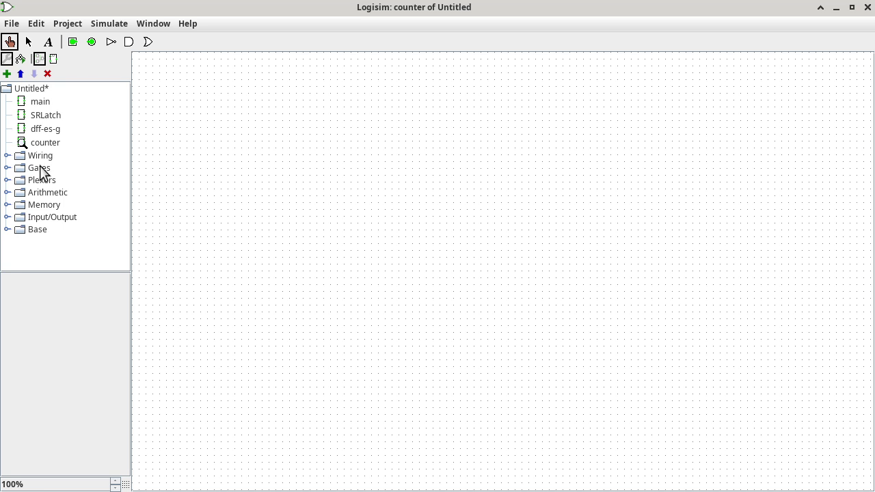
Place an 8-bit rising-edge register in the counter circuit and reposition it at 133% zoom.
left_click(11, 204)
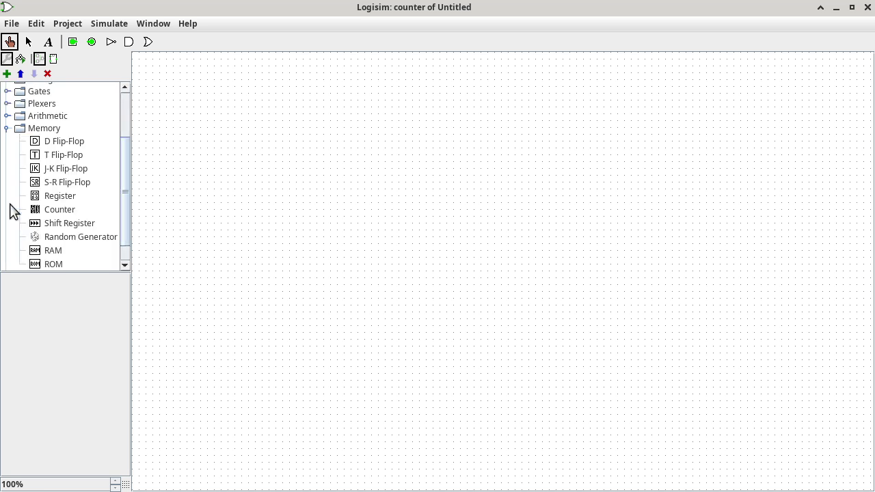
left_click(60, 196)
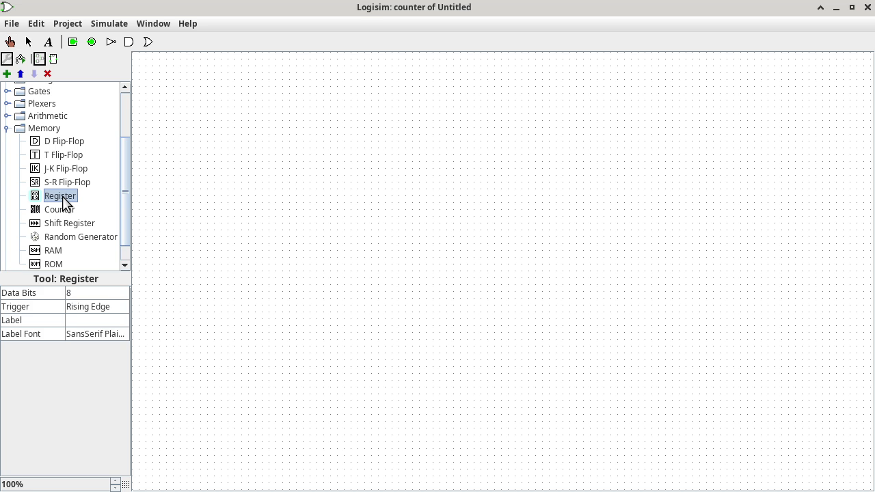
left_click(392, 243)
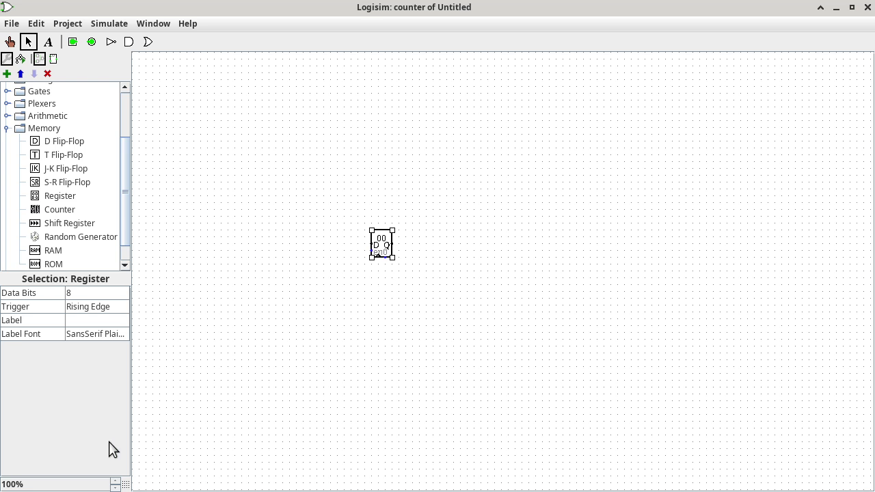
left_click(116, 481)
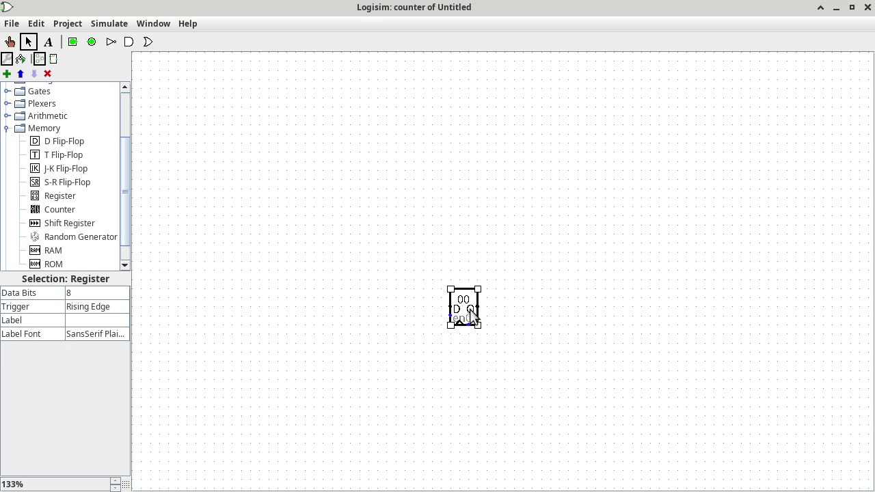
left_click_drag(474, 313, 364, 239)
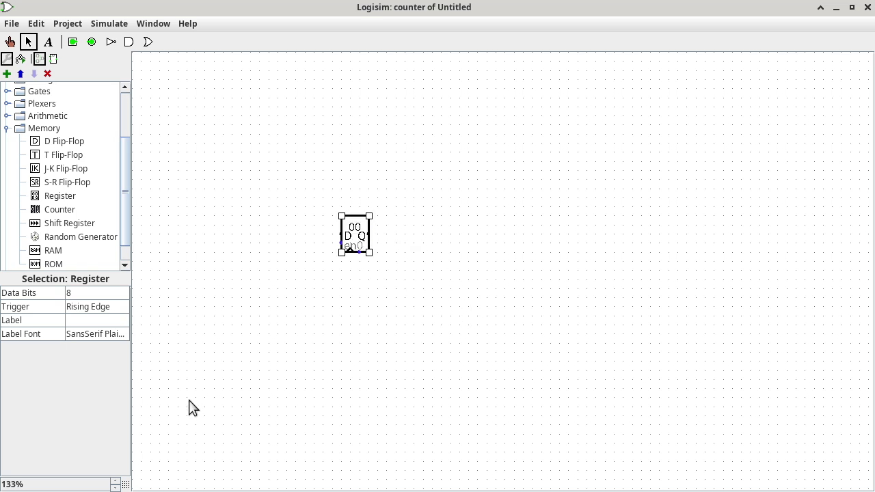
Examine the register's pins enlarged up to 250%, and return the circuit view to 150%.
left_click(116, 482)
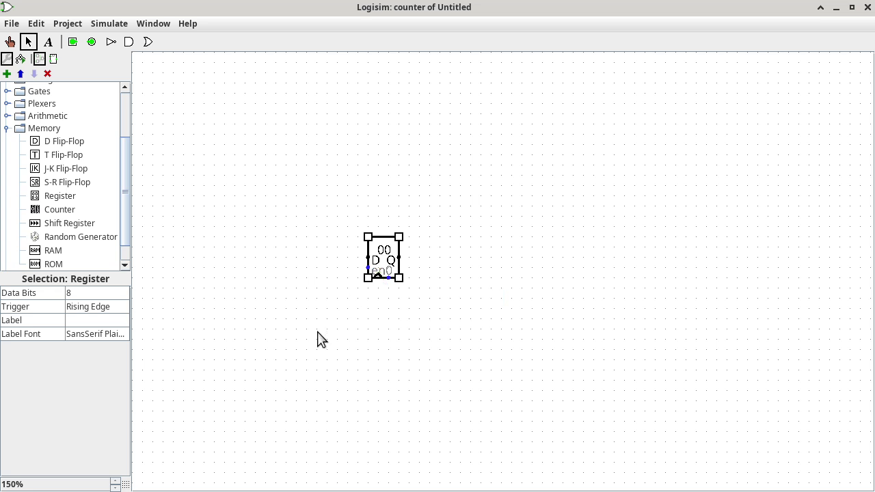
left_click(116, 481)
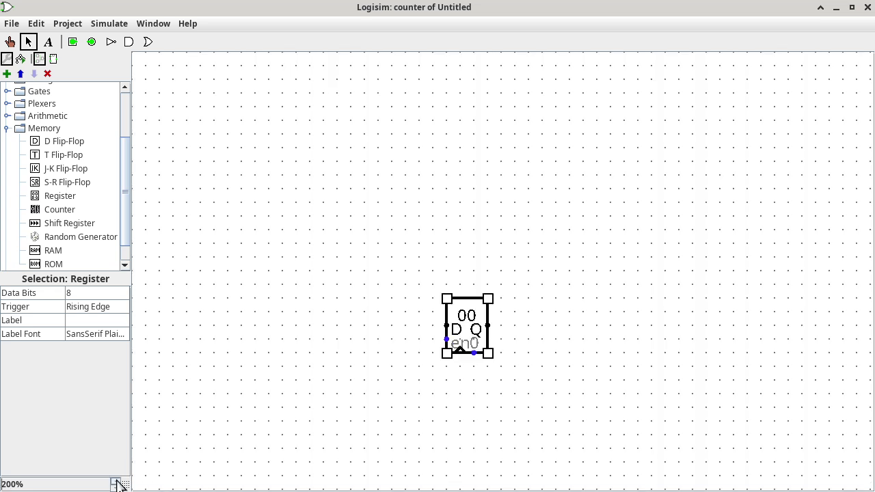
left_click(117, 481)
scroll(245, 353, "down", 3)
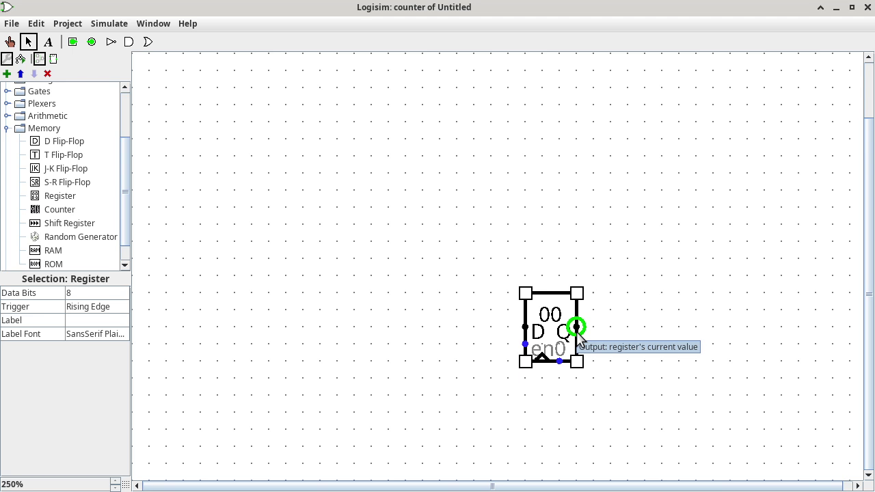
left_click(115, 487)
left_click(116, 487)
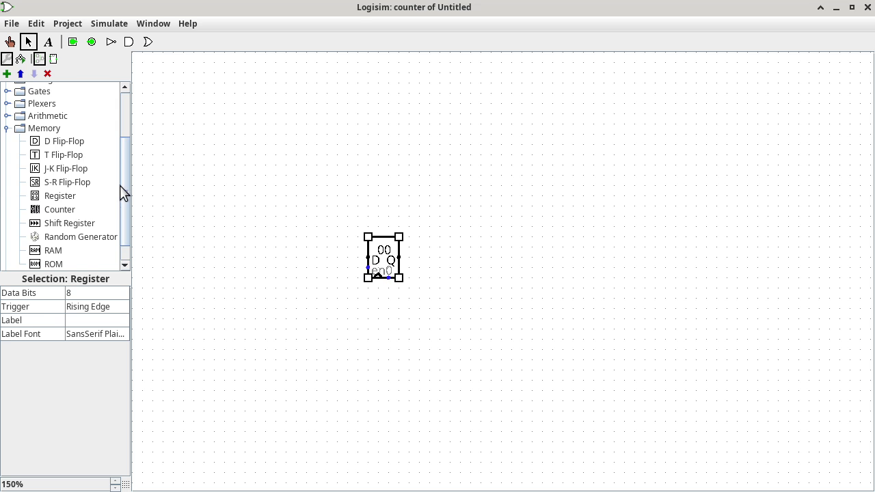
Place an 8-bit adder to the right of the register and wire the register's Q output to the adder's upper input.
mouse_move(122, 184)
left_mouse_down()
mouse_move(121, 157)
mouse_move(126, 213)
mouse_move(122, 186)
left_mouse_up()
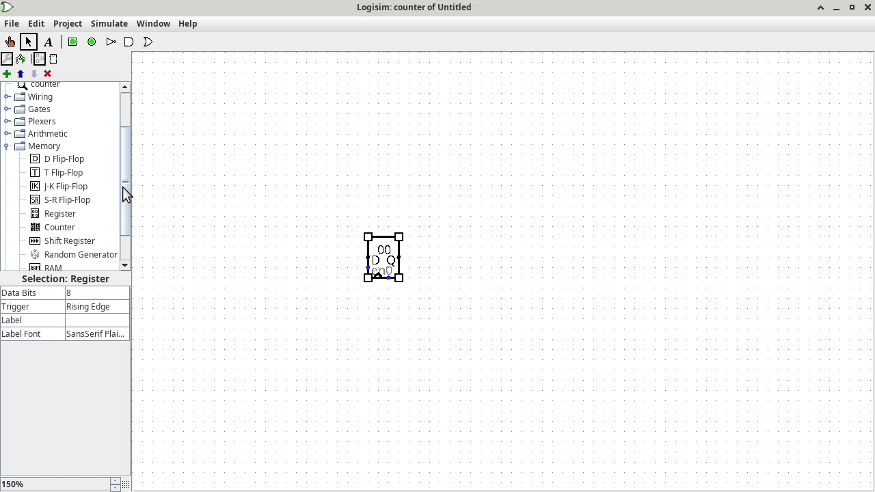
left_click(6, 134)
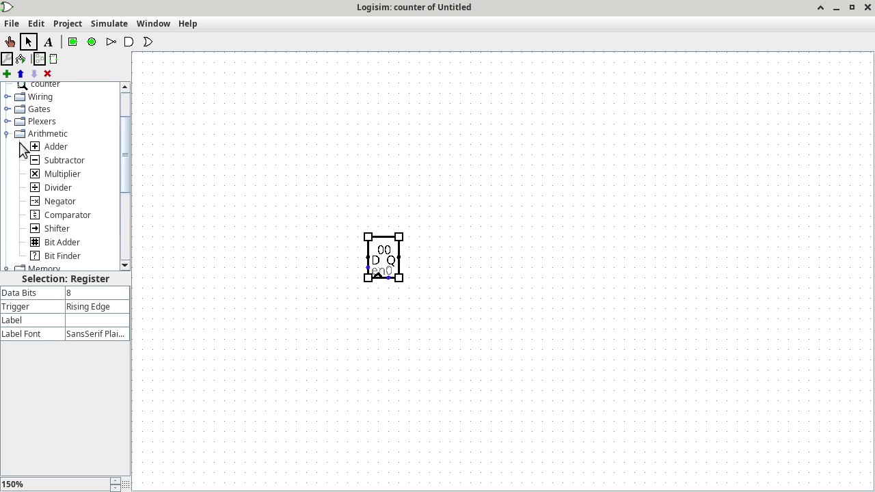
left_click(57, 147)
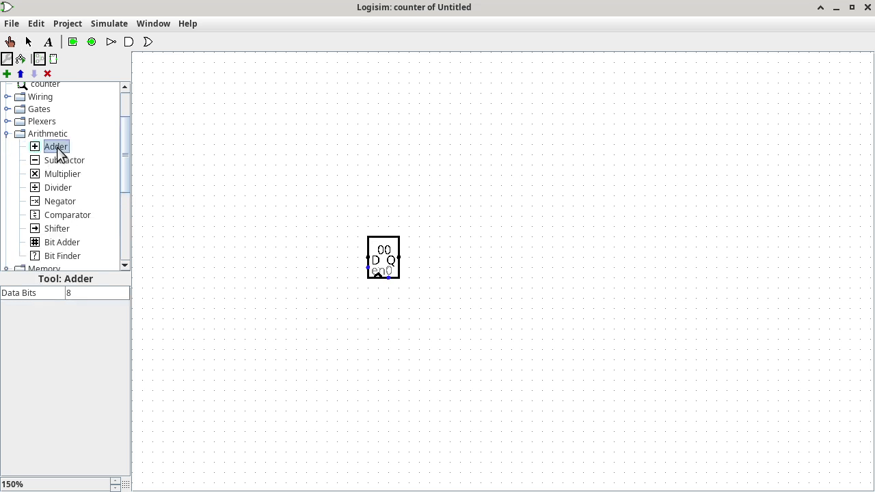
left_click(399, 145)
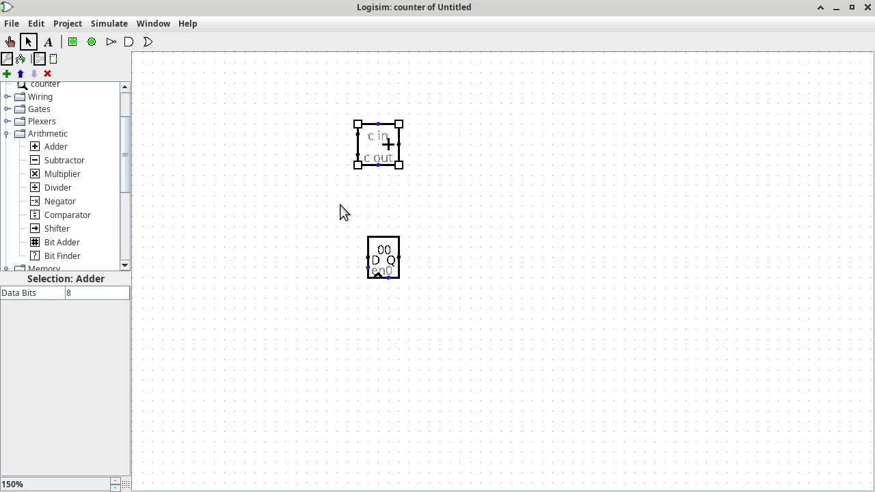
mouse_move(389, 147)
left_mouse_down()
mouse_move(491, 266)
mouse_move(492, 285)
mouse_move(485, 271)
left_mouse_up()
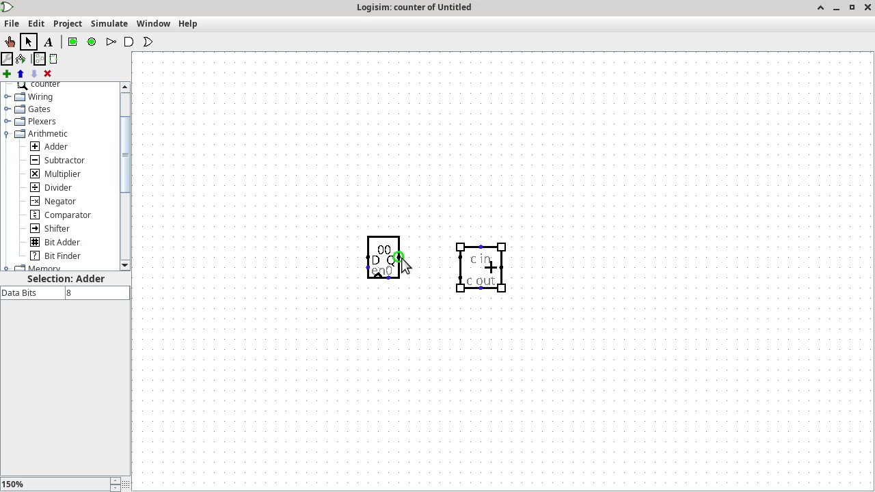
left_click_drag(399, 258, 458, 260)
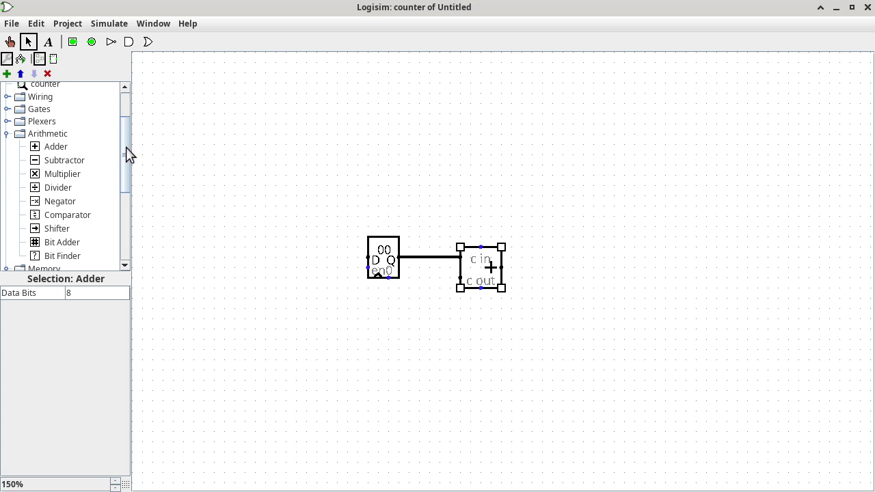
Place a 1-bit constant with value 0x1 below and to the left of the register.
left_click_drag(126, 147, 121, 115)
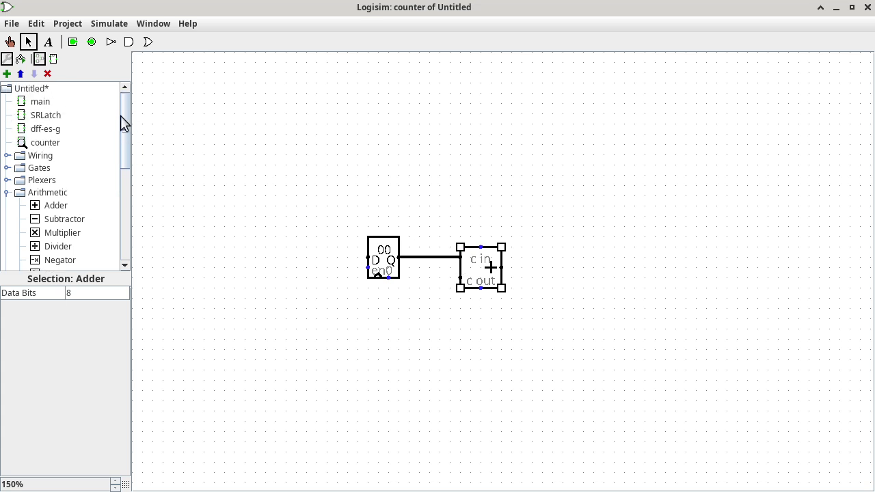
left_click(9, 156)
left_click(65, 199)
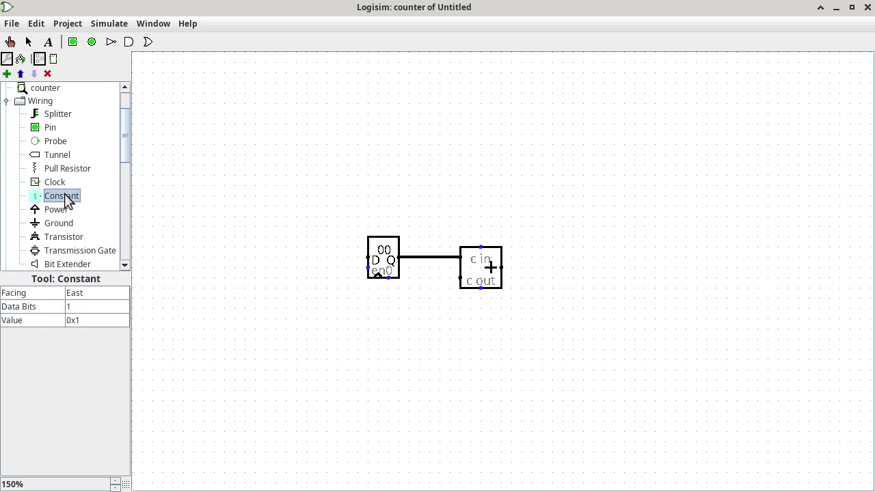
left_click(230, 319)
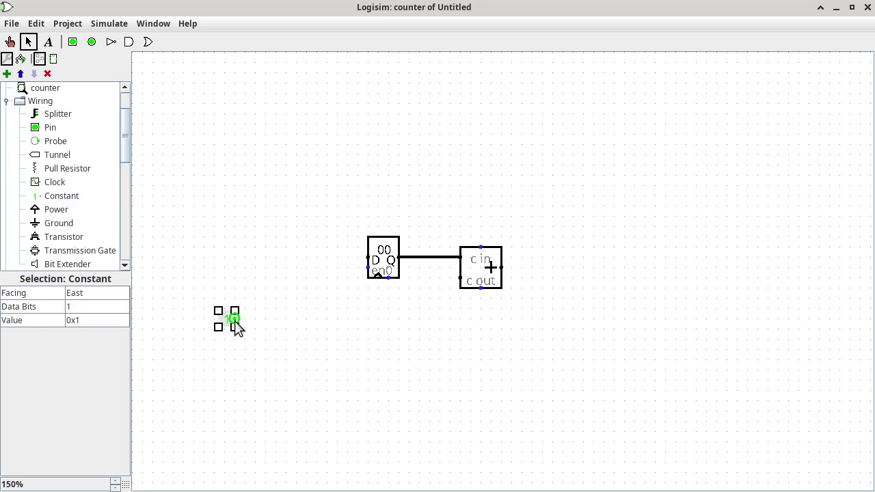
Set the constant to 8 data bits with value 0x1, place it beside the adder and wire it to the lower input.
left_click(105, 306)
left_click(96, 411)
left_click(112, 319)
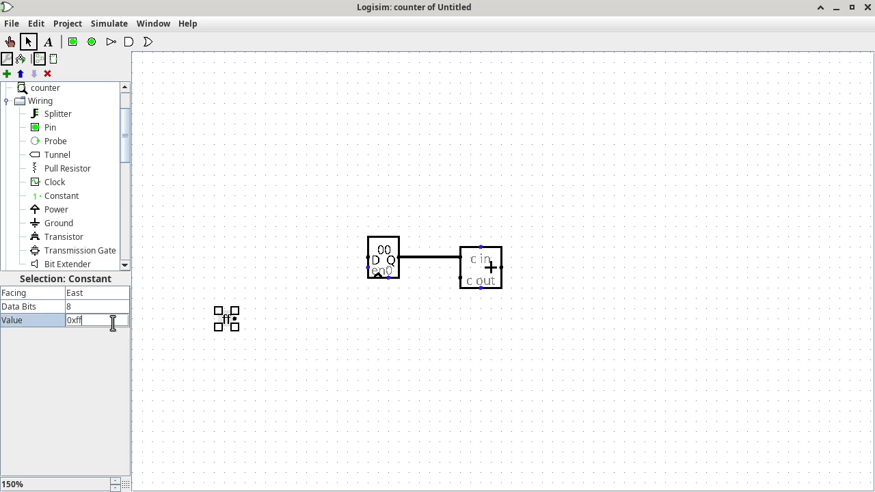
key("BackSpace")
key("BackSpace")
type("1")
key("Return")
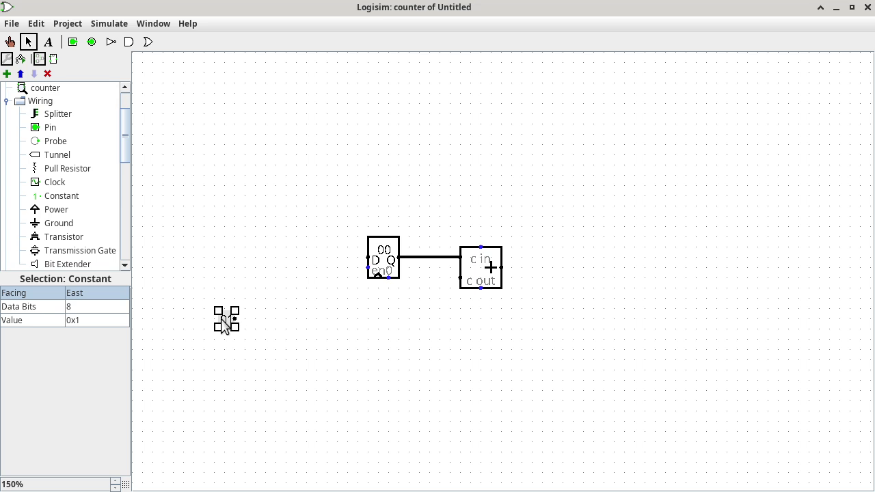
left_click_drag(223, 322, 461, 277)
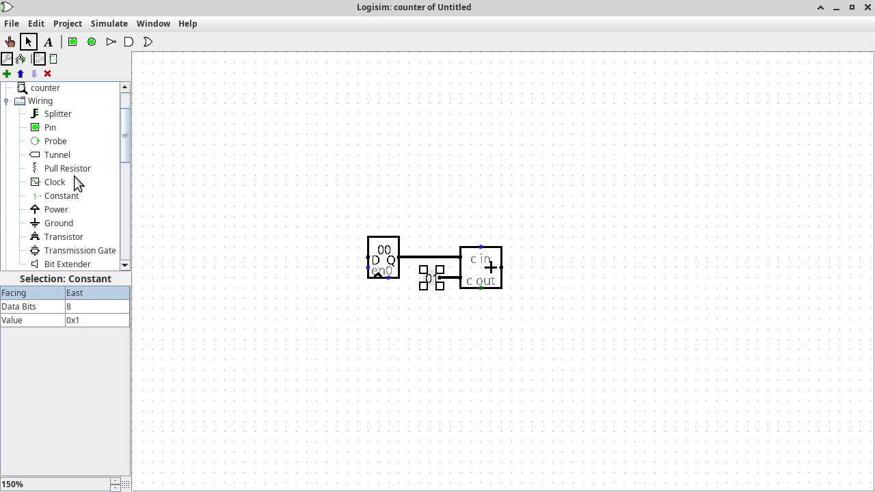
Place a 1-bit constant 0x0 above the adder, wire it to carry-in, and loop the adder's output back to the register's D input.
left_click(62, 196)
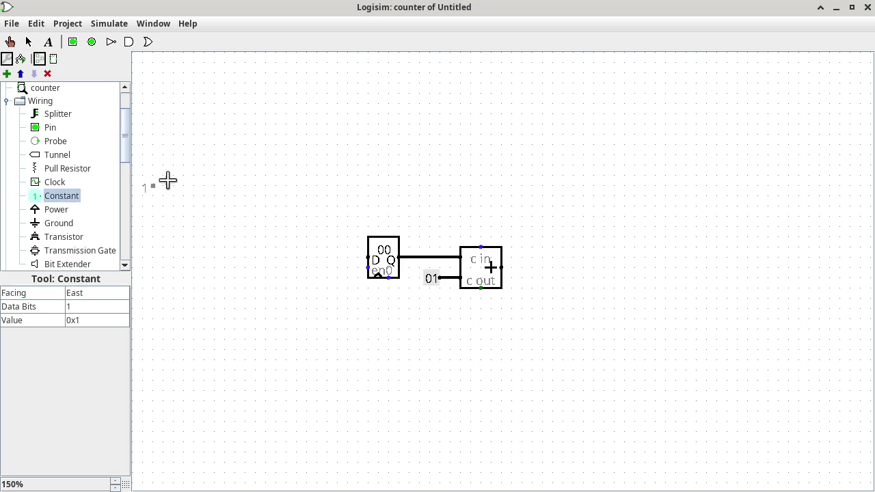
left_click(461, 217)
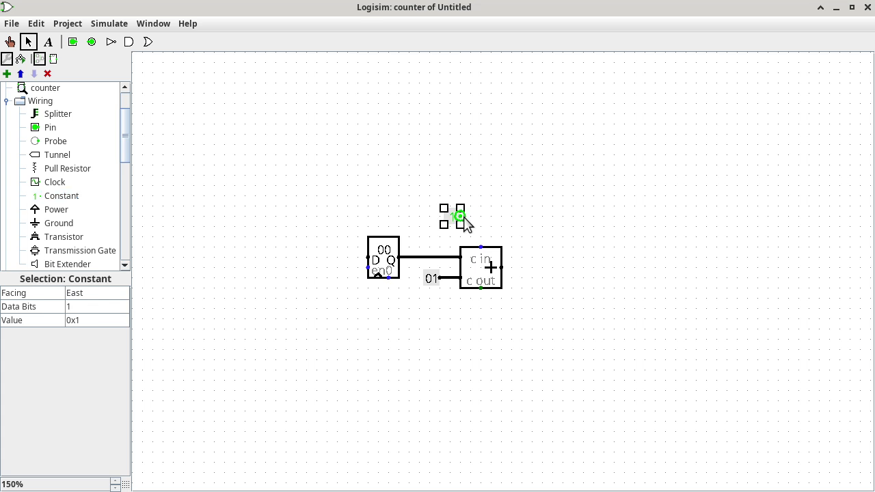
left_click(98, 321)
key("BackSpace")
type("0")
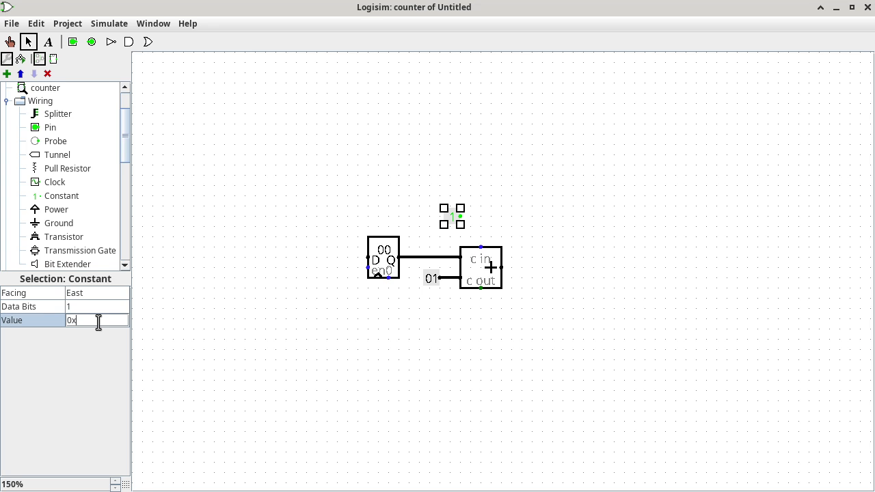
key("Return")
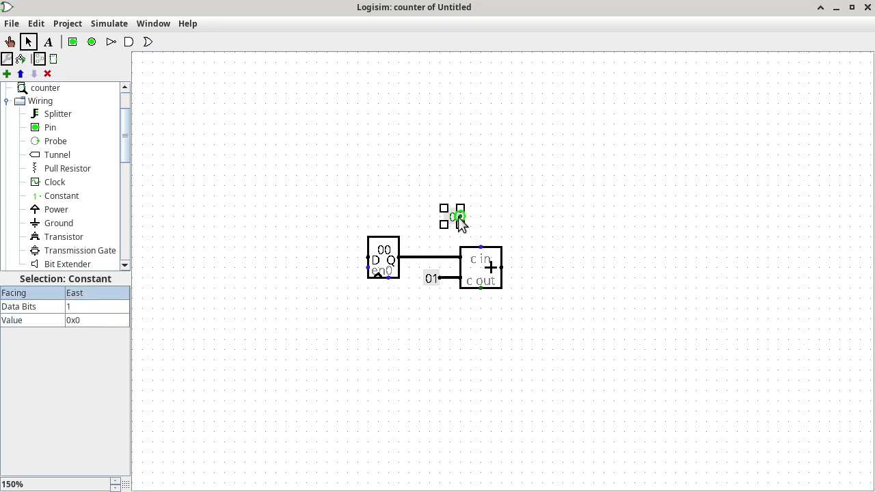
mouse_move(460, 218)
left_mouse_down()
mouse_move(479, 223)
mouse_move(481, 246)
mouse_move(504, 270)
mouse_move(531, 266)
mouse_move(532, 185)
mouse_move(363, 204)
mouse_move(357, 258)
left_mouse_up()
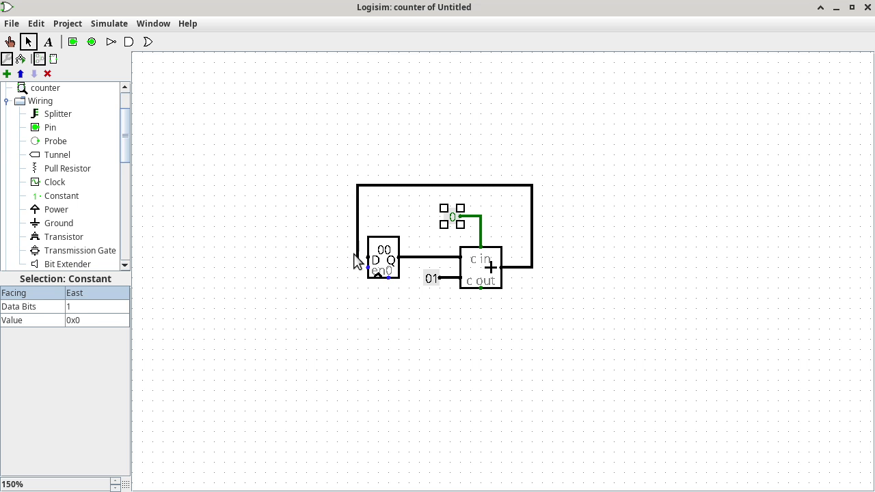
Place three 1-bit input pins to the left of the register and wire them to its enable, clock and clear inputs.
left_click(73, 42)
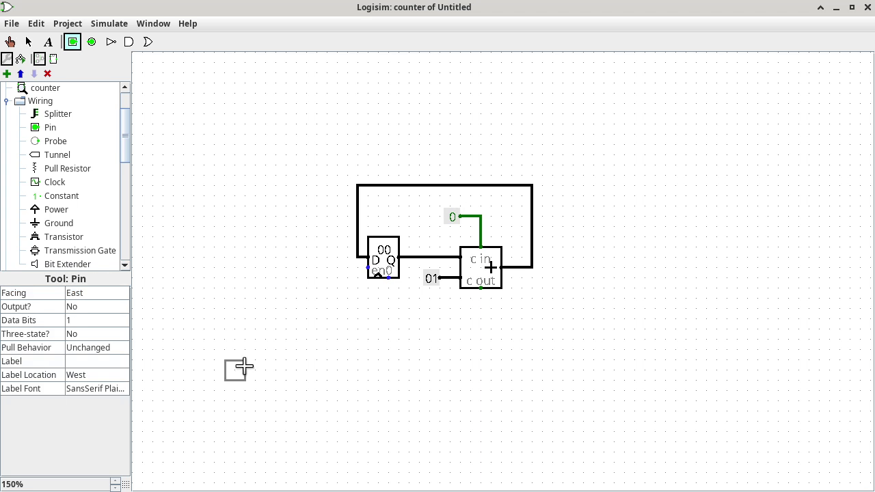
left_click(308, 267)
left_click_drag(307, 268, 369, 267)
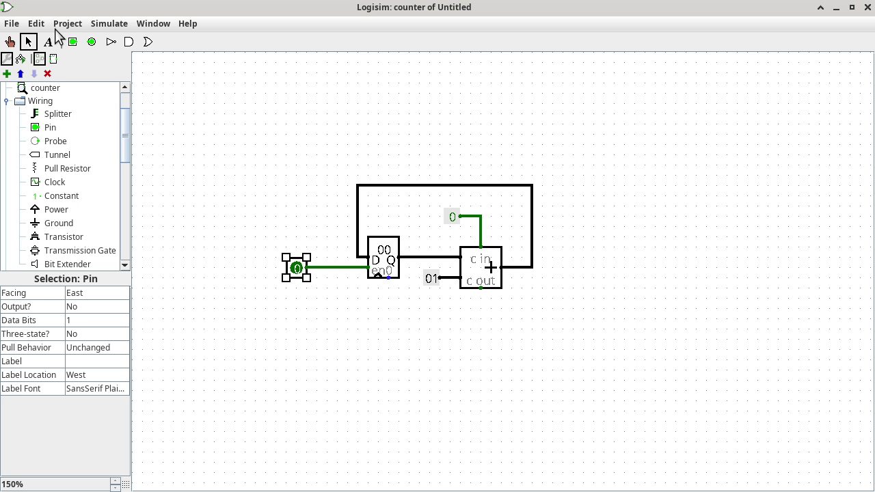
left_click(73, 42)
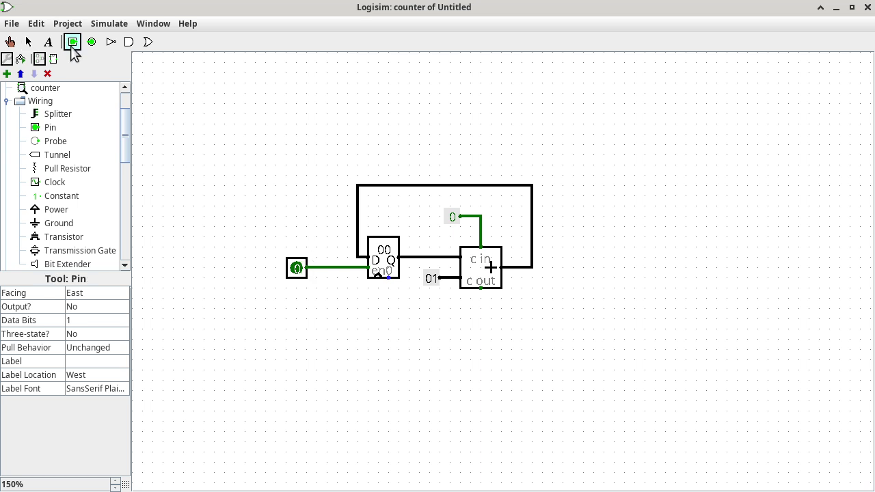
left_click(308, 319)
left_click_drag(308, 320, 379, 277)
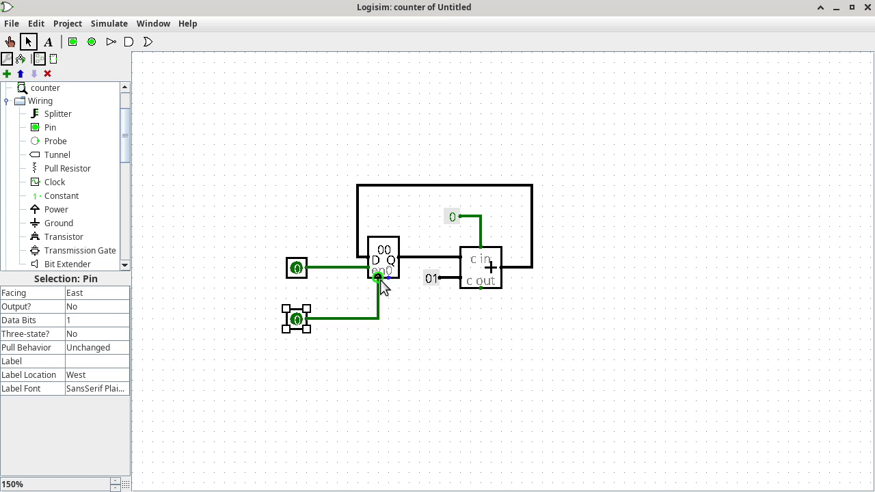
left_click(73, 42)
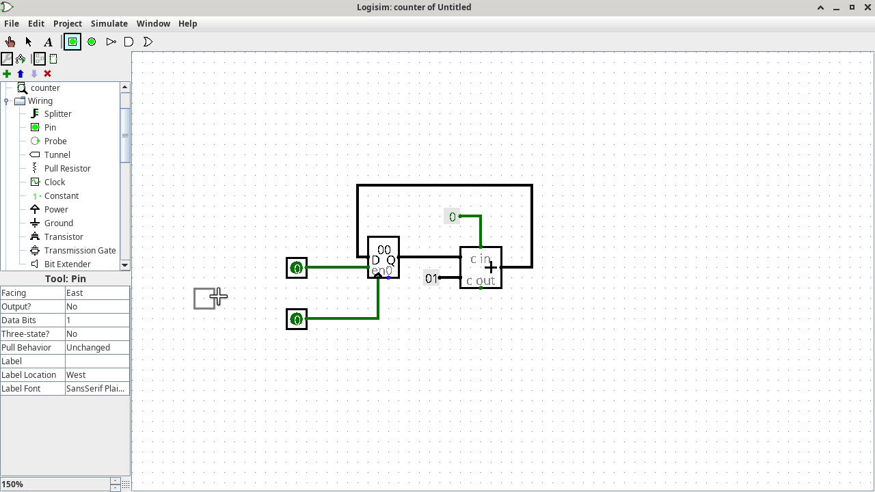
left_click(307, 369)
left_click_drag(318, 370, 388, 278)
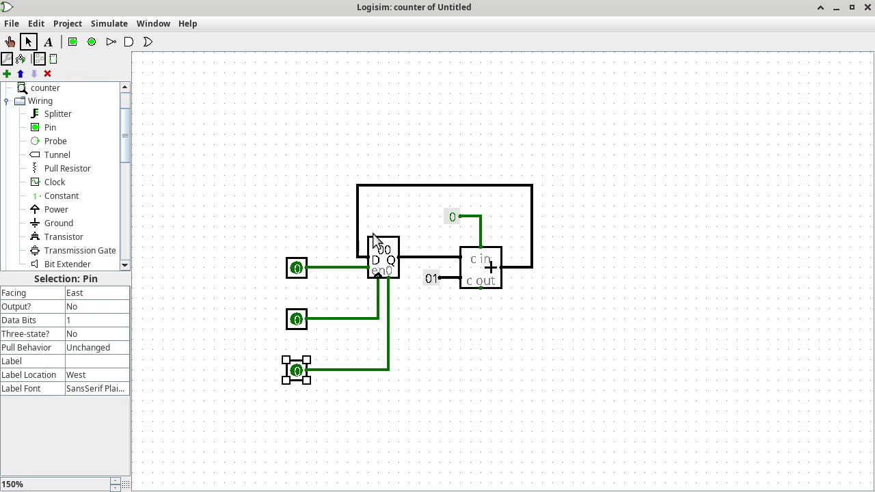
Poke the value 45 into the register and clear it by switching the clear pin to 1 and back to 0.
left_click(386, 253)
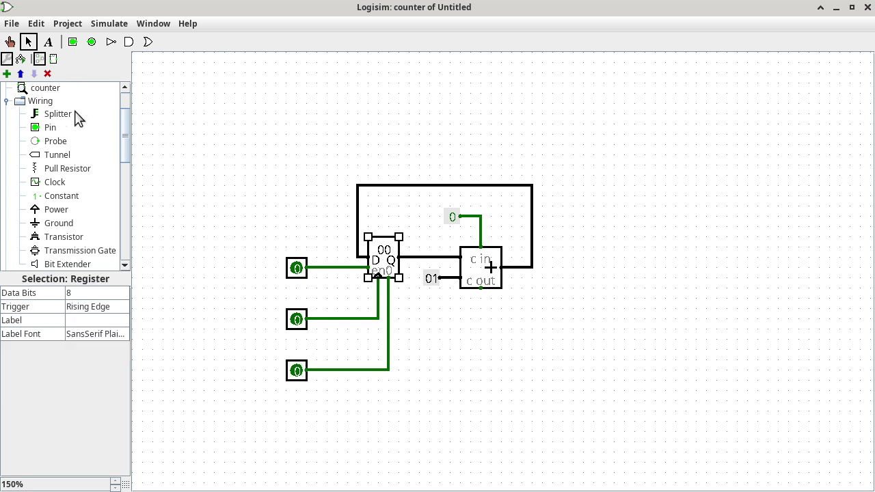
left_click(10, 41)
left_click(387, 255)
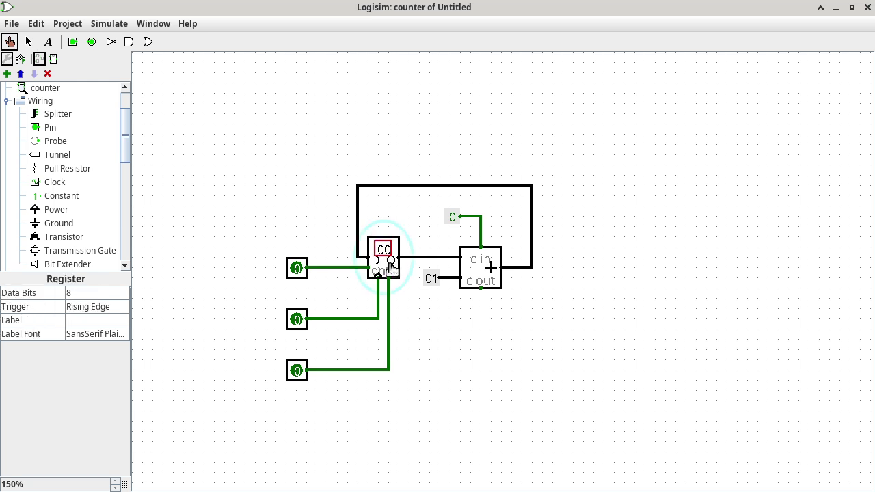
type("45")
left_click(297, 373)
left_click(297, 373)
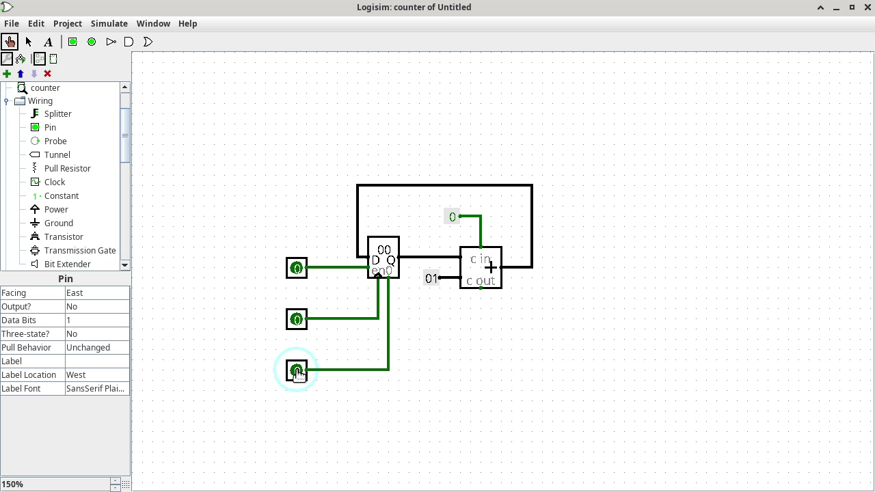
Inspect the values on the register's Q wire and adder's output wire before and after setting the enable and clock pins to 1.
left_click(415, 264)
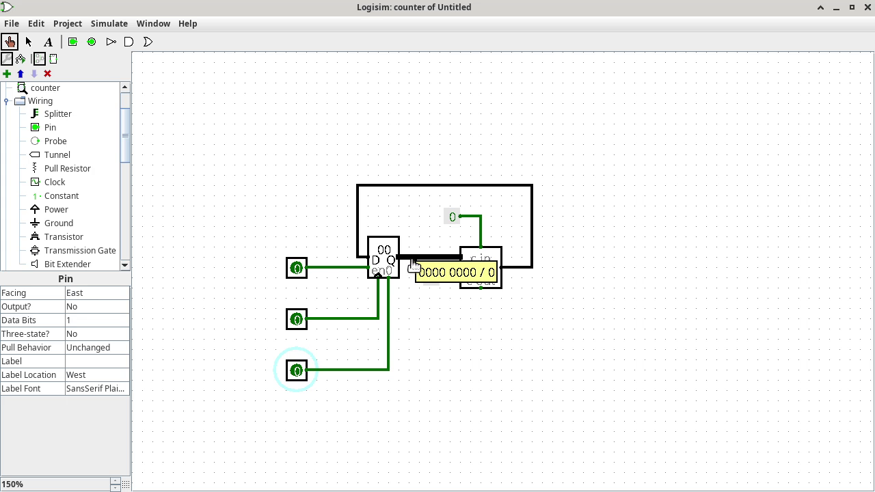
left_click(532, 237)
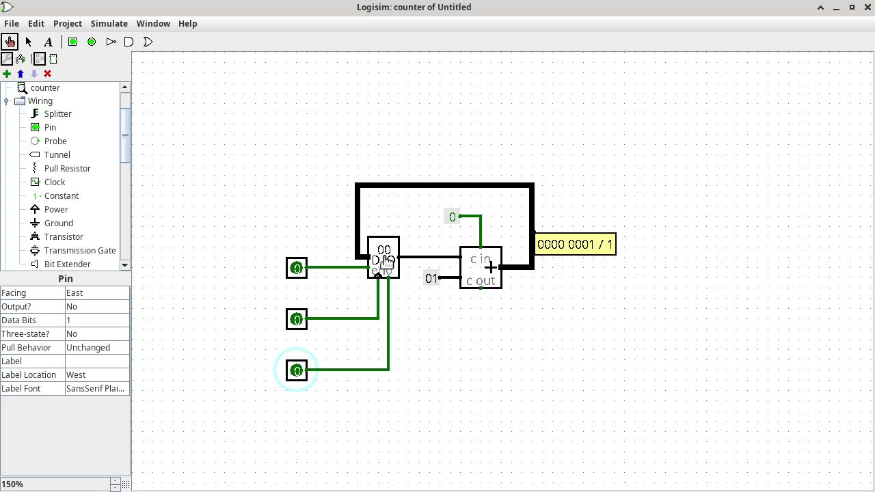
left_click(298, 269)
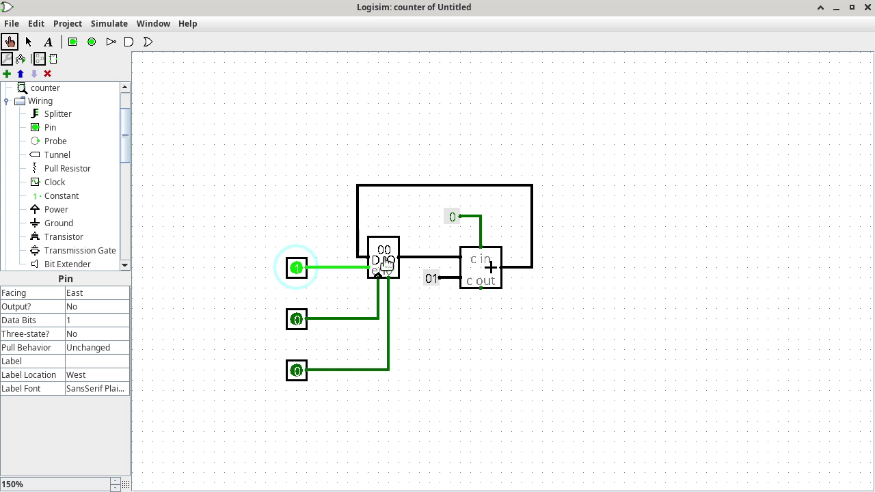
left_click(298, 321)
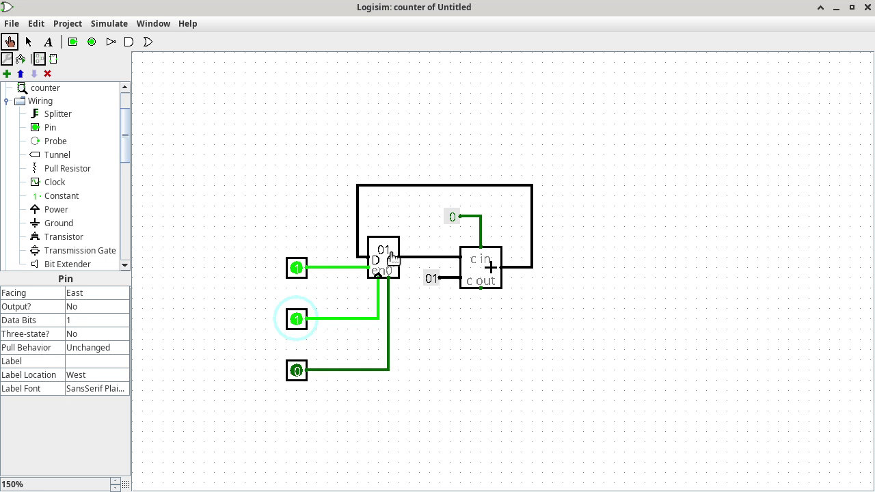
left_click(433, 264)
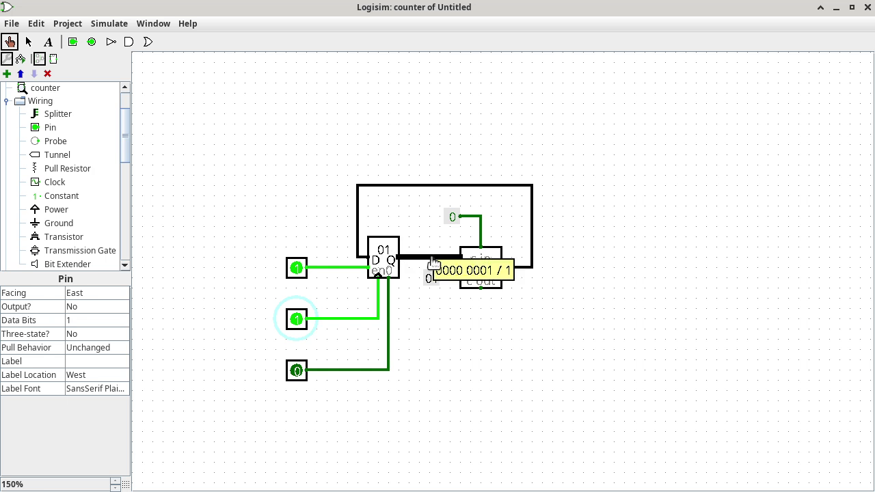
left_click(533, 250)
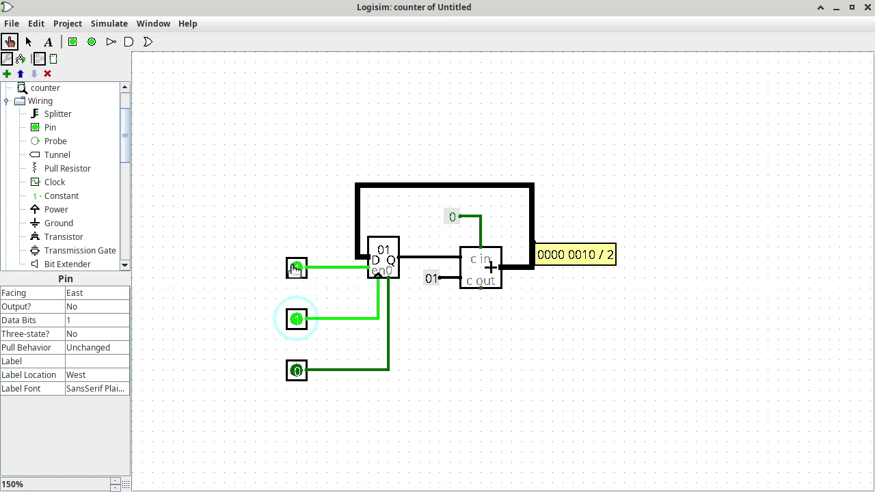
Toggle the clock pin repeatedly with enable at 1 to count the register up to 06.
left_click(297, 320)
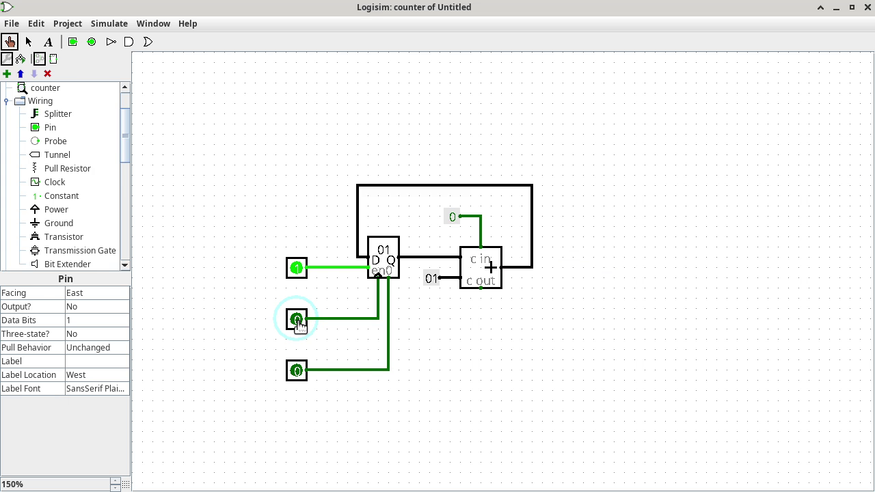
left_click(296, 319)
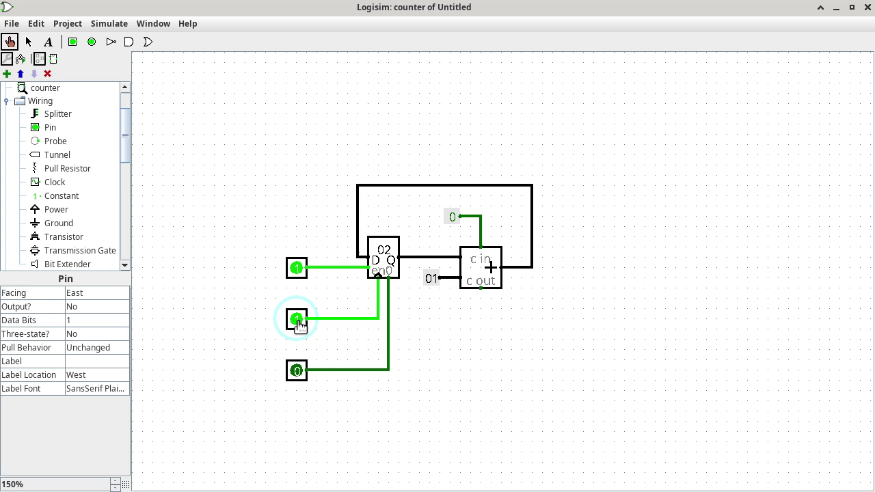
left_click(296, 320)
left_click(296, 320)
left_click(296, 319)
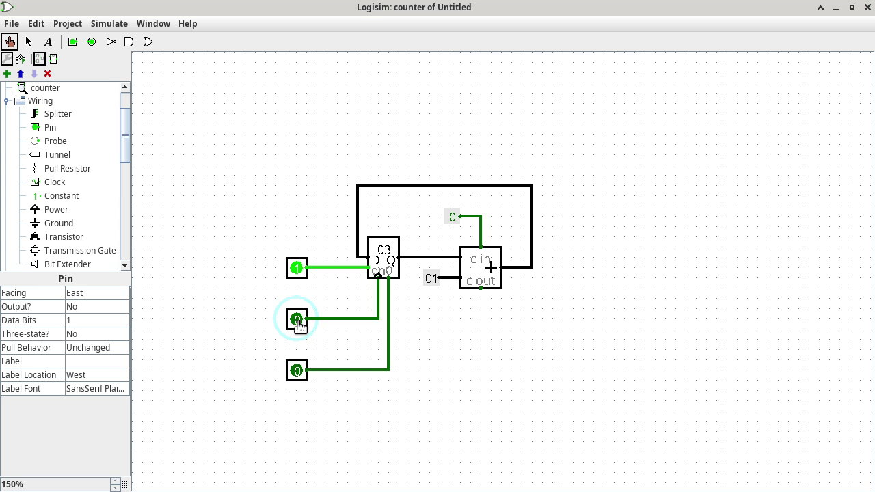
left_click(297, 320)
left_click(296, 319)
left_click(297, 319)
left_click(296, 319)
left_click(297, 319)
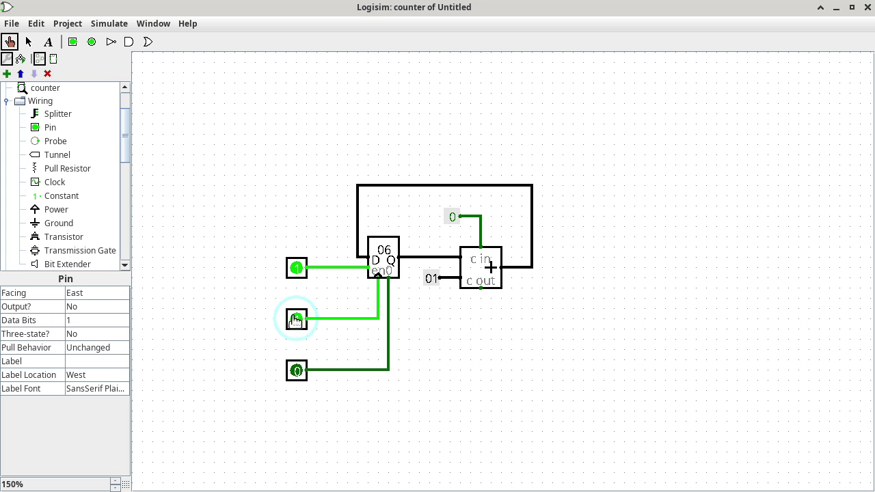
Set the enable and clock pins to 0 and reset the register by switching the clear pin on and off.
left_click(295, 268)
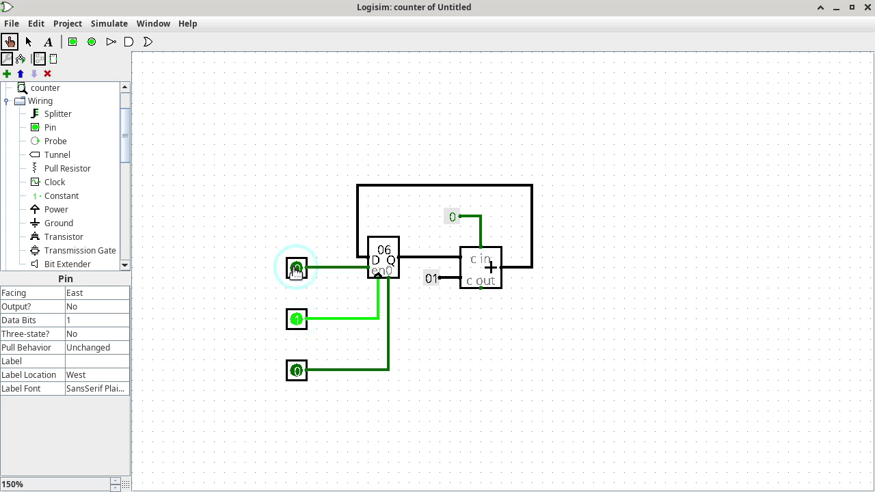
left_click(296, 318)
left_click(296, 371)
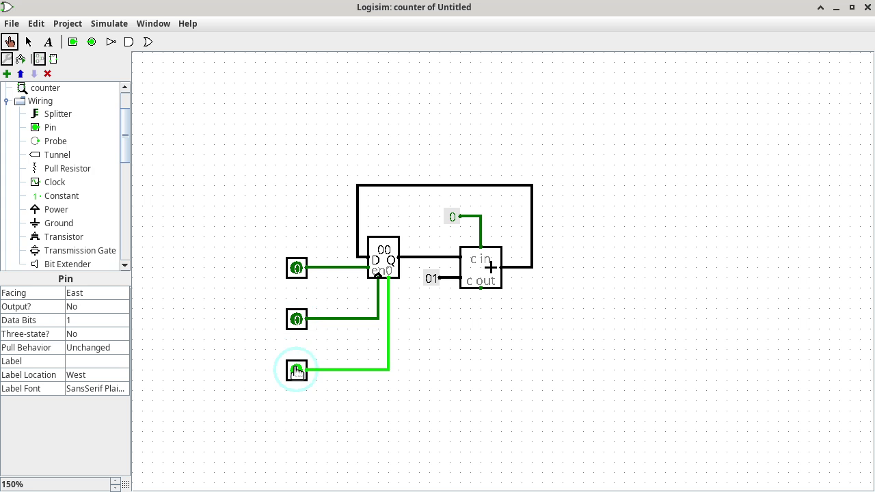
left_click(296, 370)
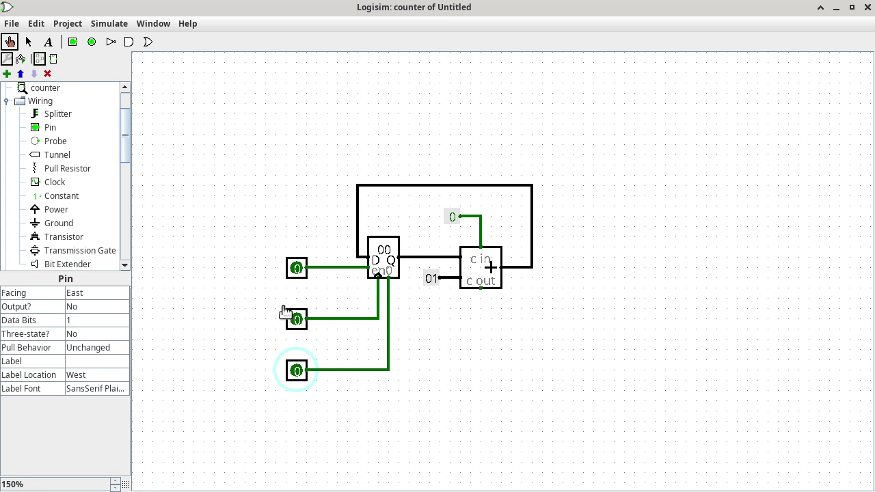
Replace the input pin driving the register's clock input with a Clock component facing east, with 1-tick high and low durations.
left_click(27, 42)
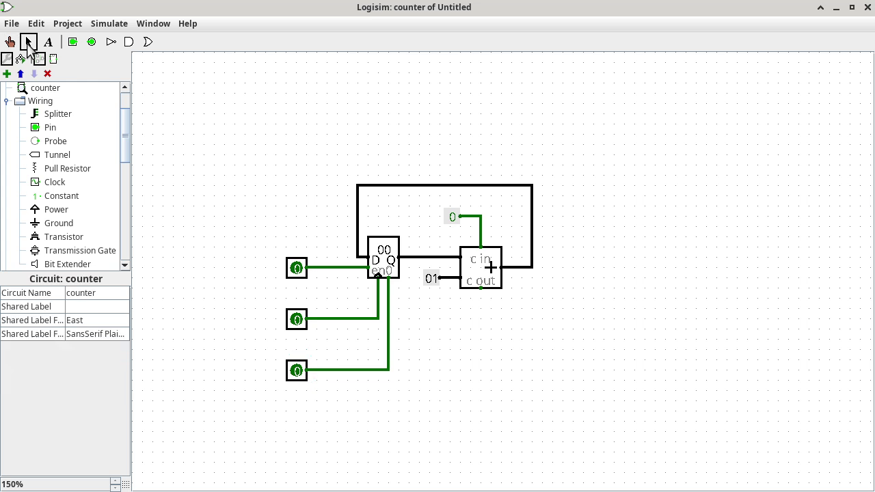
left_click(297, 328)
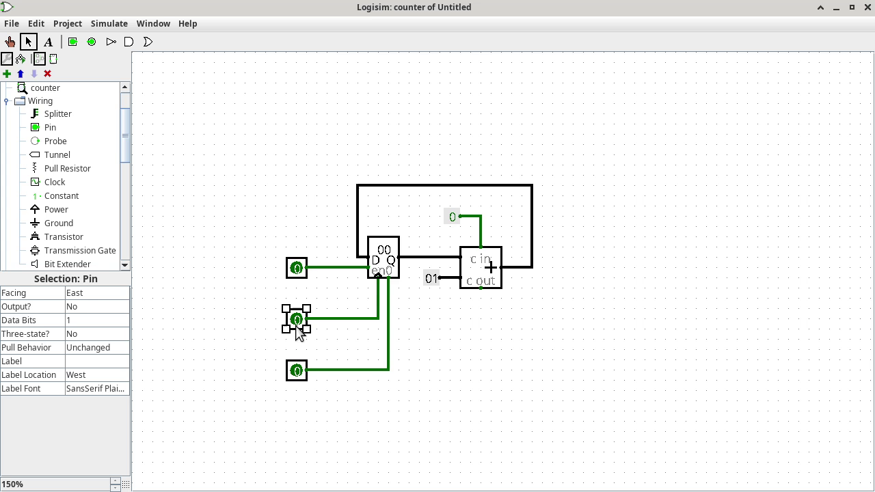
key("Delete")
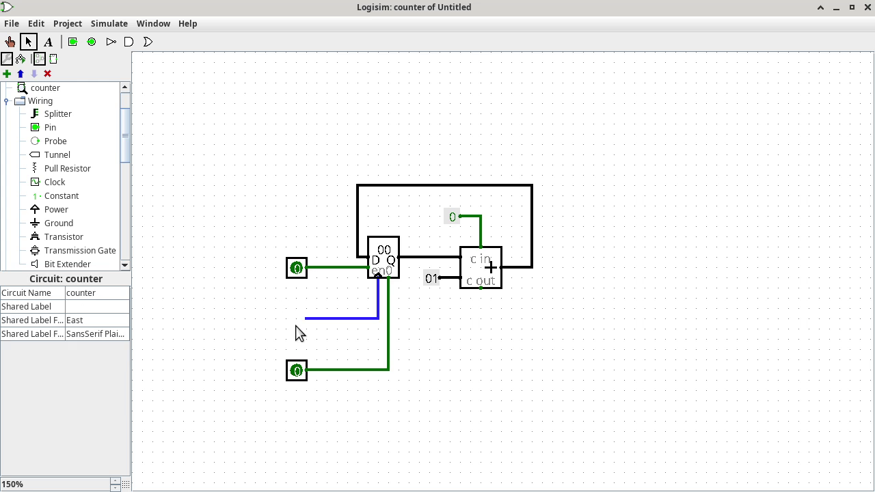
left_click(63, 185)
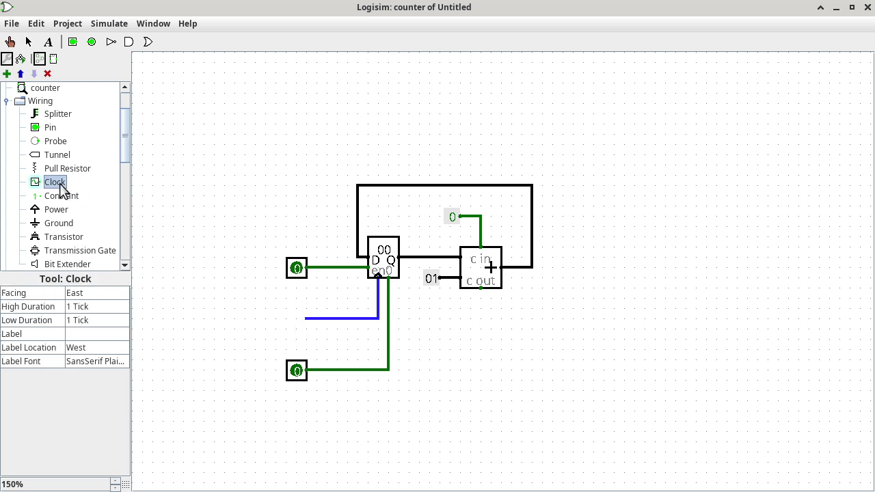
left_click(301, 319)
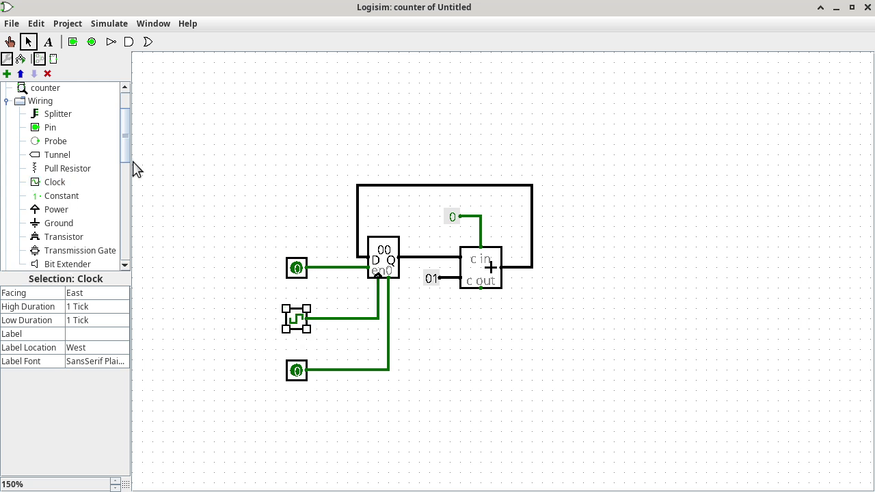
Toggle the Clock component manually between high and low with the Poke tool while the enable pin is 0.
left_click(9, 42)
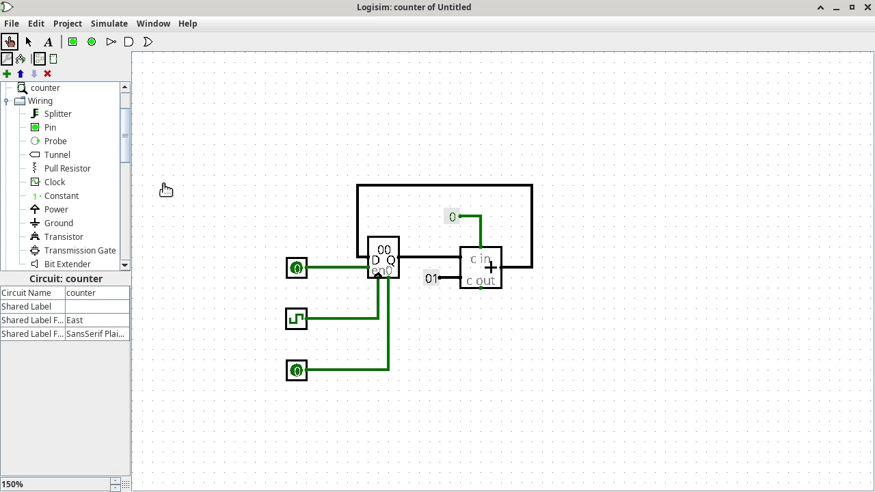
left_click(296, 320)
left_click(296, 321)
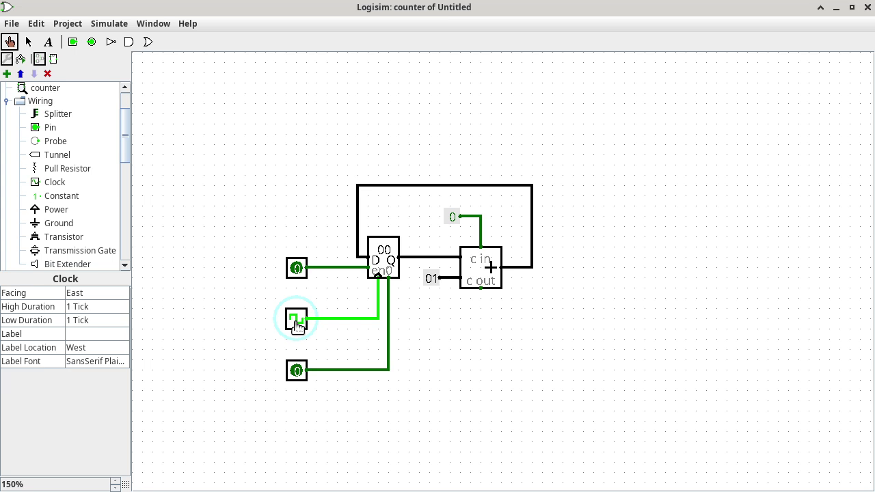
left_click(296, 321)
left_click(297, 321)
left_click(297, 323)
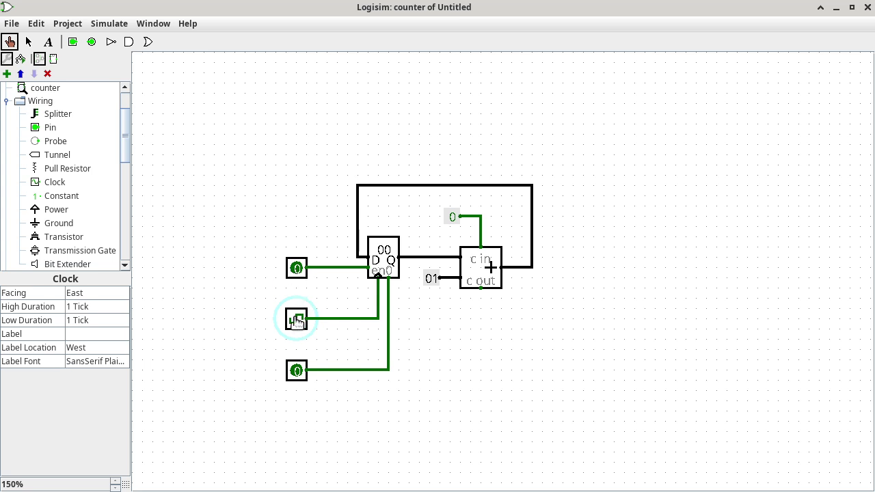
Check the simulation's tick frequency options and enable automatic ticks for the clock.
left_click(103, 24)
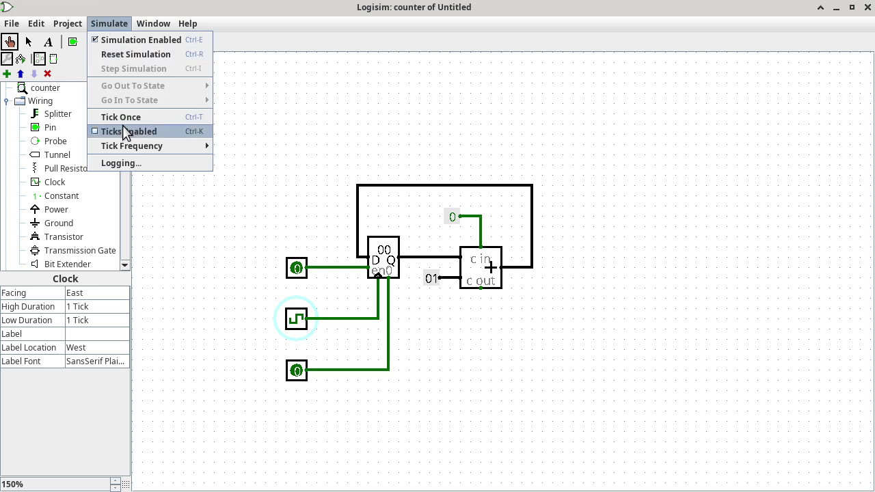
mouse_move(128, 143)
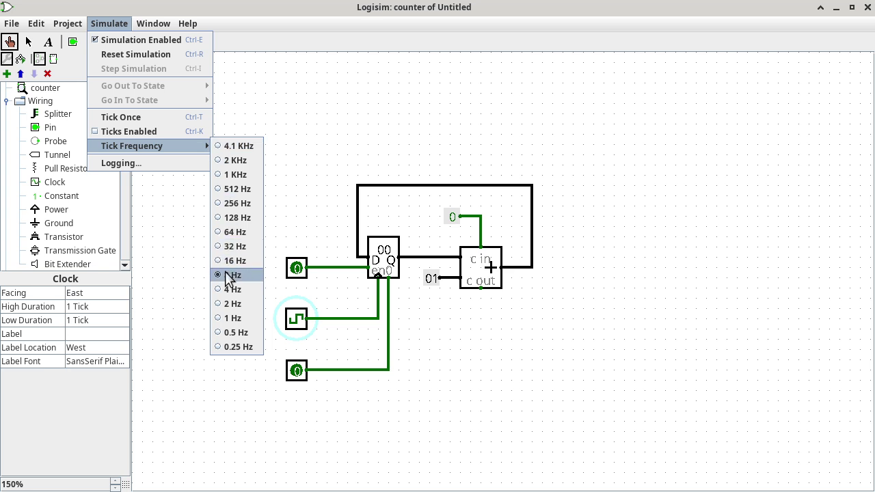
left_click(139, 131)
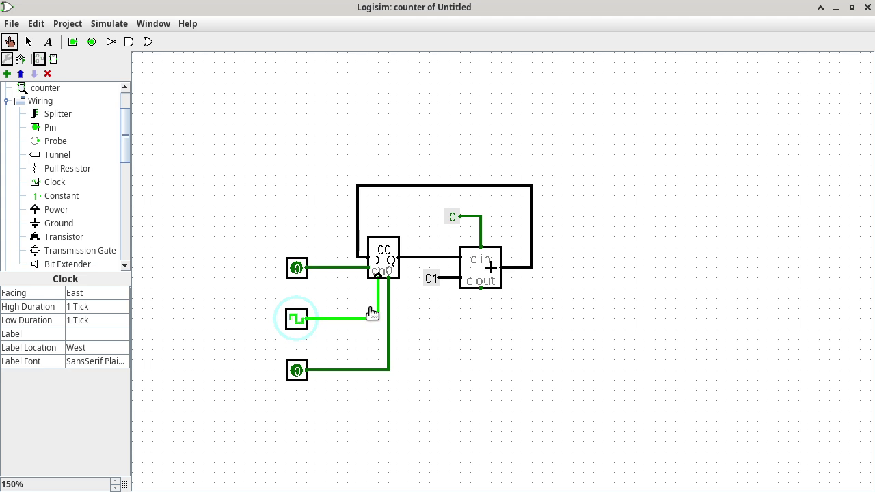
Set the enable pin to 1 and restart the count by switching the register's clear pin on and off.
left_click(297, 269)
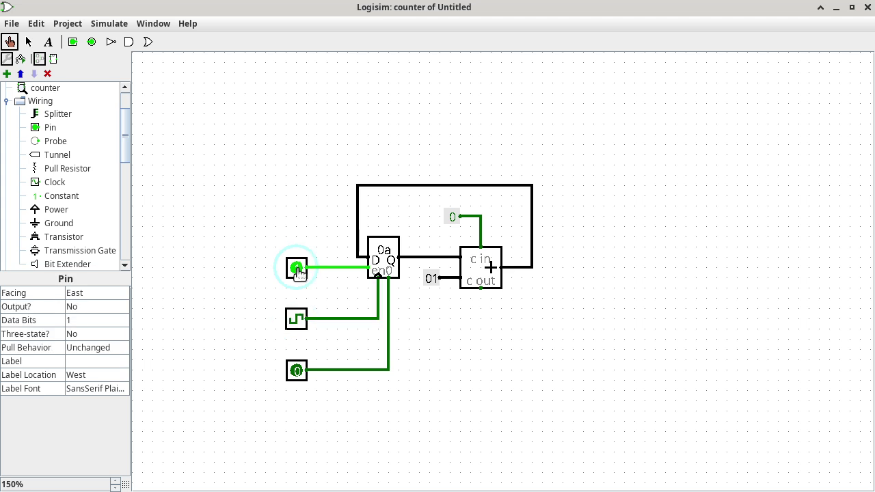
left_click(297, 371)
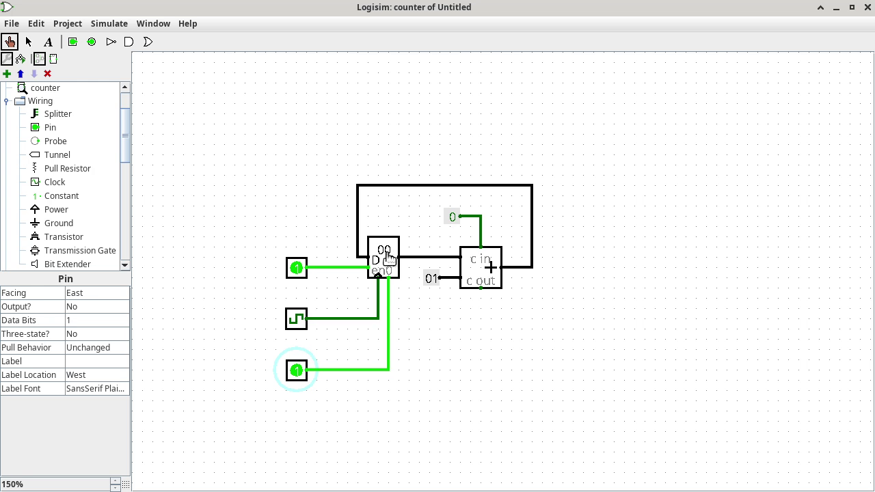
left_click(298, 371)
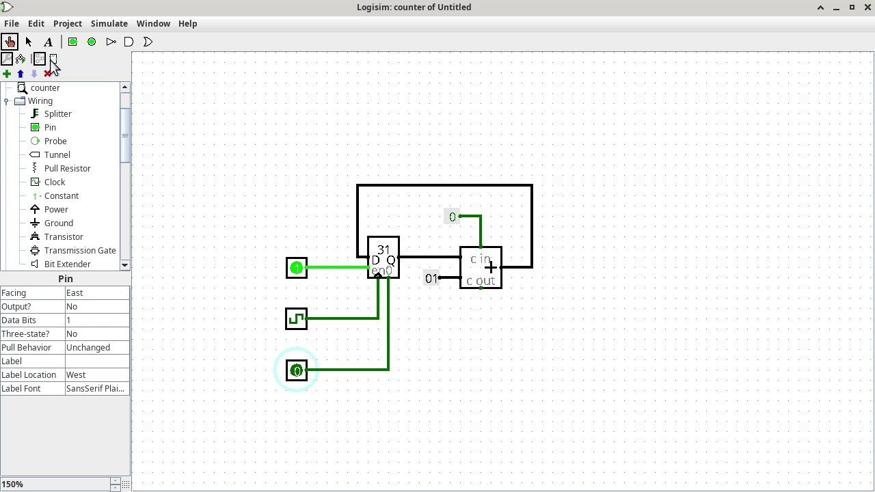
left_click(387, 247)
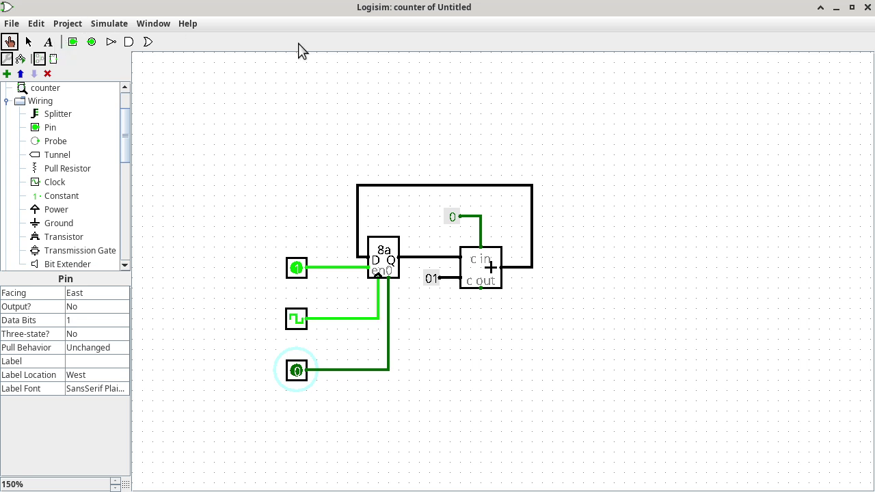
Save the project as counter in the cisp310 folder and disable the automatic clock ticks.
left_click(12, 23)
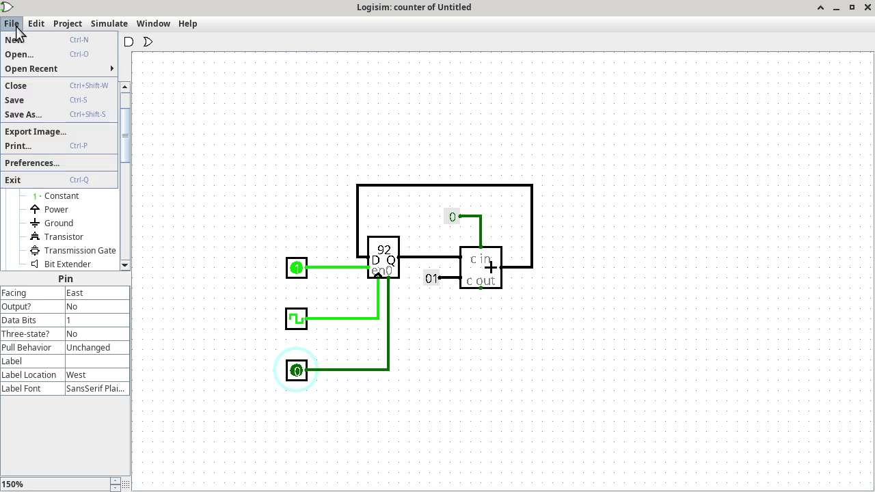
left_click(15, 100)
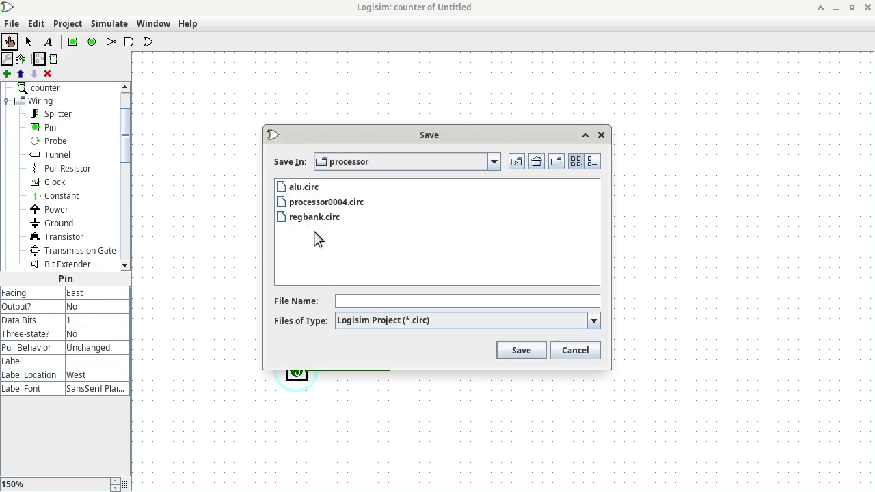
left_click(493, 163)
left_click(431, 232)
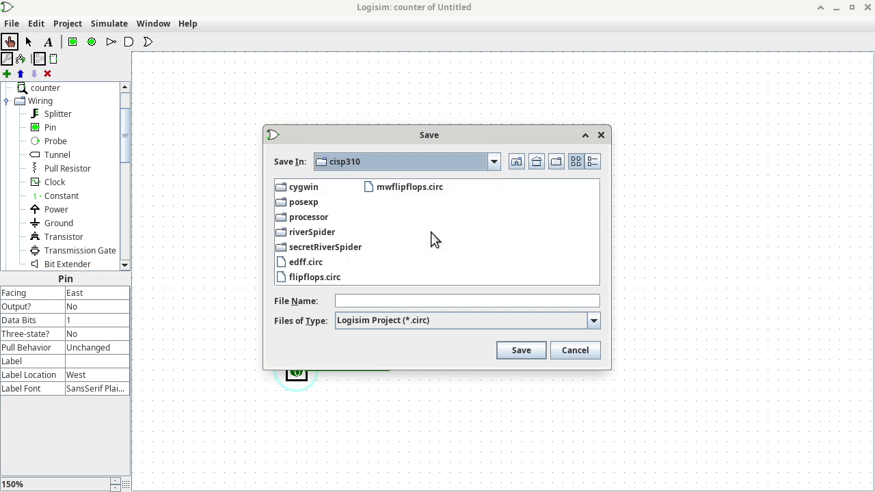
left_click(407, 301)
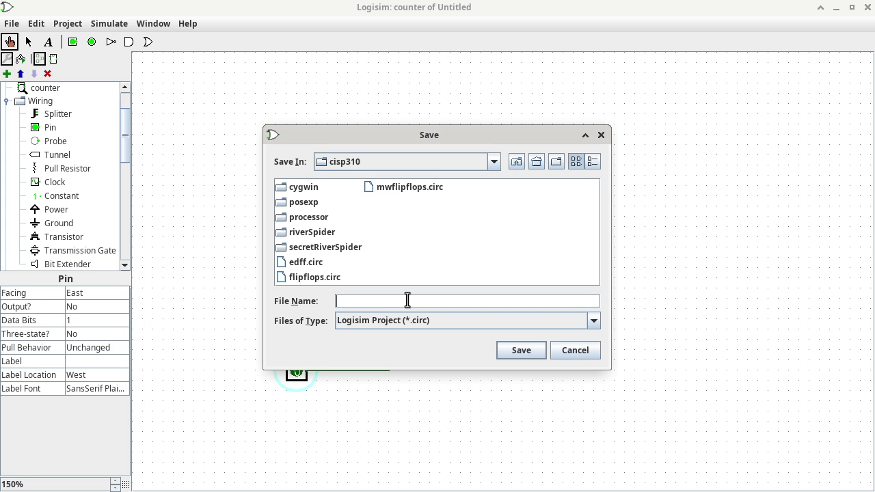
type("counter")
key("Return")
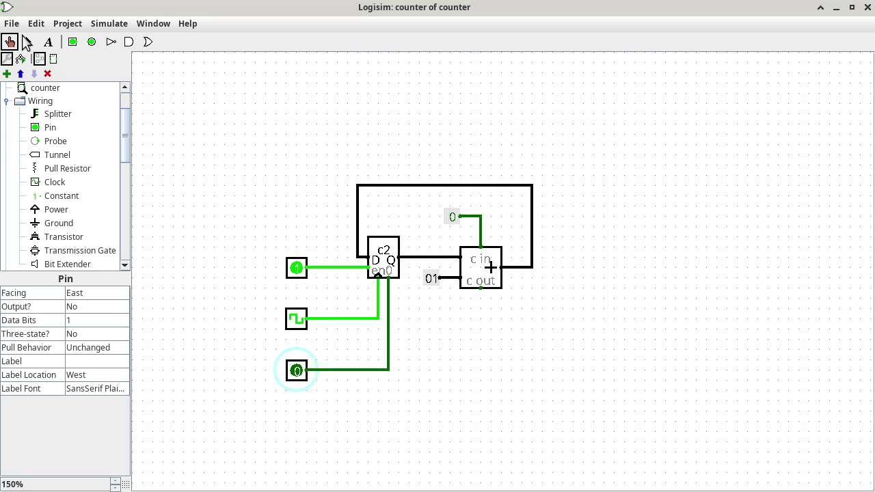
left_click(118, 24)
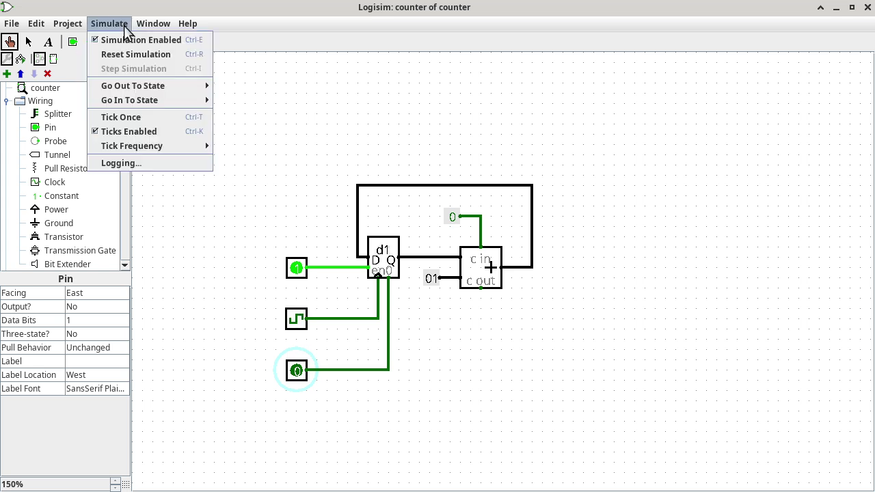
left_click(140, 134)
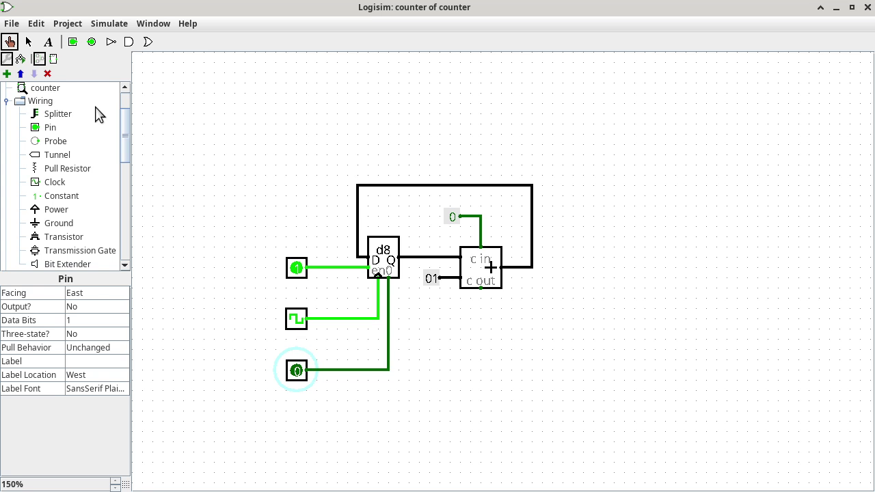
Open the recent project processor0004.circ and examine its microcode pointer, PC, instruction register and RAM sections.
left_click(11, 23)
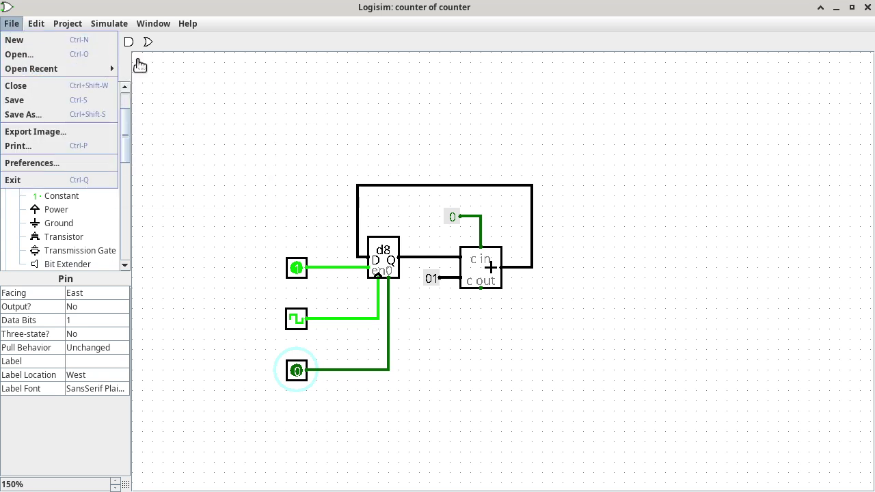
mouse_move(114, 69)
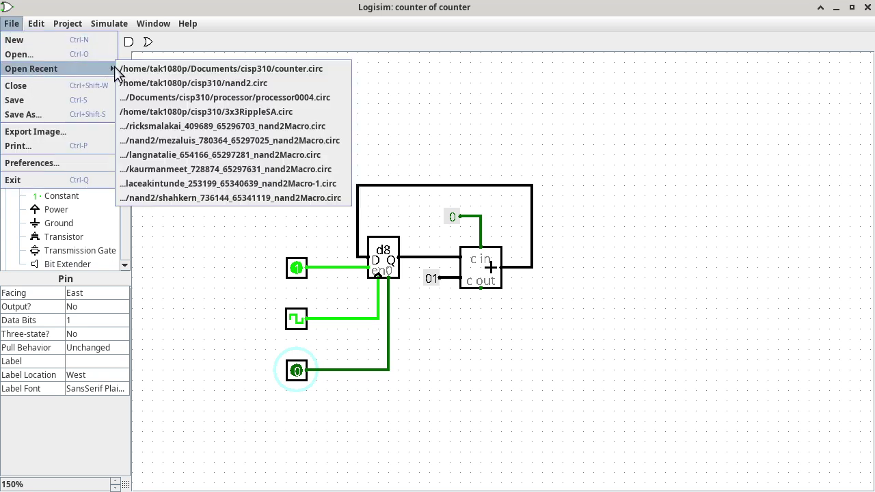
left_click(241, 99)
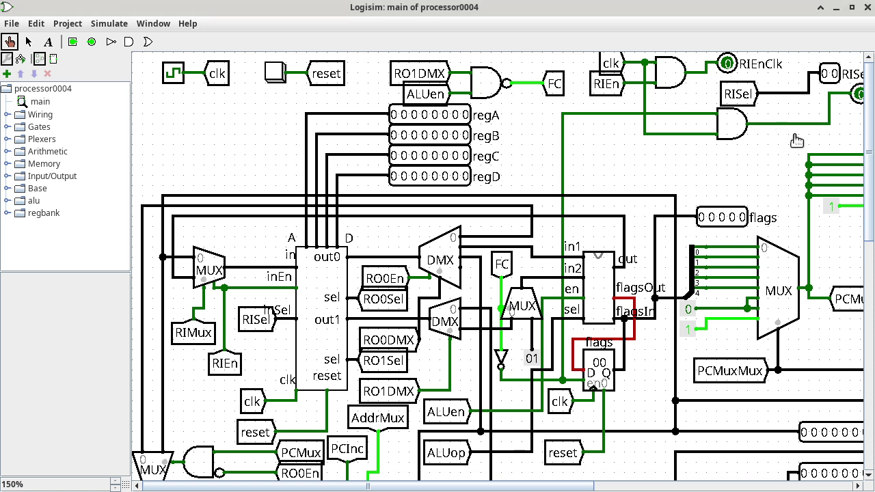
left_click_drag(872, 193, 873, 404)
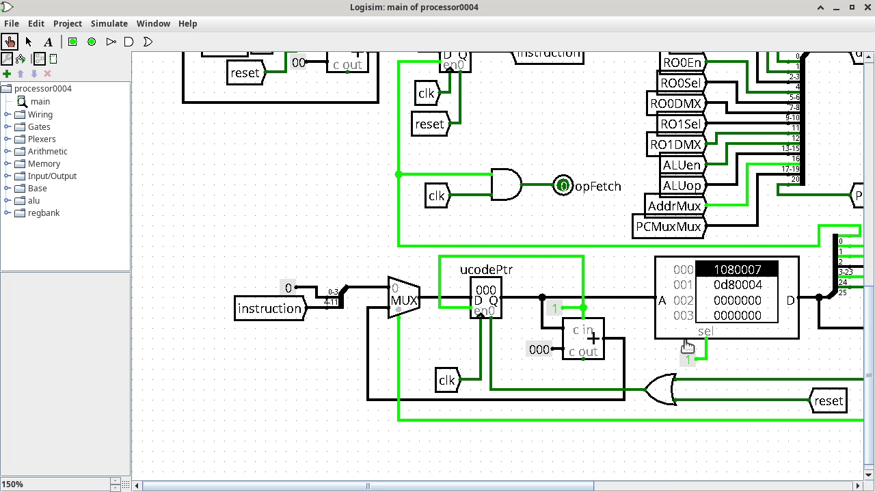
left_click_drag(874, 350, 845, 253)
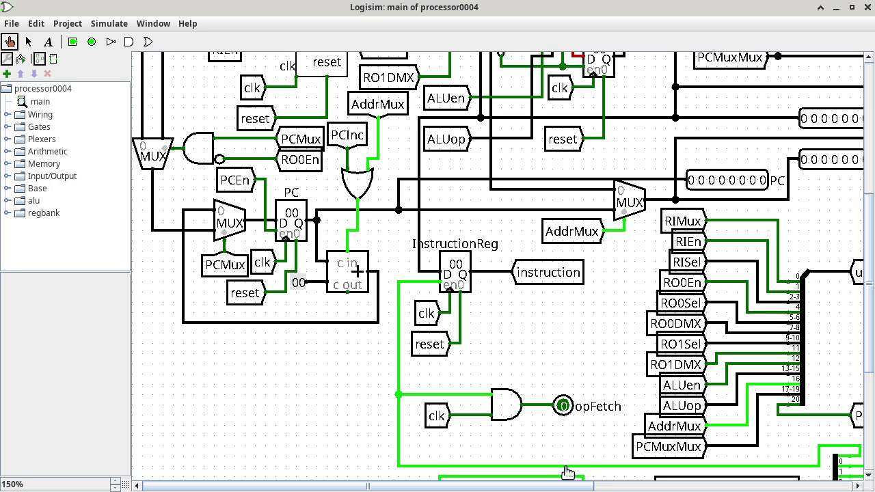
left_click_drag(586, 485, 848, 473)
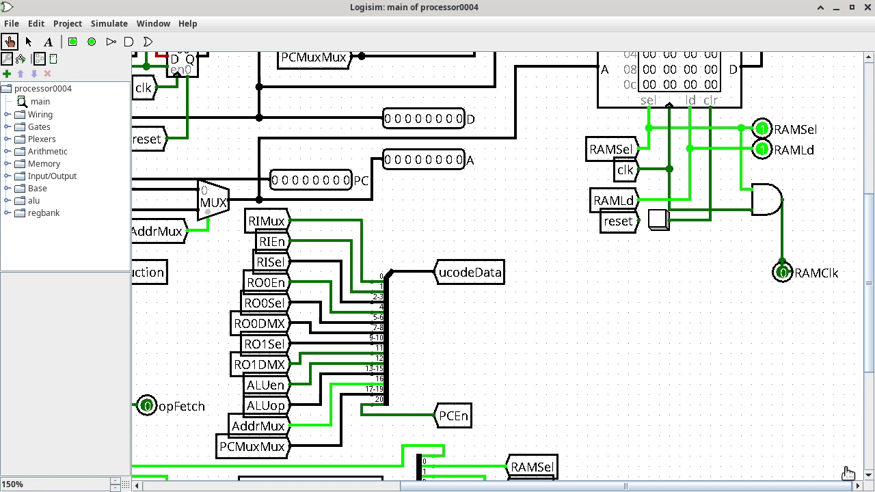
left_click_drag(871, 366, 870, 335)
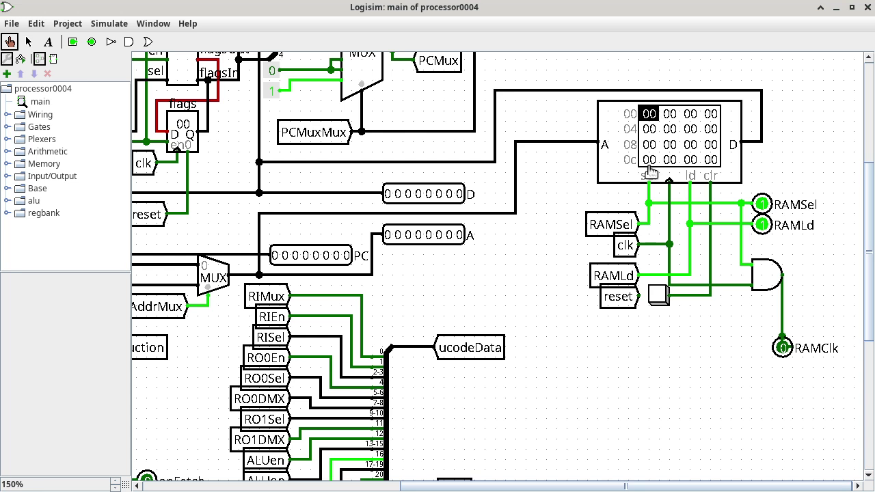
left_click(239, 487)
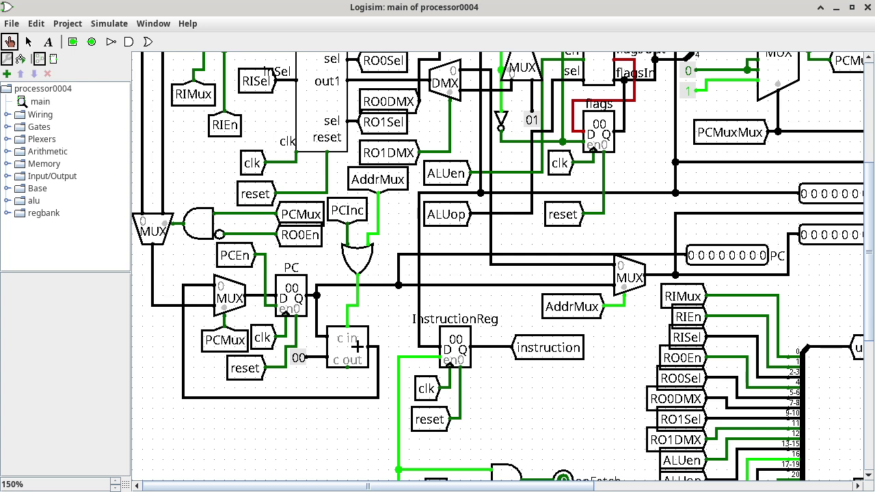
Switch to Firefox and go from the D-flipflop module page to the CISP 310 course home page.
key("alt+Tab")
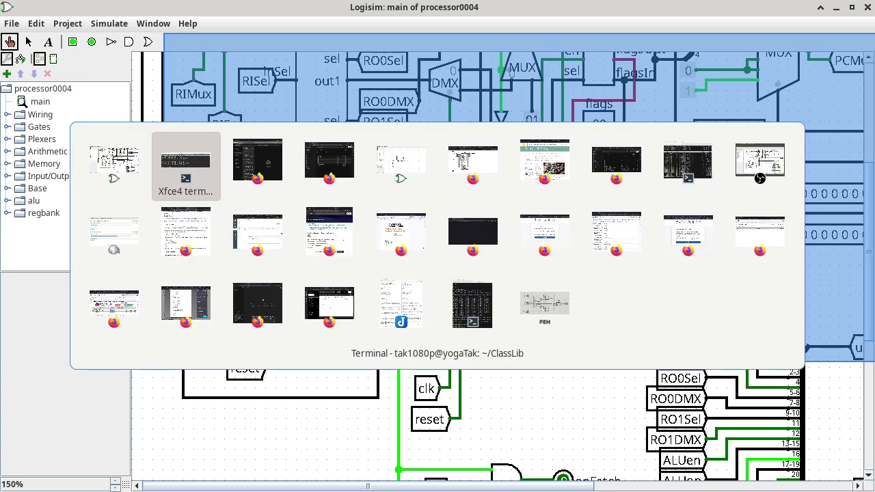
key("alt+Tab")
key("alt+Tab")
key("alt+Tab")
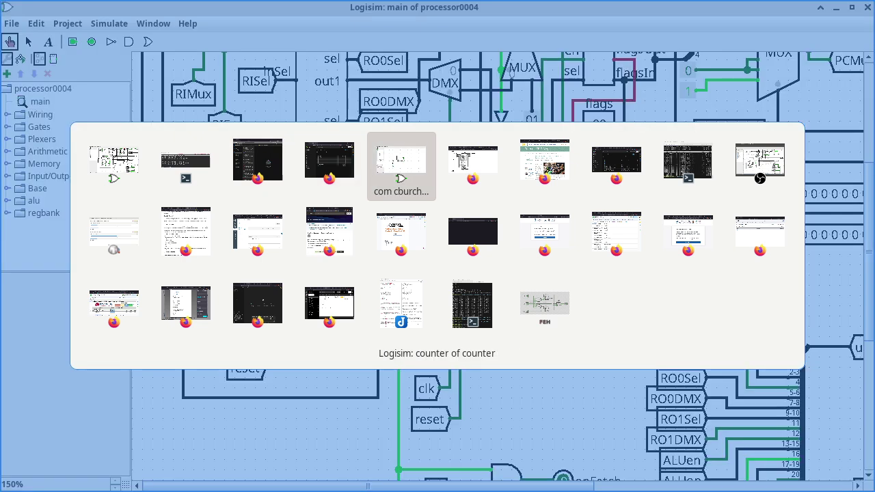
key("alt+Tab")
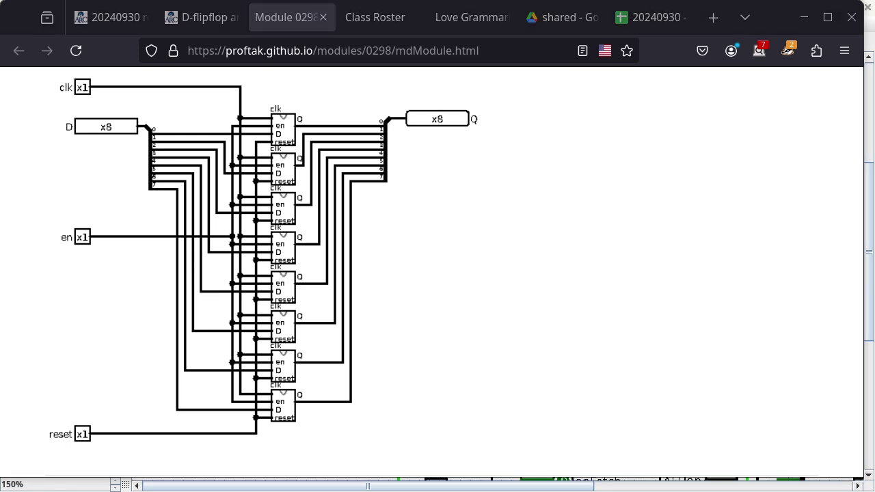
left_click(209, 19)
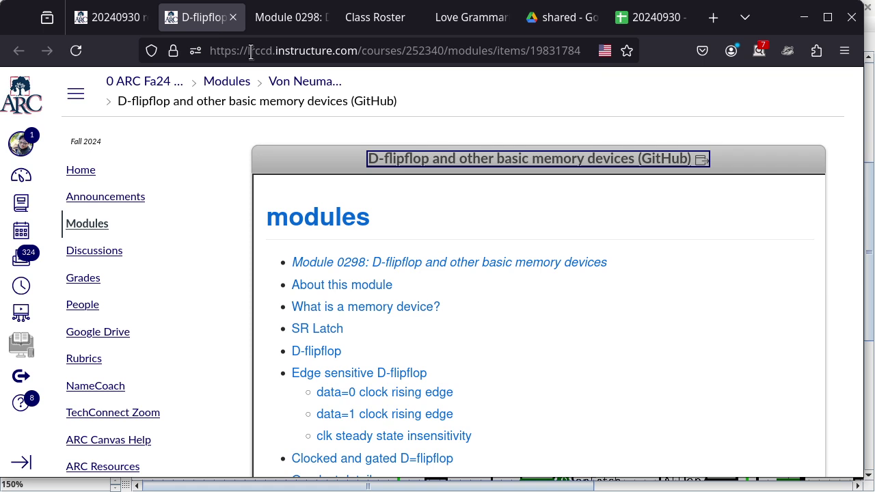
left_click(151, 87)
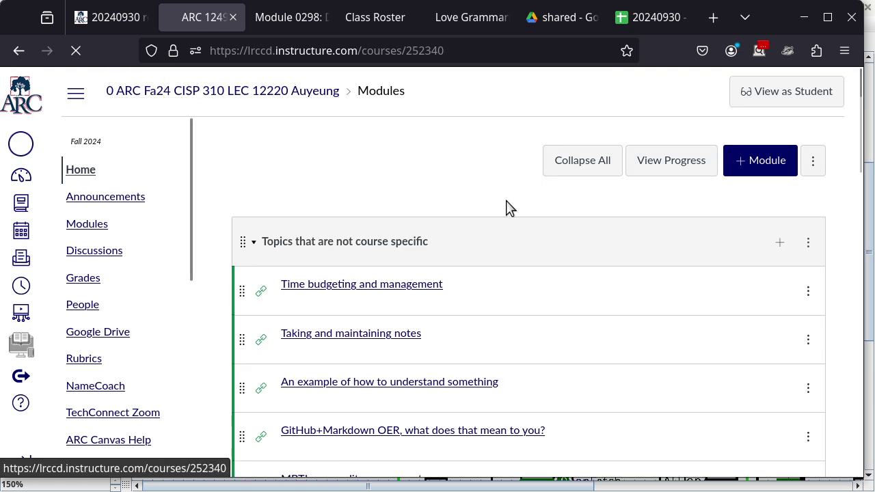
Open the "Lab: NC and PD" assignment from the CISP 310 course modules.
scroll(588, 230, "down", 15)
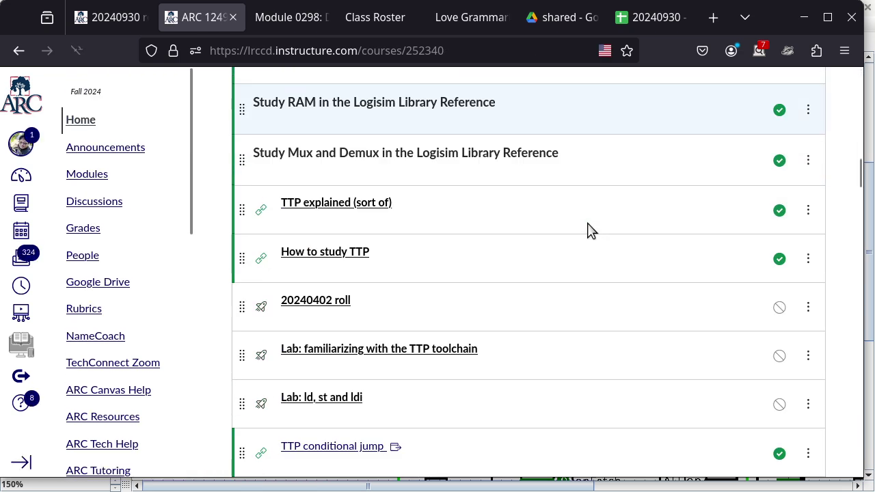
scroll(588, 231, "down", 2)
scroll(588, 231, "down", 5)
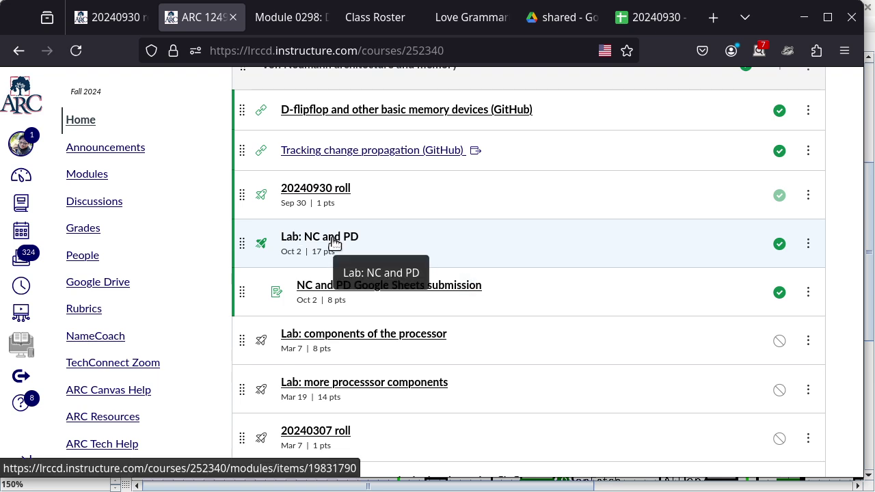
left_click(334, 243)
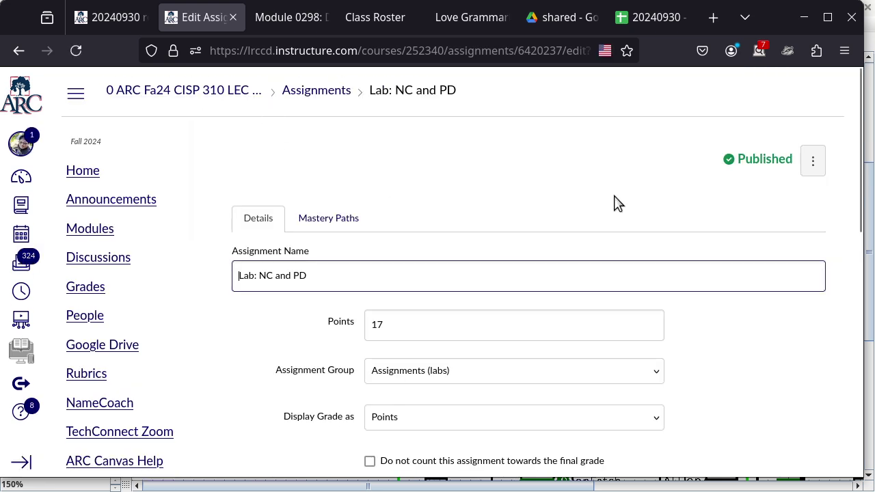
Review the lab assignment's submission type, assigned audience, due date and availability dates.
scroll(742, 258, "down", 5)
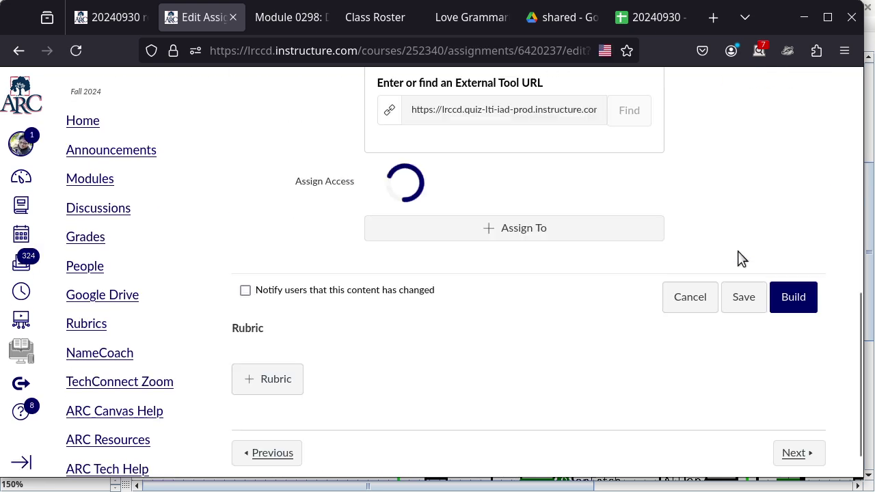
scroll(742, 258, "up", 2)
scroll(742, 259, "up", 1)
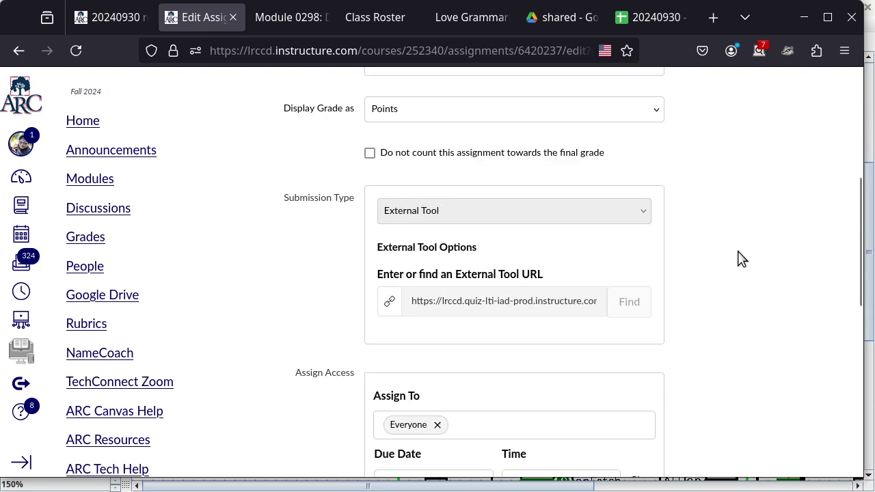
scroll(742, 259, "down", 3)
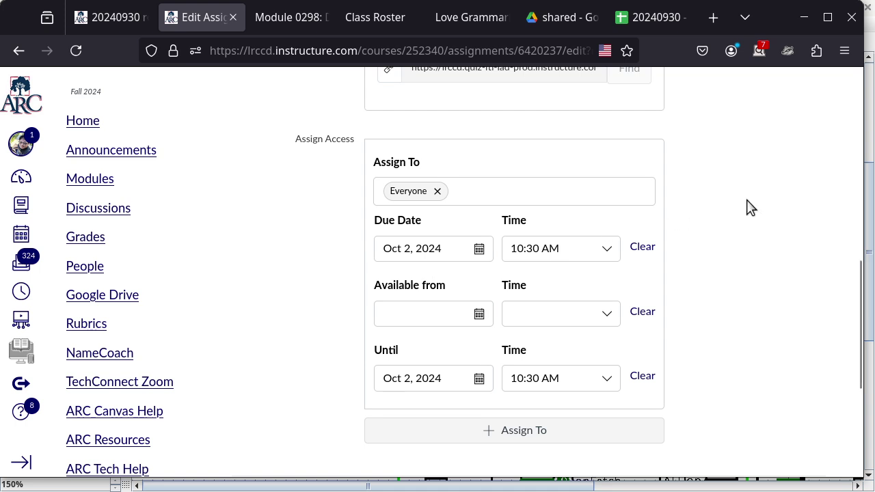
scroll(750, 211, "down", 4)
Open the lab in the quiz builder and reveal its student access code in the quiz settings.
left_click(796, 259)
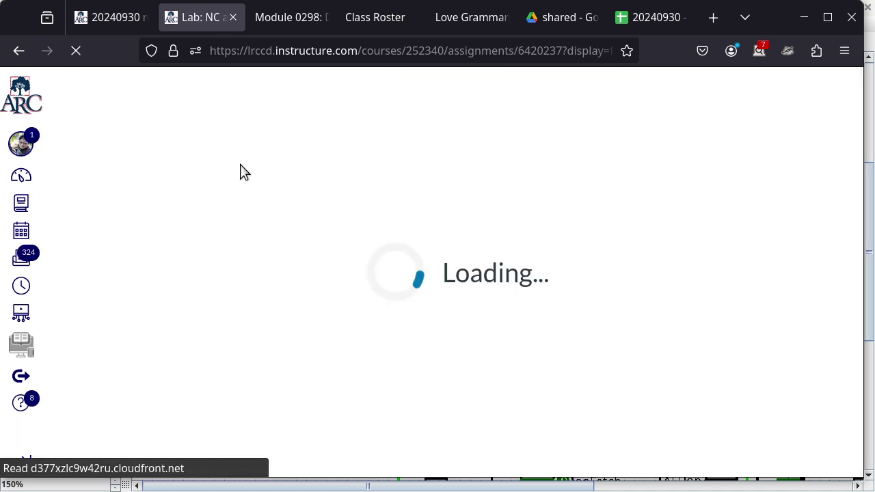
left_click(187, 92)
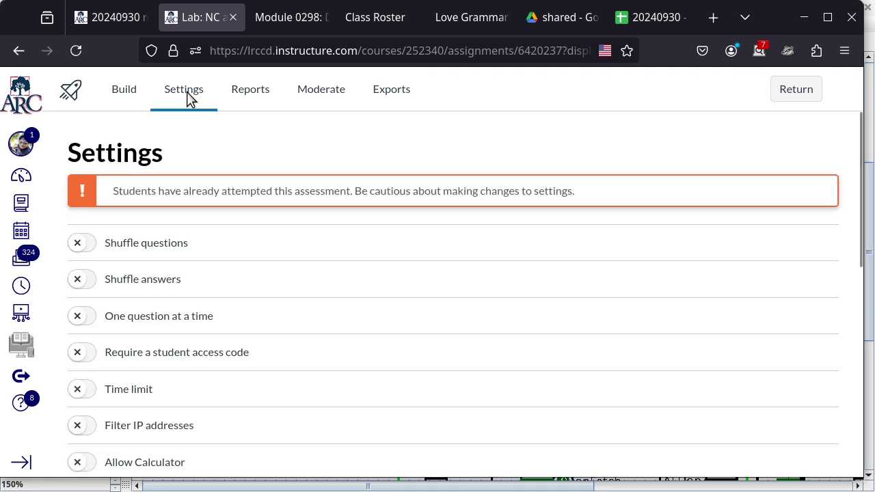
left_click(115, 437)
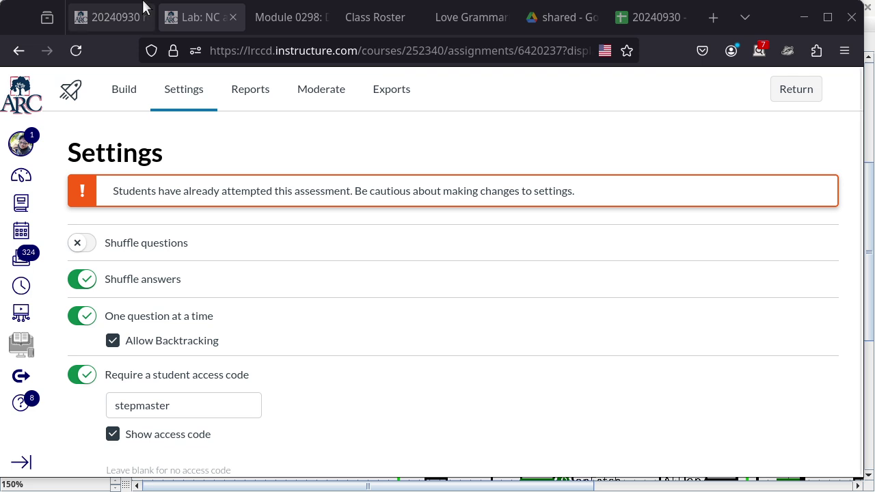
Switch to the 20240930 spreadsheet in Google Sheets and show its file commands, including making a copy.
left_click(637, 23)
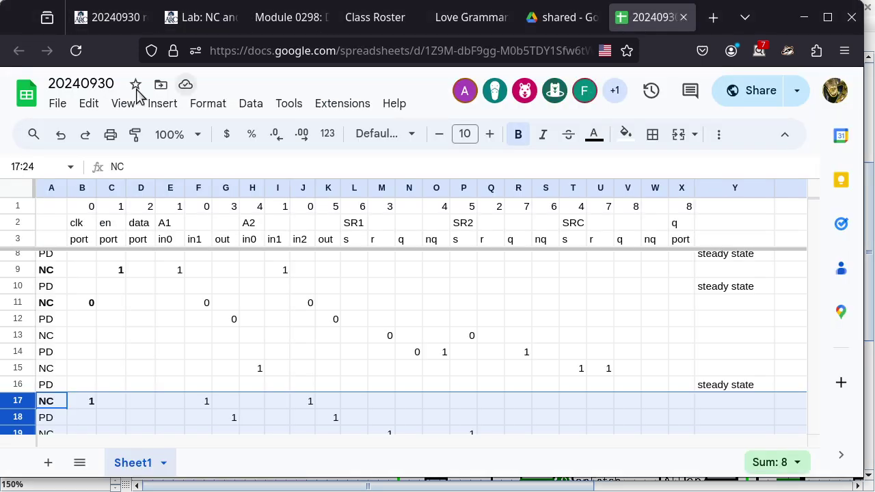
left_click(58, 104)
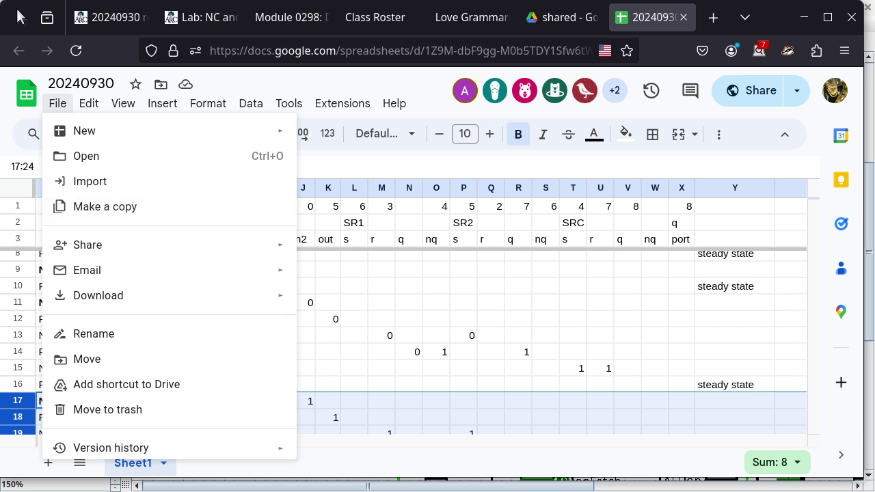
left_click(58, 104)
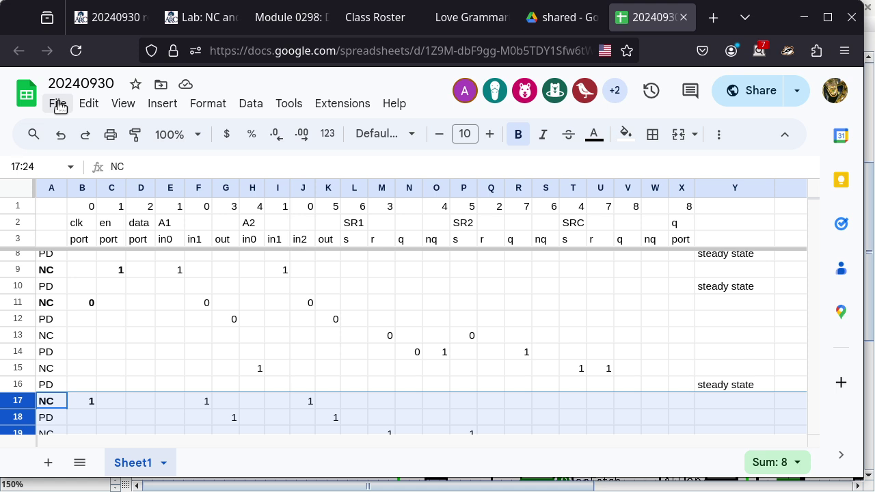
Check who has access in the 20240930 spreadsheet's sharing settings, then return to the sheet and select cell X12.
left_click(754, 106)
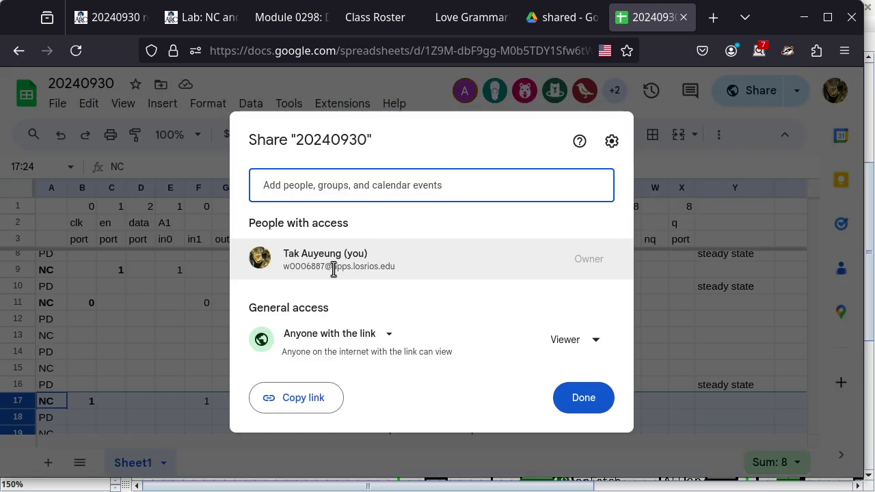
mouse_move(341, 266)
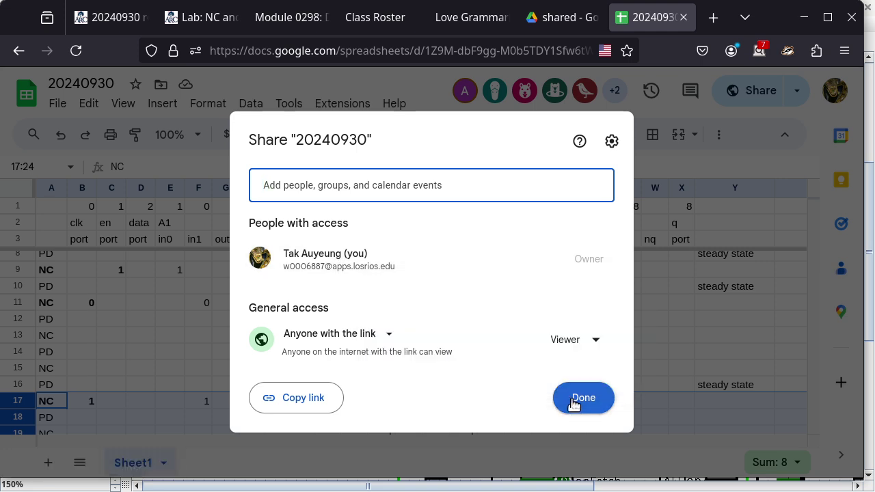
left_click(718, 302)
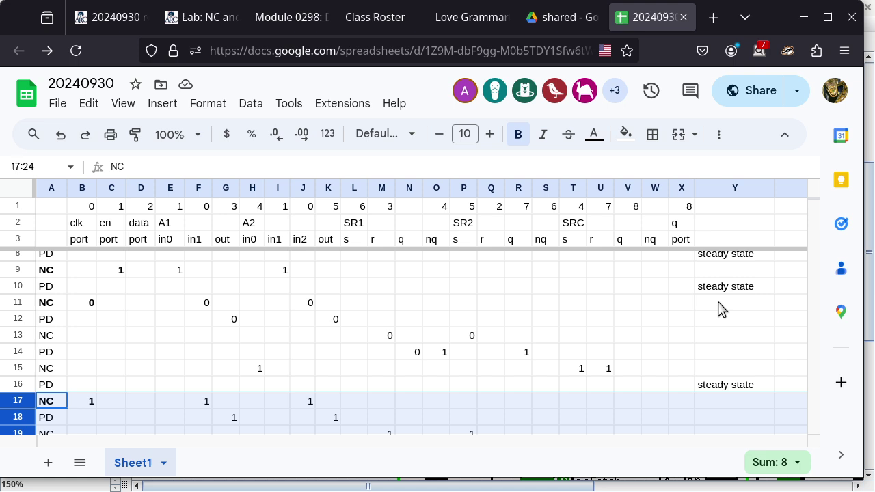
left_click(688, 320)
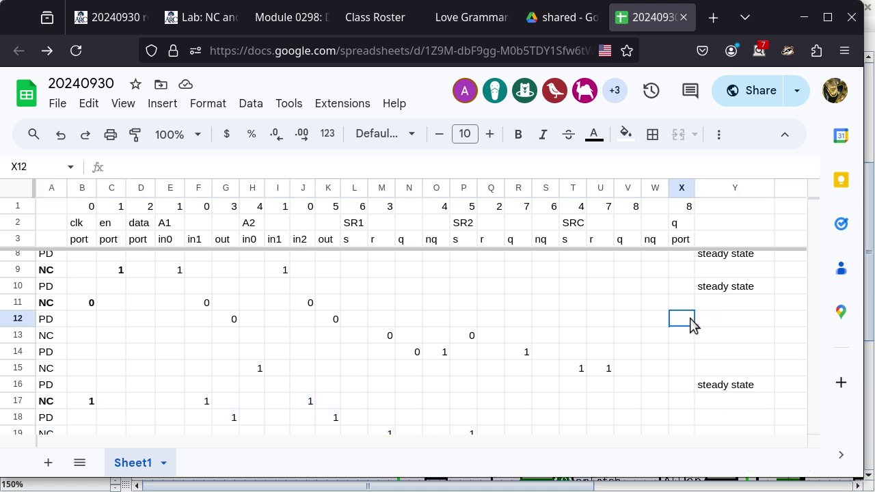